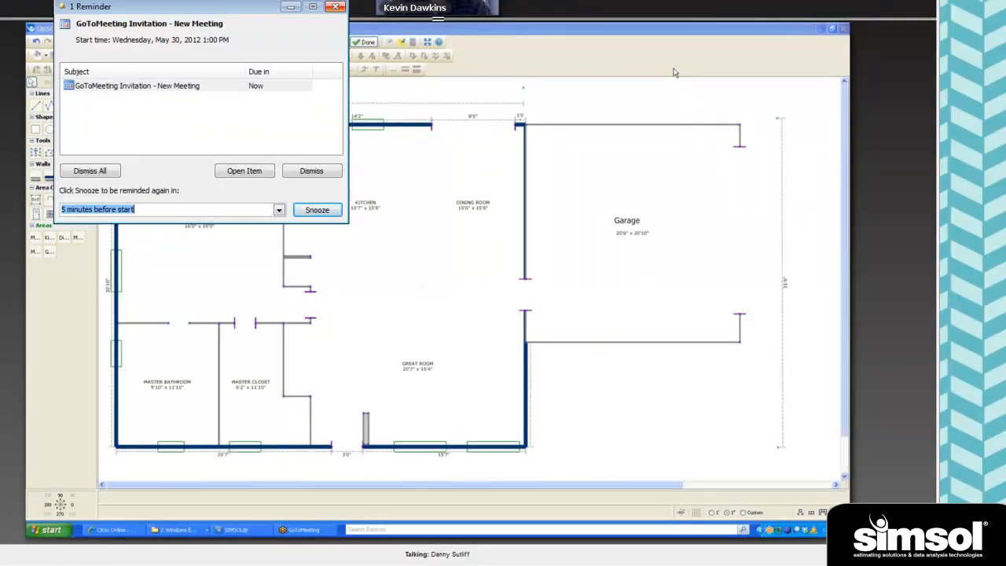
- Dismiss the meeting reminder, finish the current diagram and open the Master Bedroom's dimensions from the building estimate's Scope of Damage
click(335, 6)
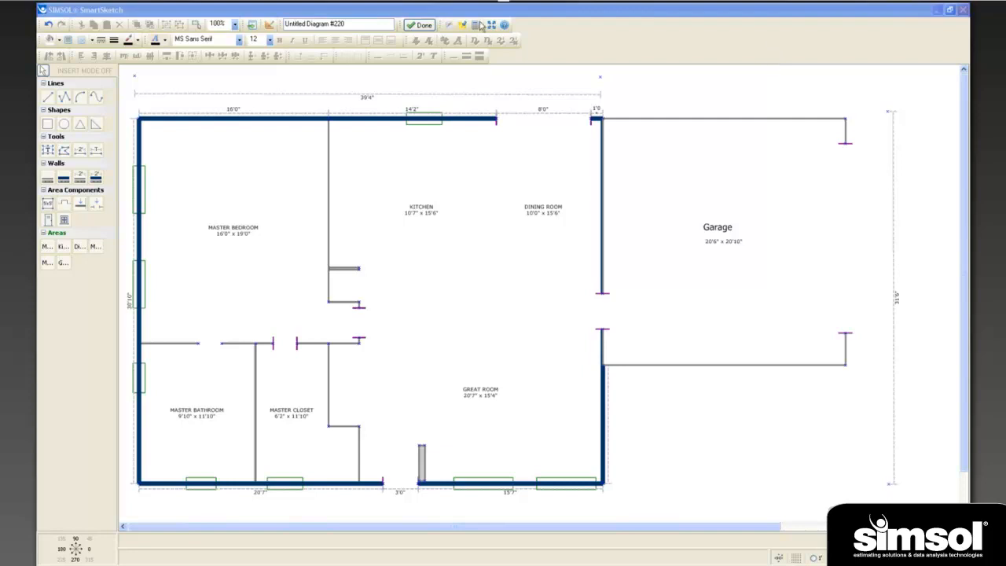
click(423, 25)
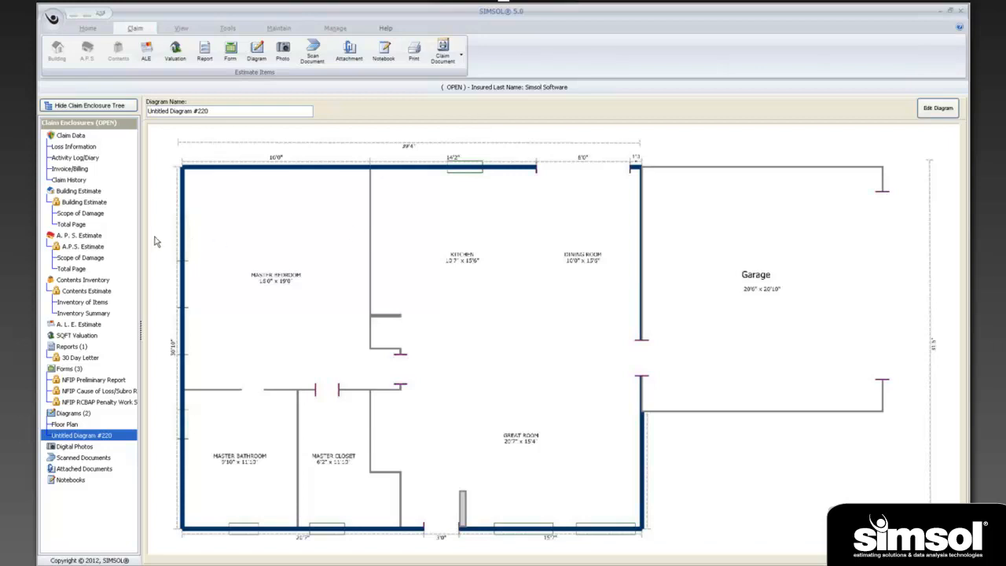
click(80, 213)
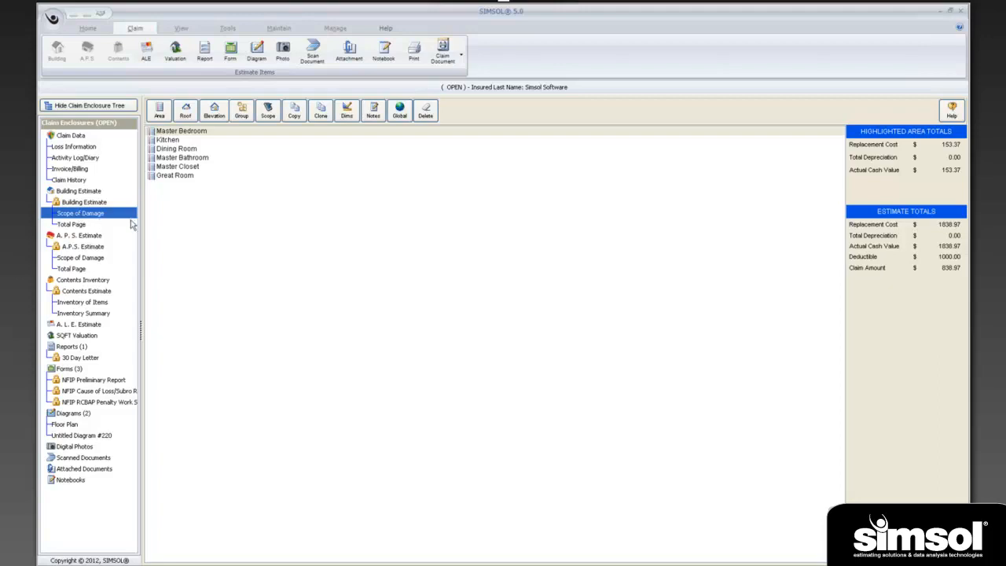
click(198, 133)
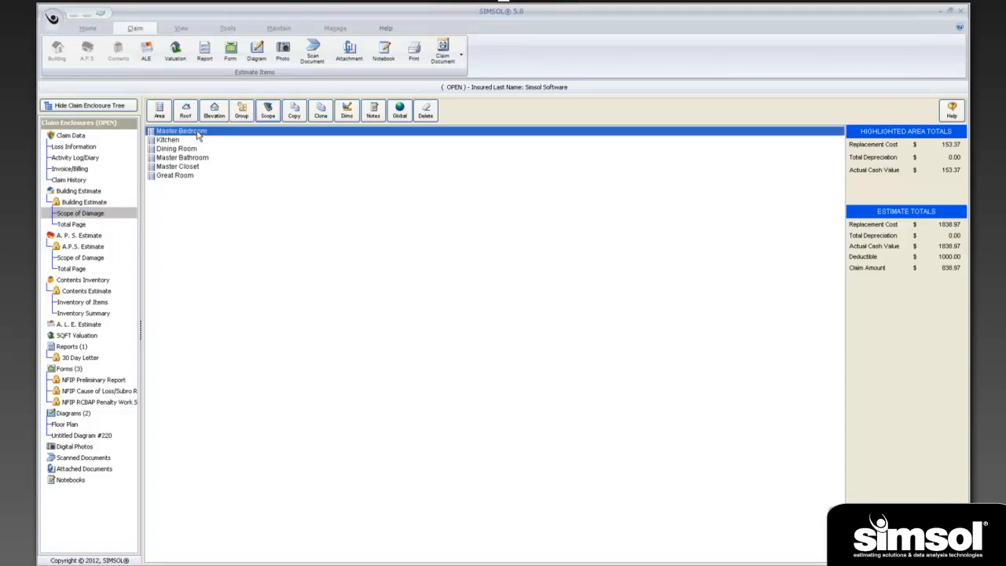
click(346, 115)
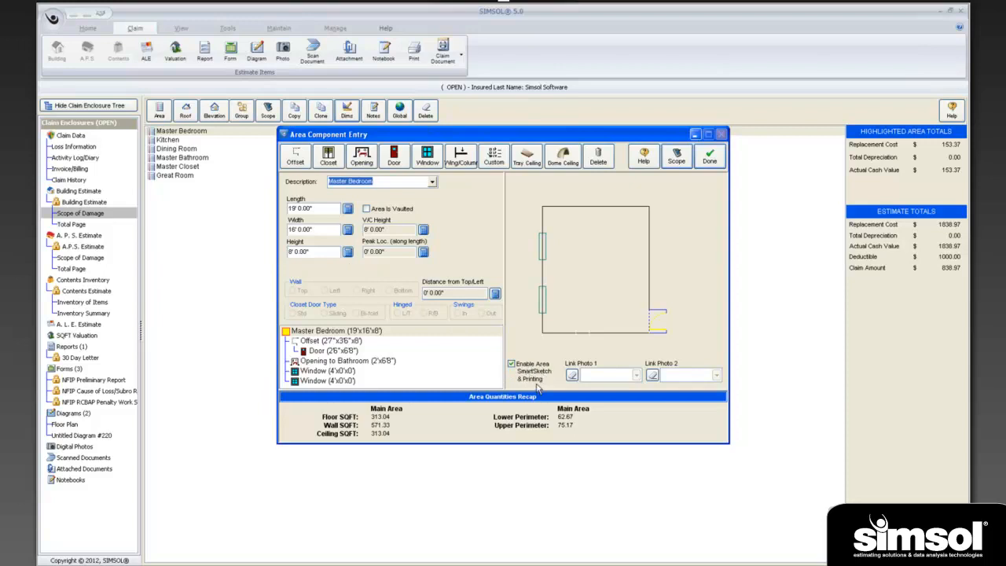
- Toggle the Master Bedroom's area SmartSketch option off and on, and try its offset on the left and top walls before restoring the right wall
click(511, 364)
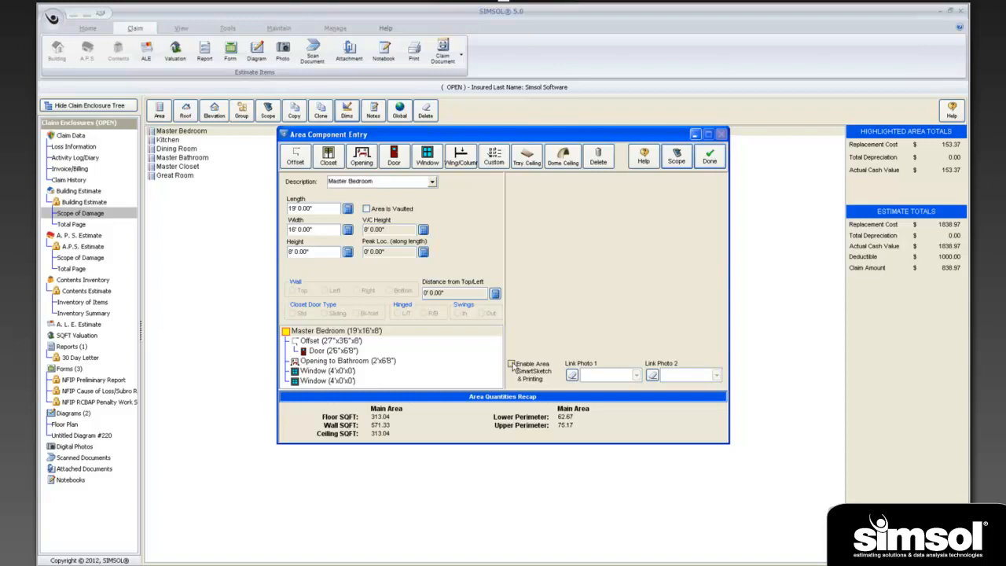
click(510, 364)
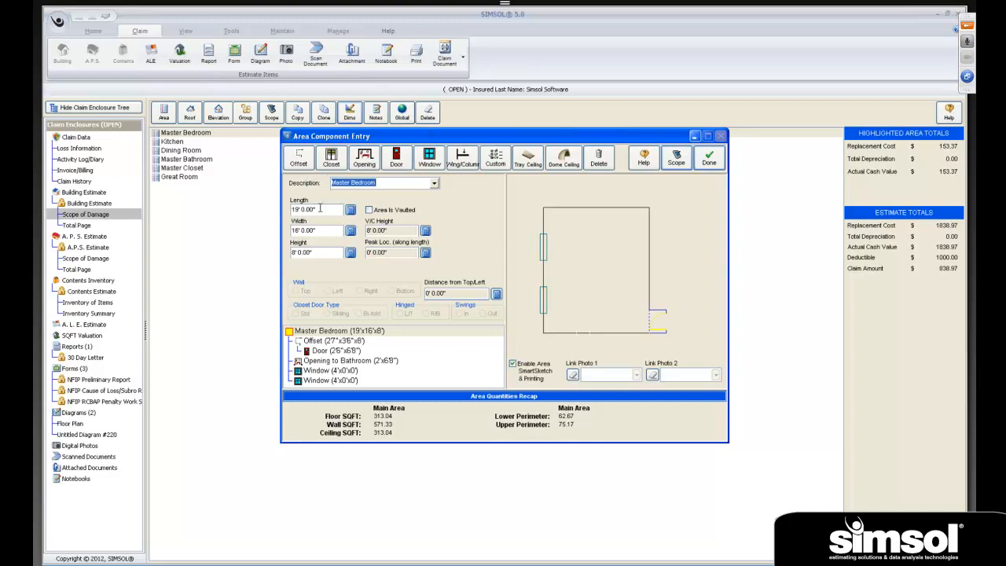
click(315, 341)
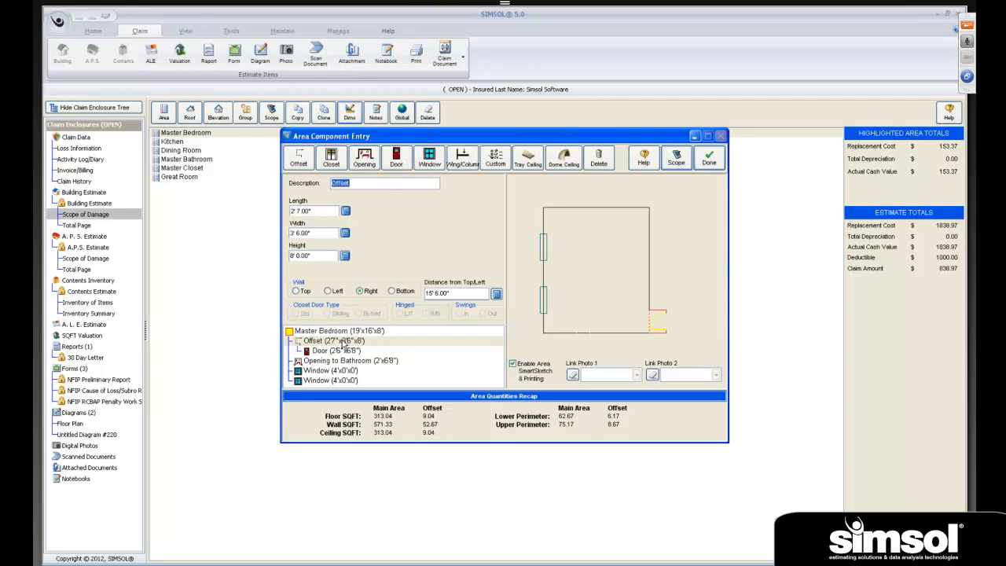
click(329, 291)
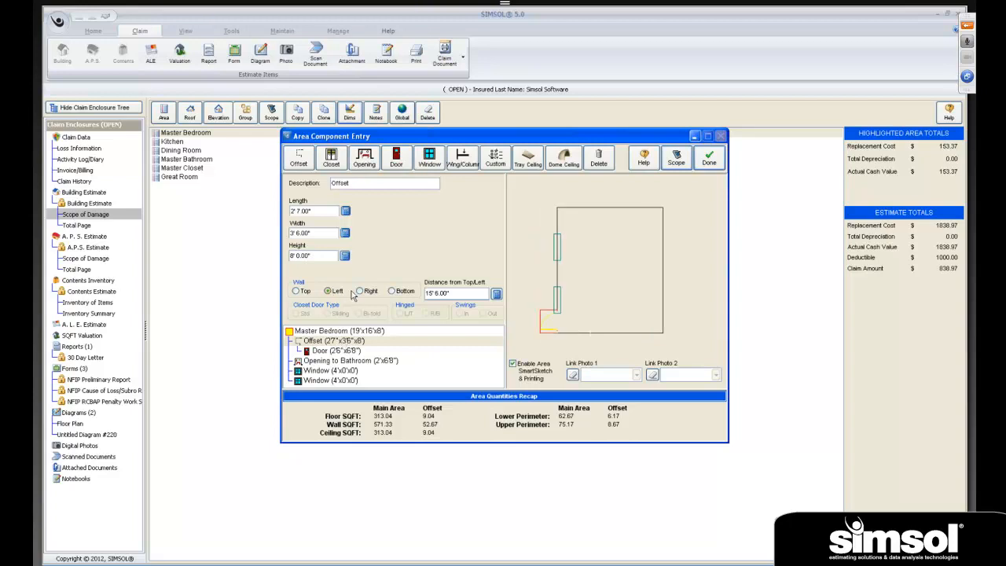
click(295, 291)
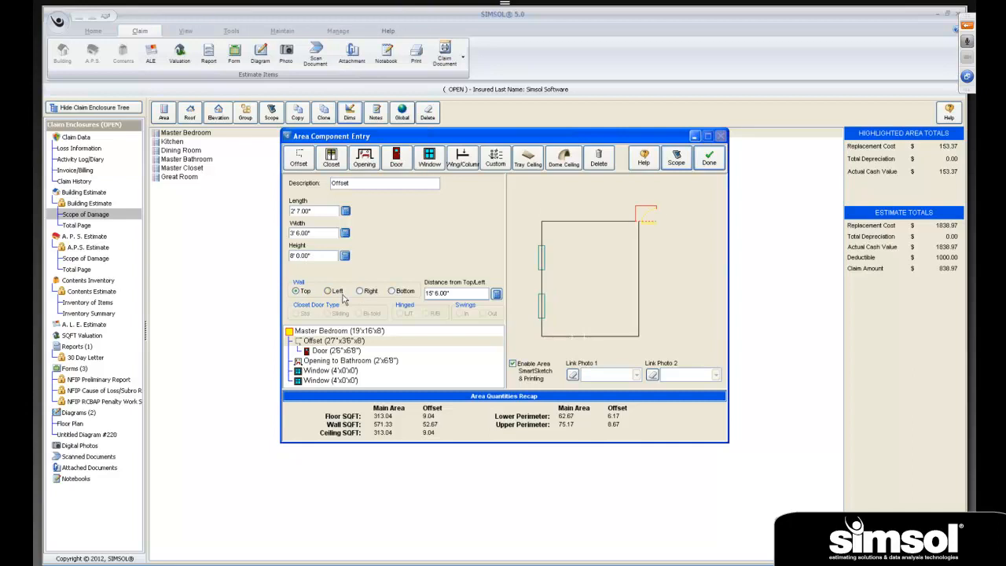
click(360, 292)
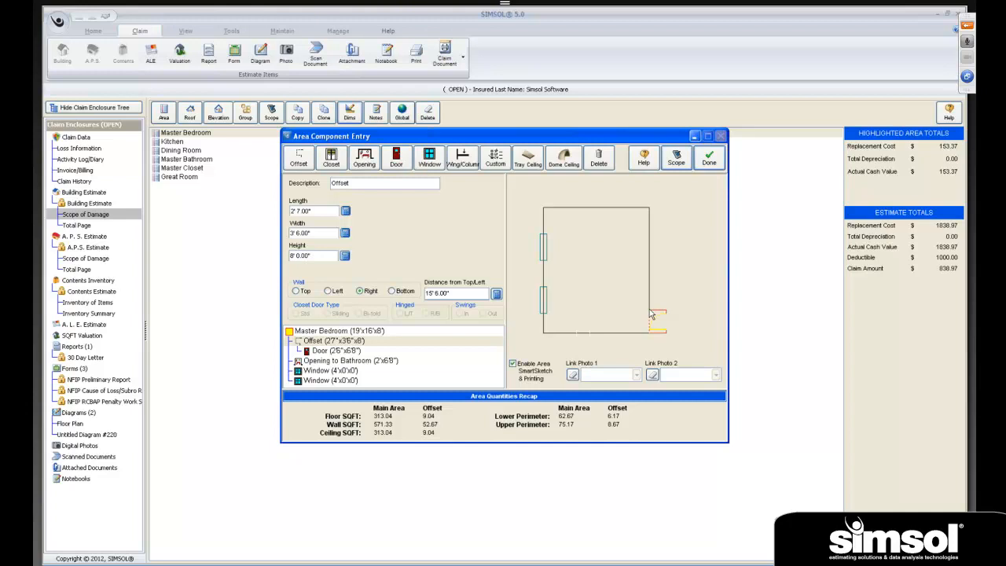
- Check the offset's existing door and add a 3'0" x 6'8" door to the Master Bedroom's top wall with distance 2
click(336, 350)
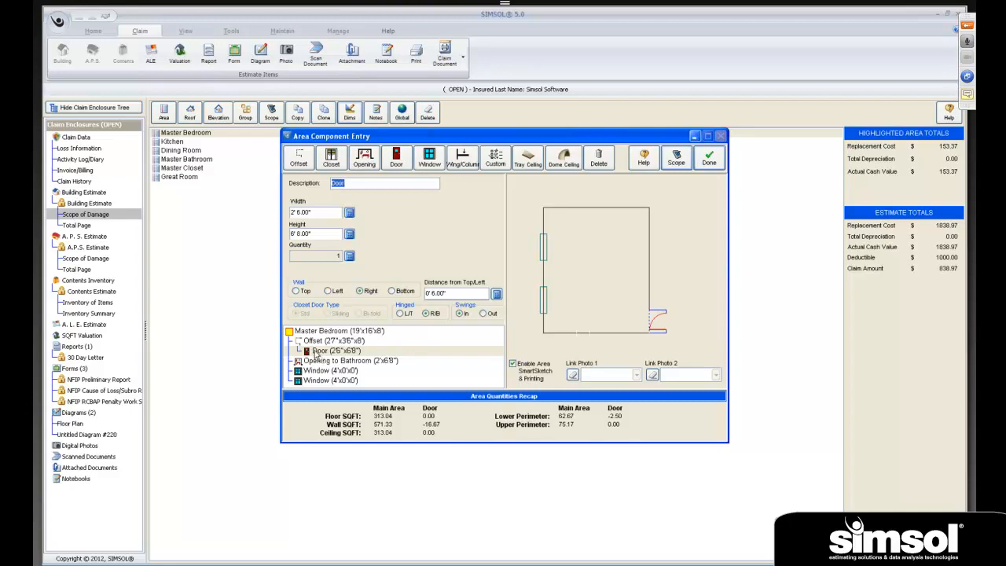
click(311, 333)
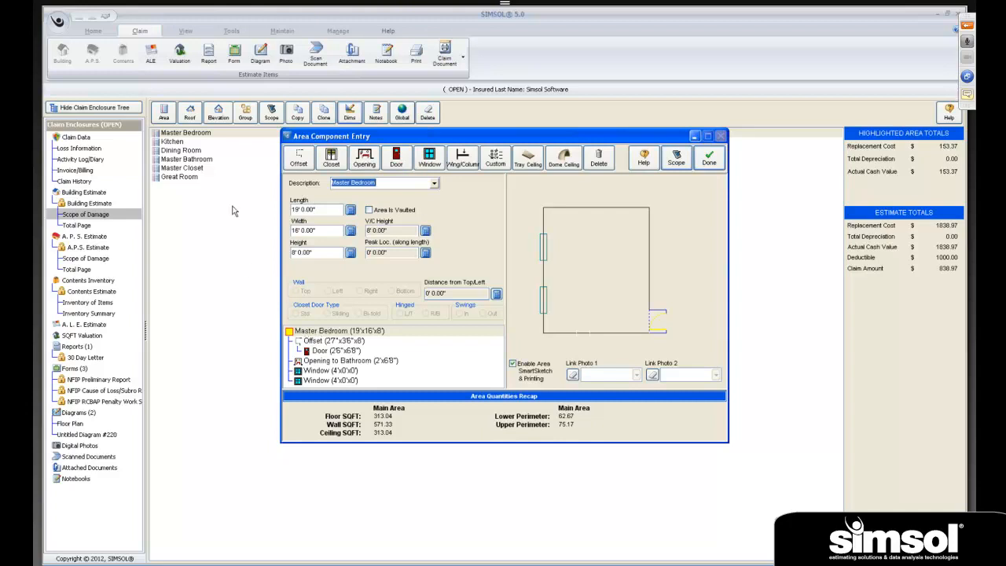
click(399, 160)
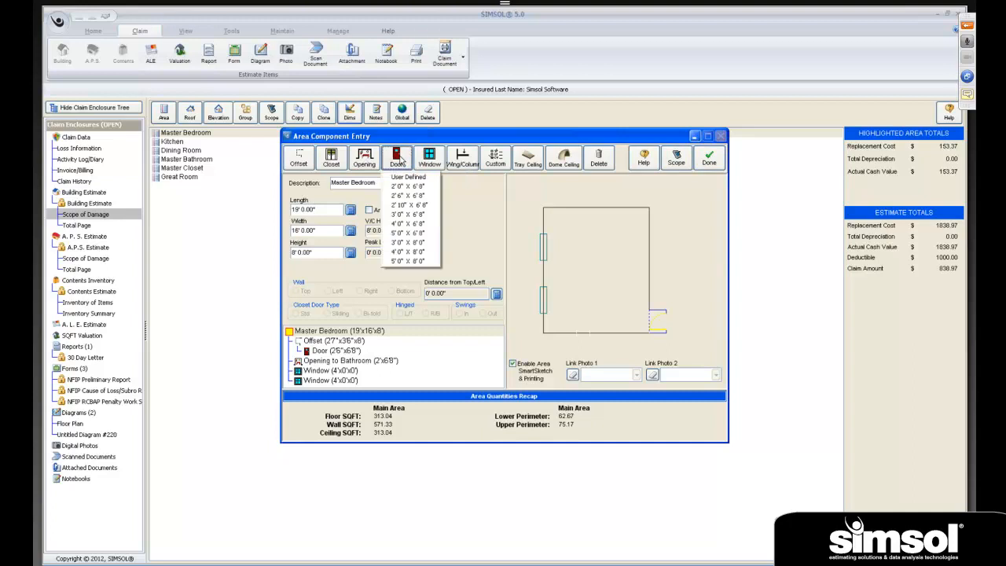
click(403, 215)
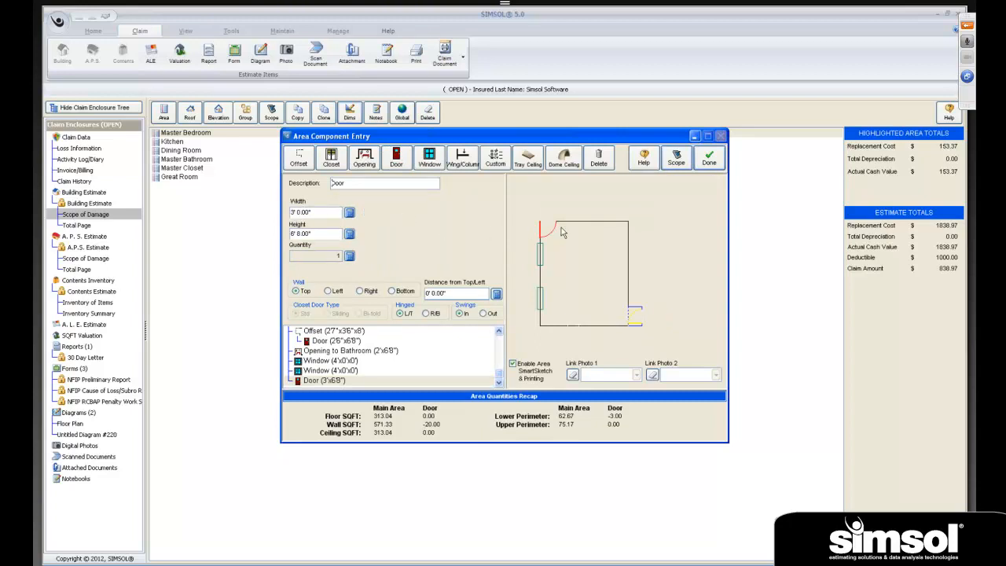
double_click(469, 297)
key(BackSpace)
text(2)
key(Tab)
- Delete the 3'0" x 6'8" door from the Master Bedroom
click(313, 383)
click(606, 164)
click(484, 318)
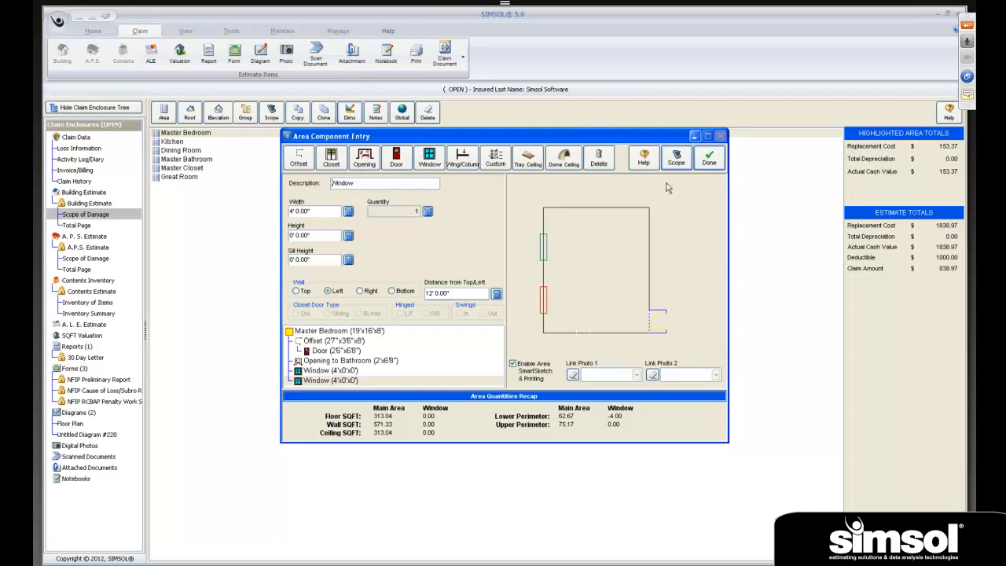
- Leave the Master Bedroom and review the dimensions and components of the Kitchen and the Great Room
click(710, 160)
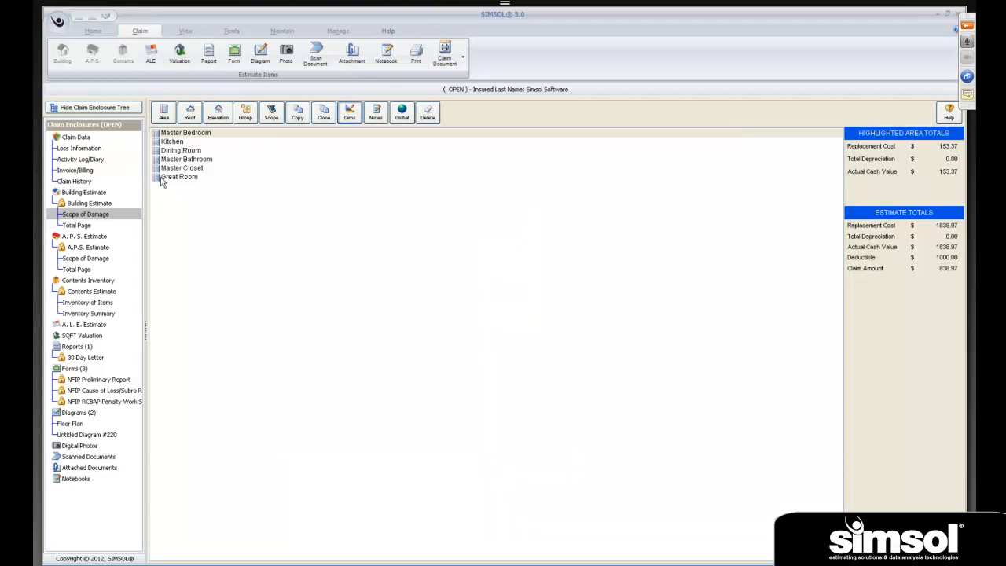
click(172, 142)
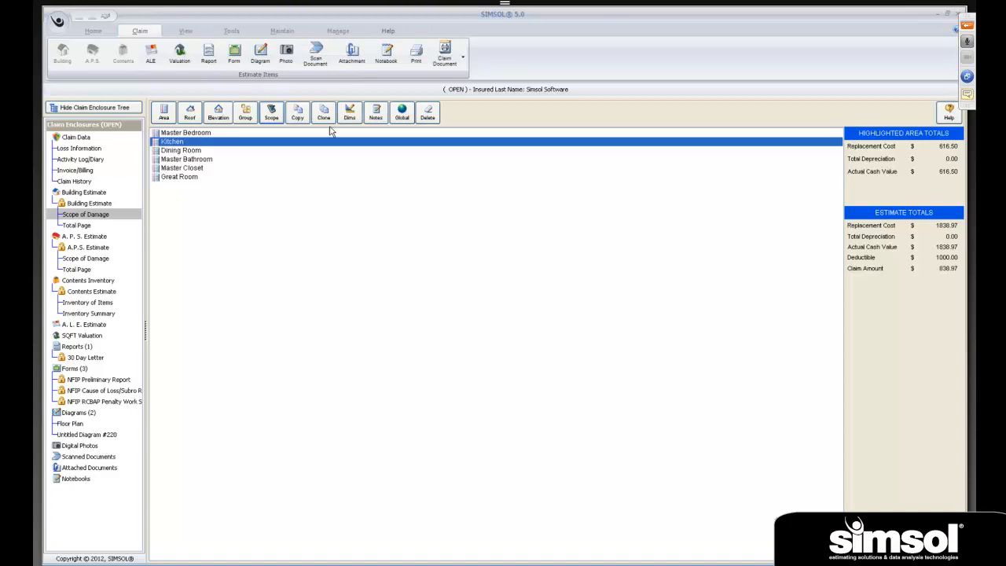
click(349, 114)
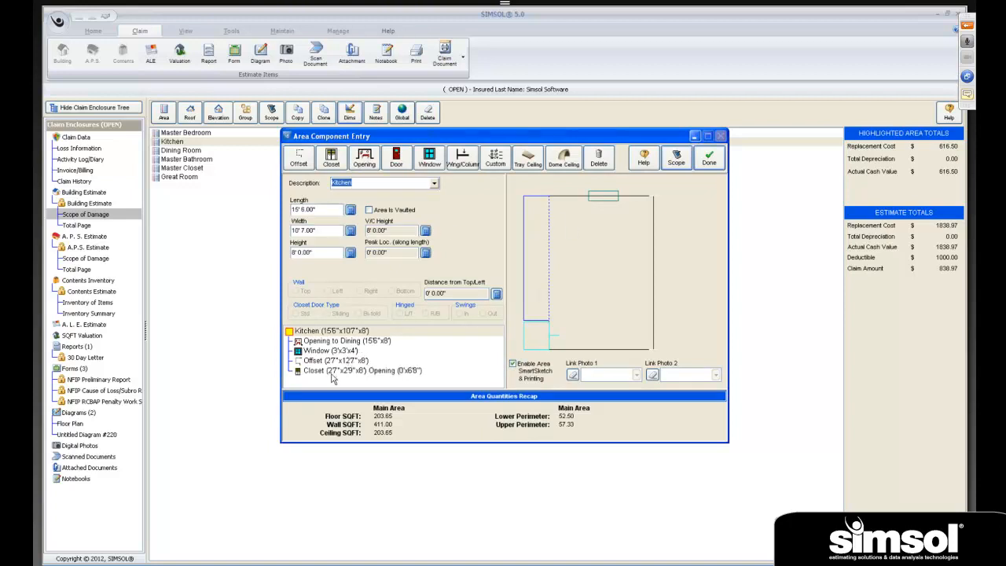
click(710, 158)
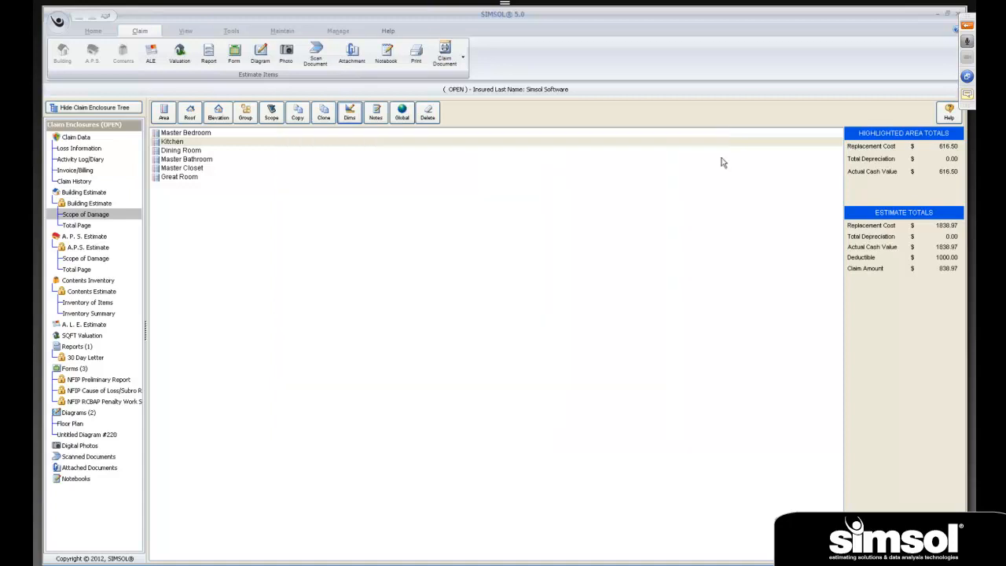
click(178, 180)
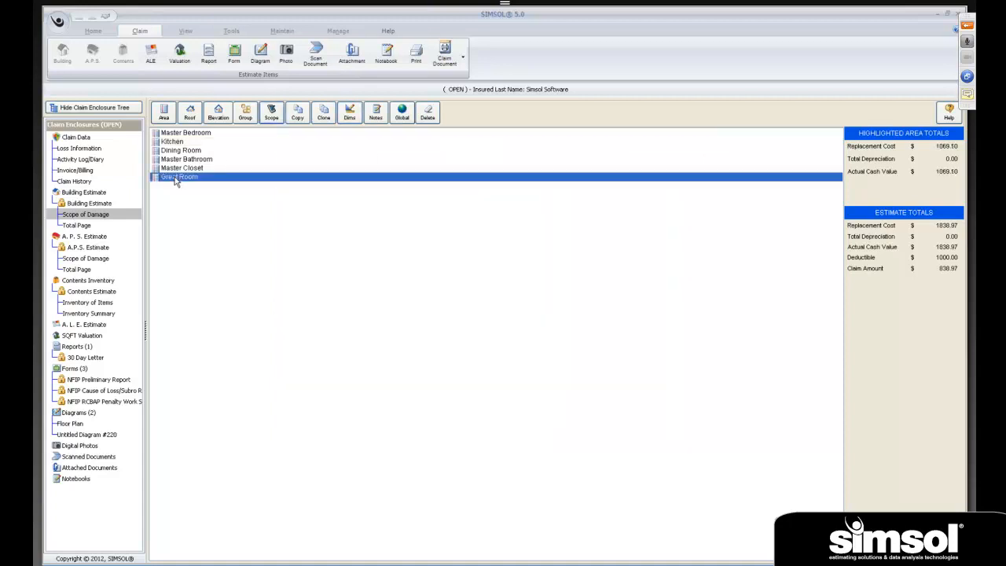
click(348, 113)
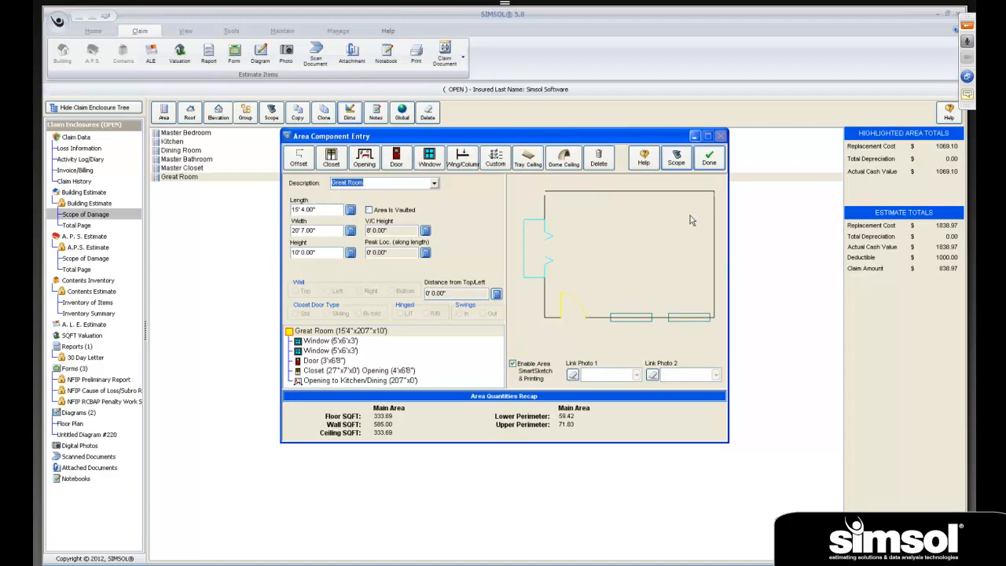
click(707, 159)
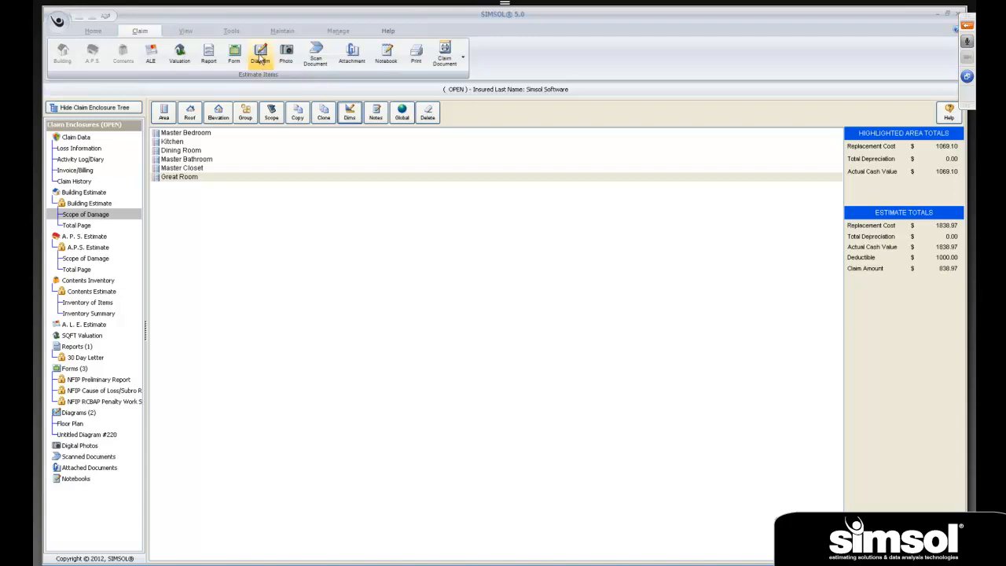
- Create a new blank diagram in the claim, maximize its sketch window and finish it without drawing anything
click(79, 416)
right_click(79, 418)
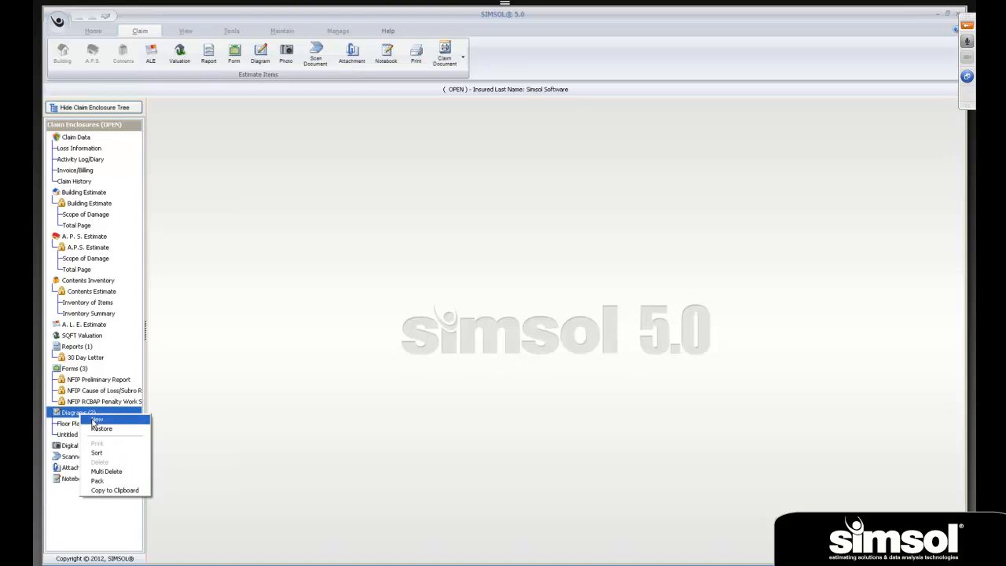
click(96, 420)
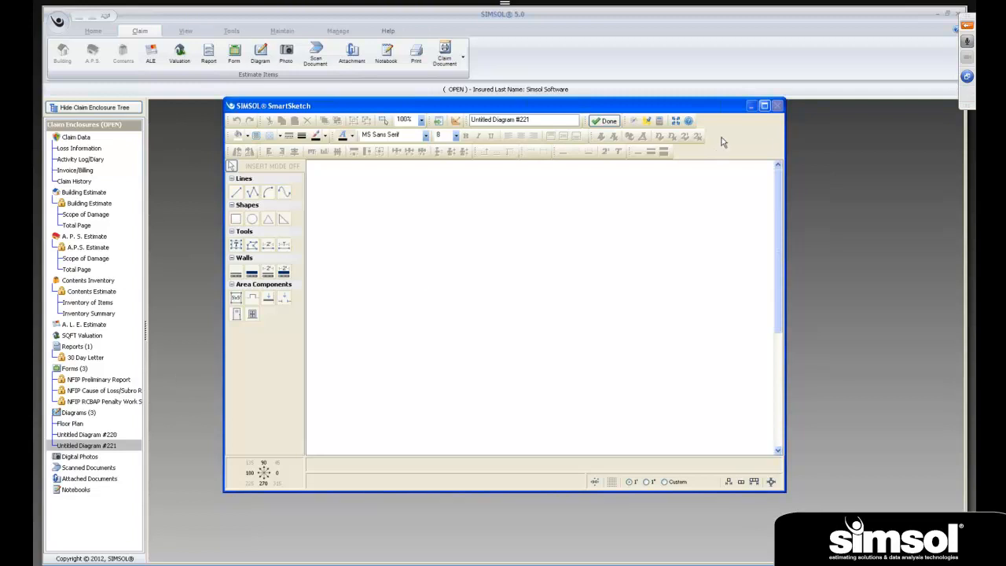
click(764, 106)
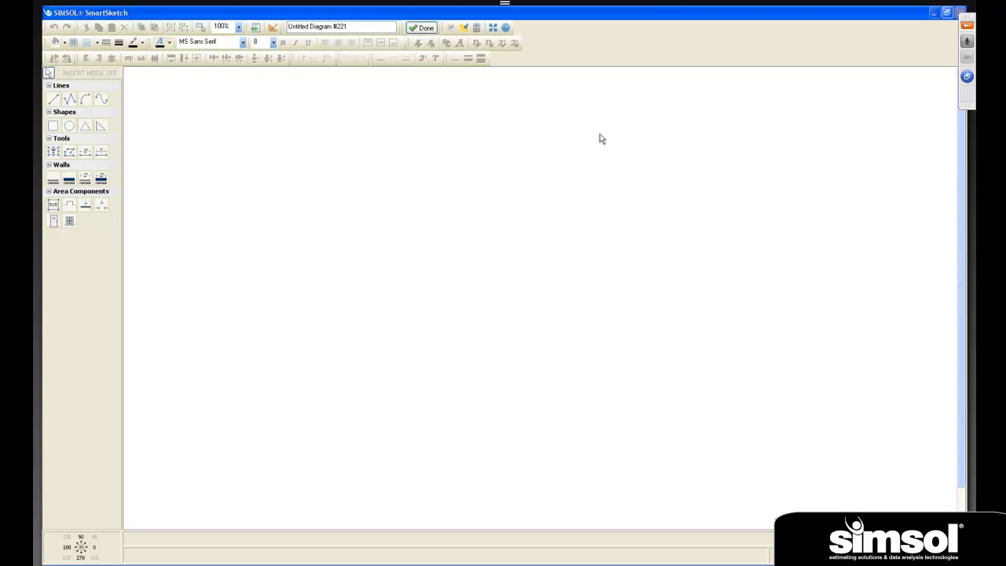
click(416, 31)
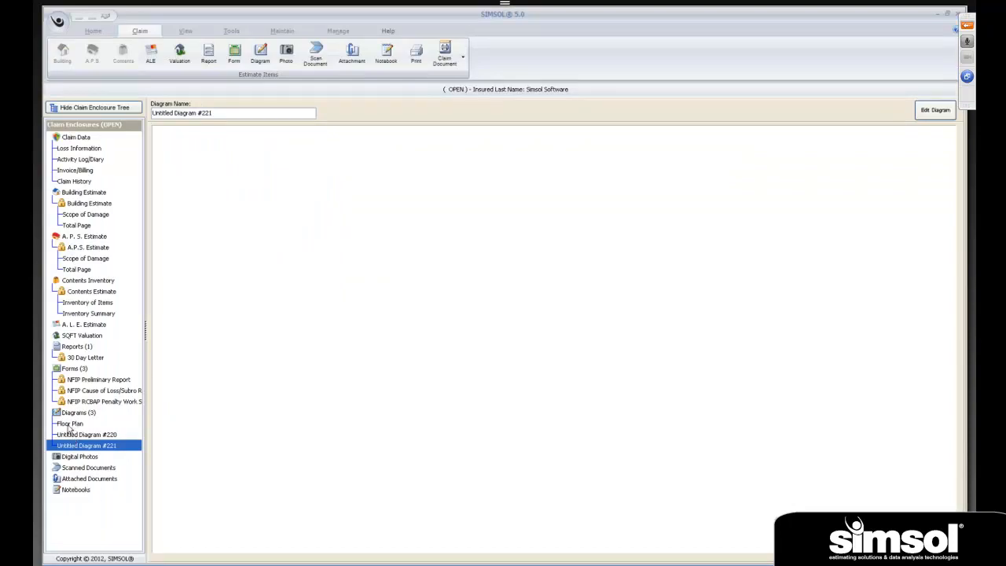
- View the existing Floor Plan diagram and Untitled Diagram #220
click(69, 424)
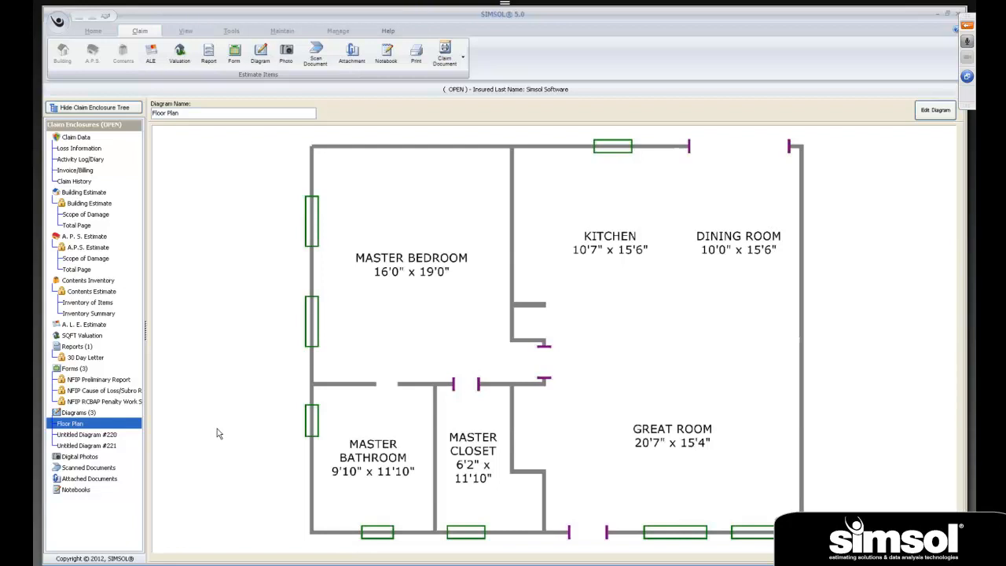
click(106, 436)
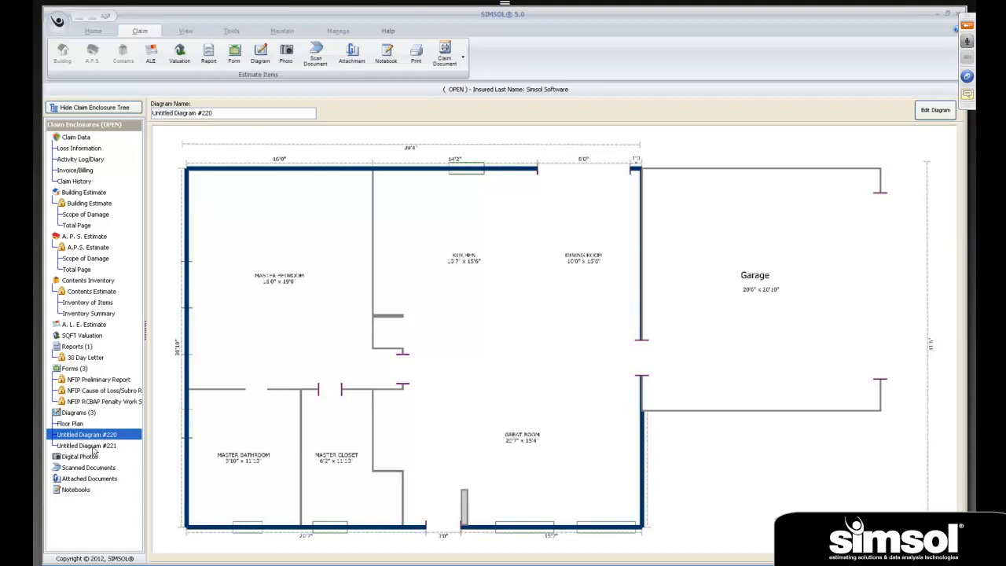
- Rename Untitled Diagram #221 to "Loss of Risk"
click(93, 446)
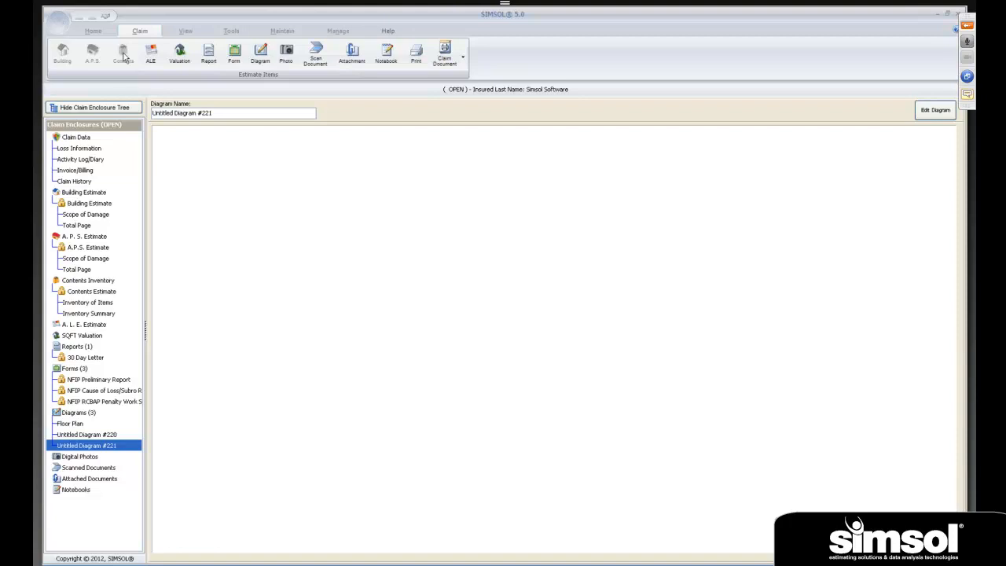
click(266, 112)
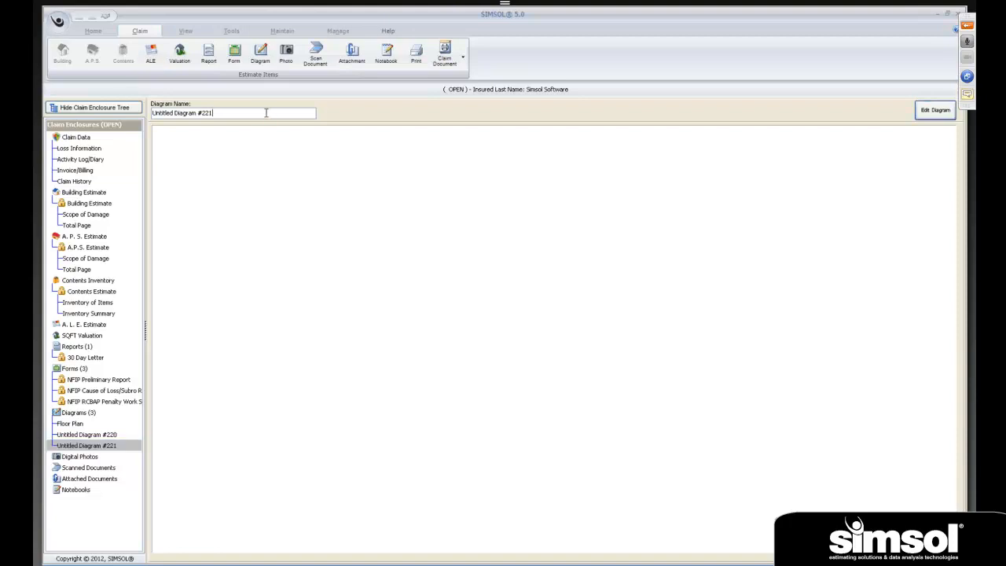
key(BackSpace)
key(BackSpace)
key(BackSpace)
key(BackSpace)
key(BackSpace)
key(BackSpace)
key(BackSpace)
key(BackSpace)
key(BackSpace)
key(BackSpace)
key(BackSpace)
key(BackSpace)
key(BackSpace)
key(BackSpace)
key(BackSpace)
key(BackSpace)
key(BackSpace)
key(BackSpace)
key(BackSpace)
key(BackSpace)
key(BackSpace)
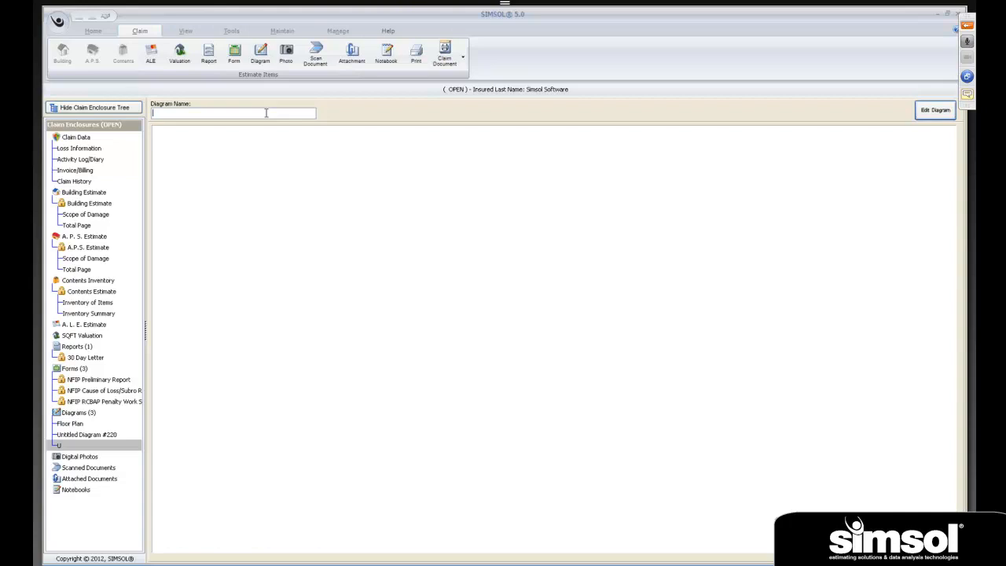
text(Loss of Risk)
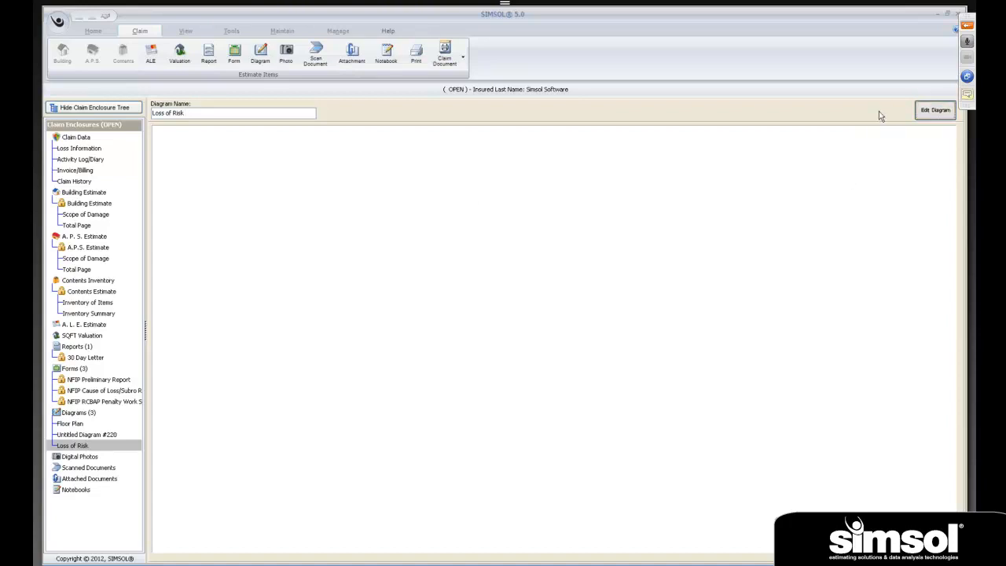
- Open the Loss of Risk diagram for editing, and collapse and re-expand the Lines and Shapes tool groups
click(765, 106)
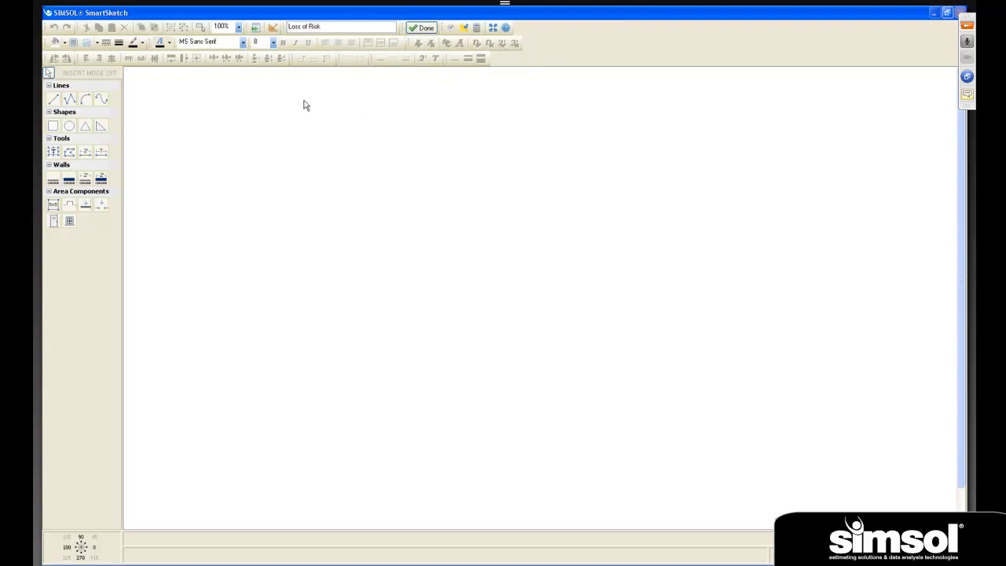
click(57, 203)
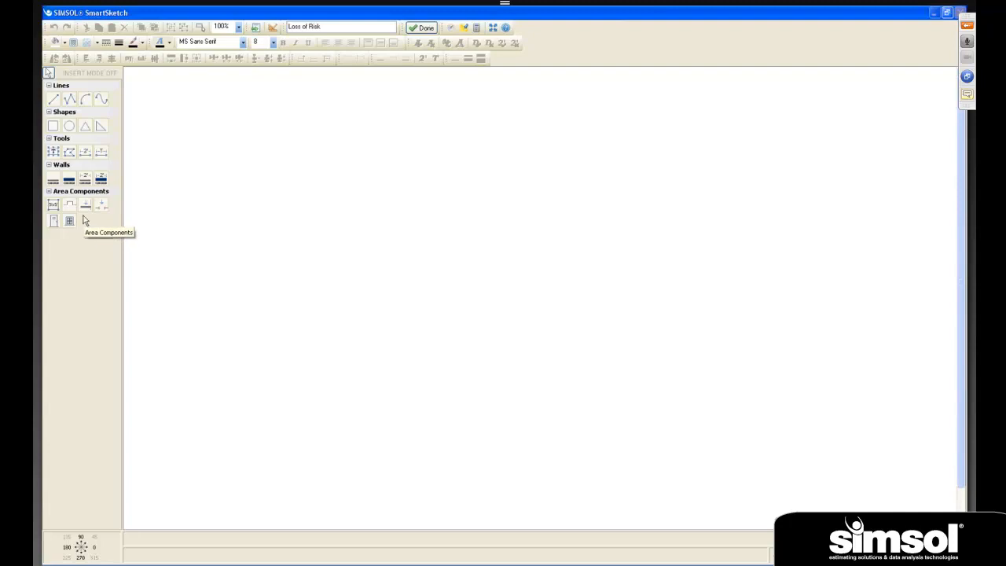
click(84, 87)
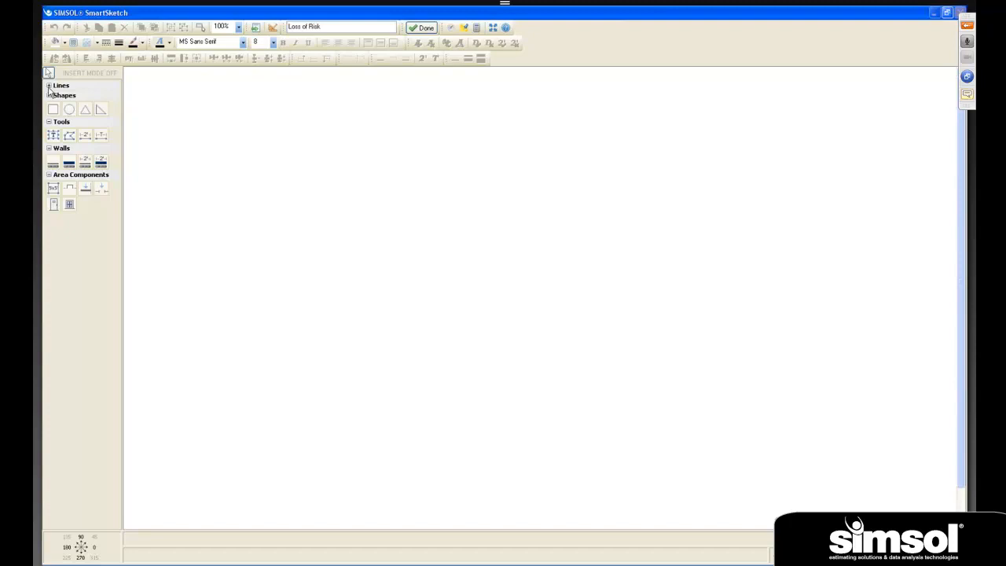
click(48, 86)
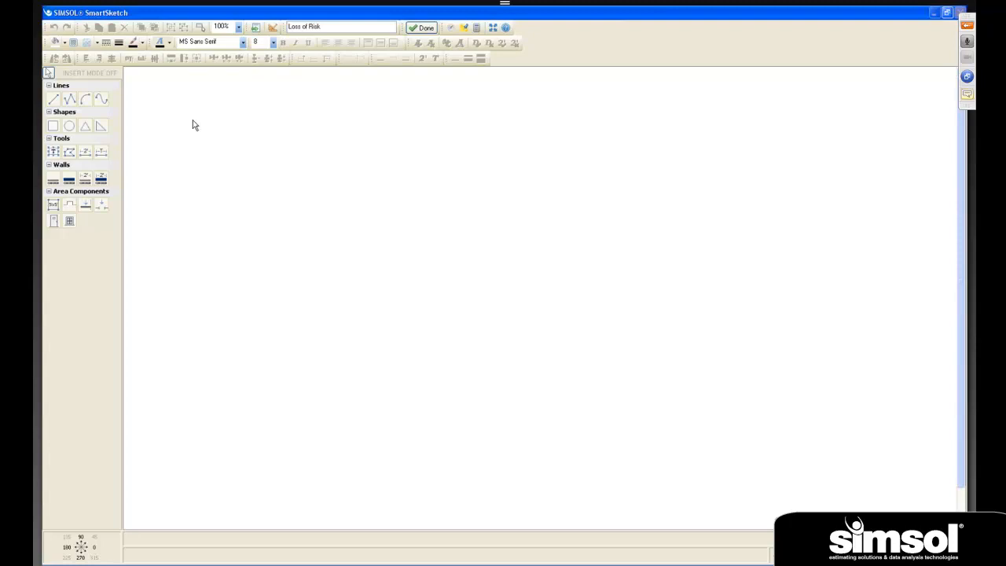
click(49, 113)
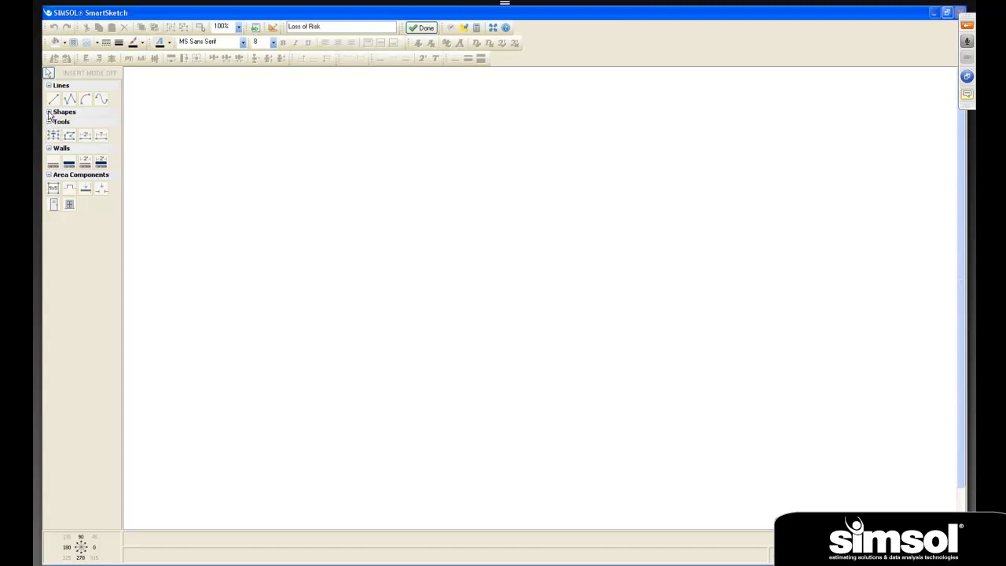
click(49, 113)
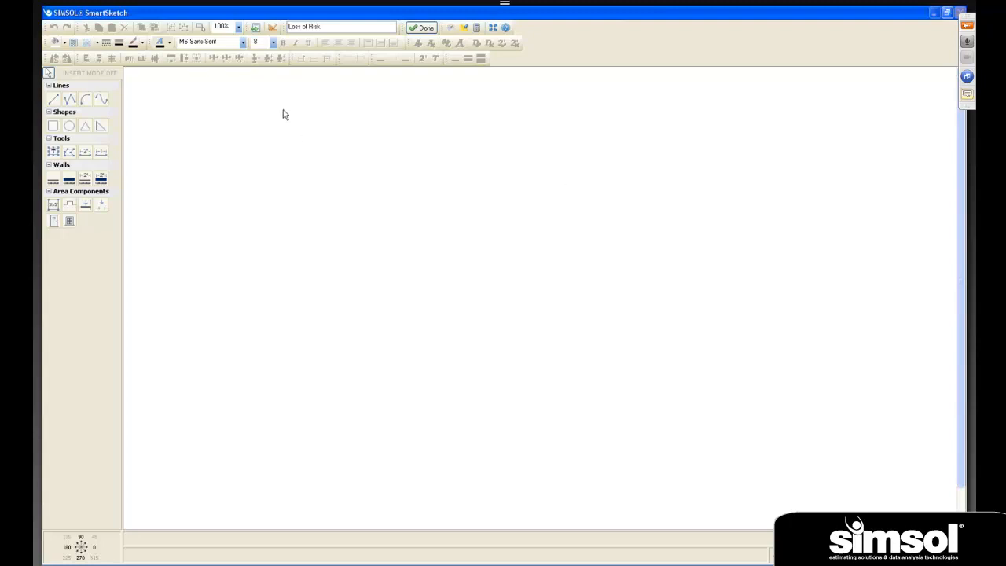
- Import all areas of the Building Estimate, from Master Bedroom to Great Room, into the diagram
click(255, 29)
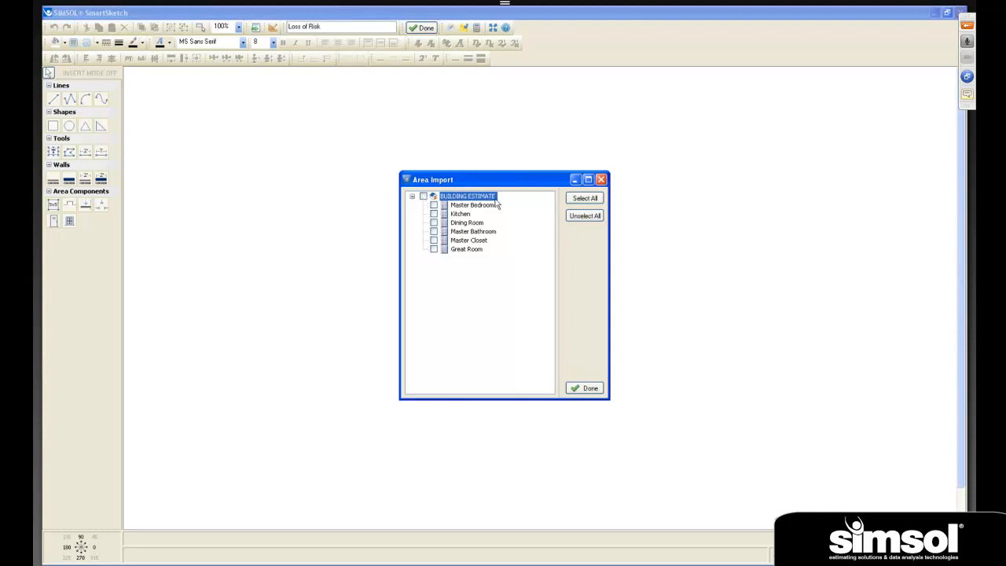
click(422, 197)
click(584, 389)
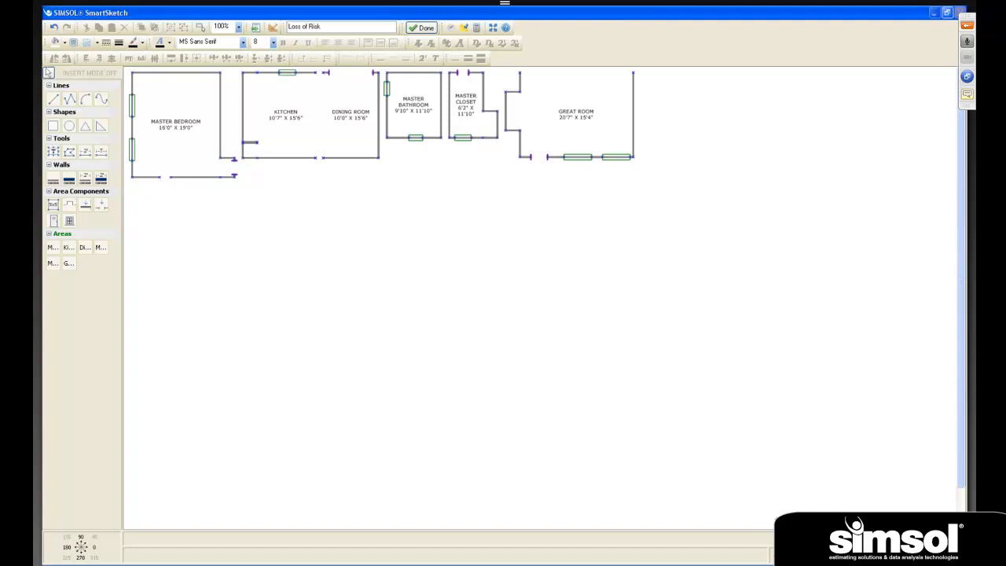
- Snap the Kitchen's upper-left corner to the Master Bedroom's upper-right corner and attach the Dining Room to the Kitchen's open side
click(864, 546)
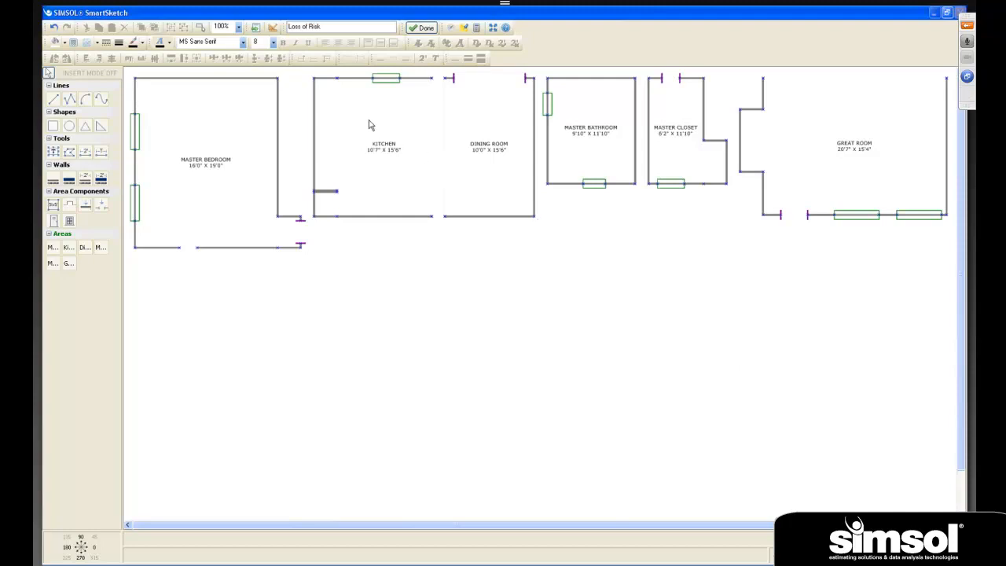
click(314, 82)
click(278, 80)
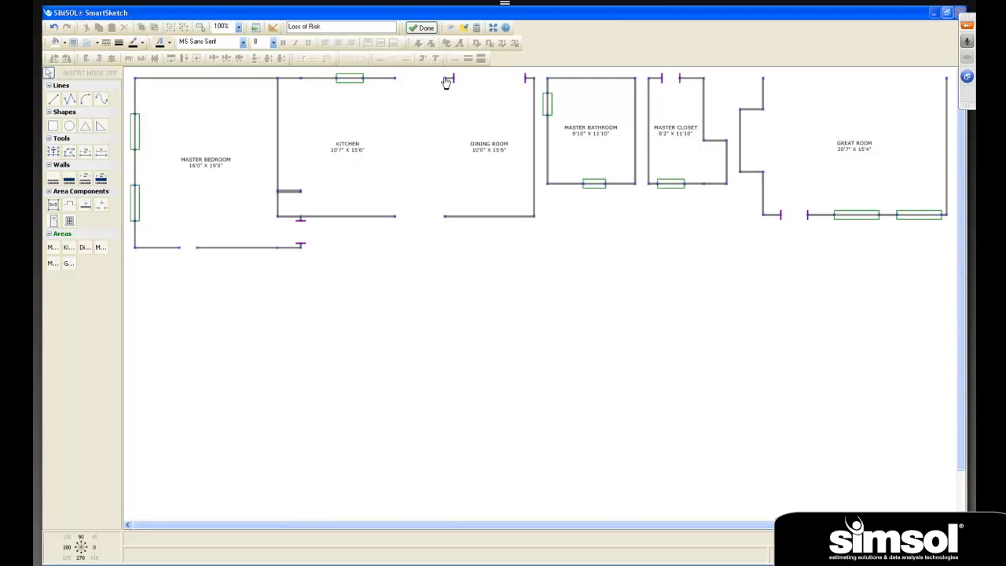
drag(449, 79, 398, 83)
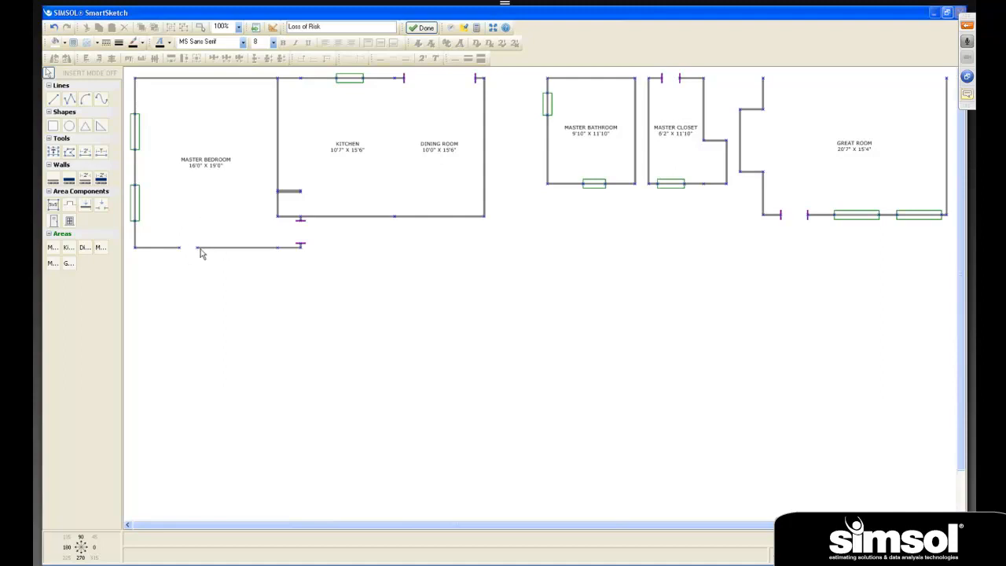
- Check the Master Bedroom's extents and move the Master Bathroom beneath it, joining at the bedroom's lower-left corner
click(197, 218)
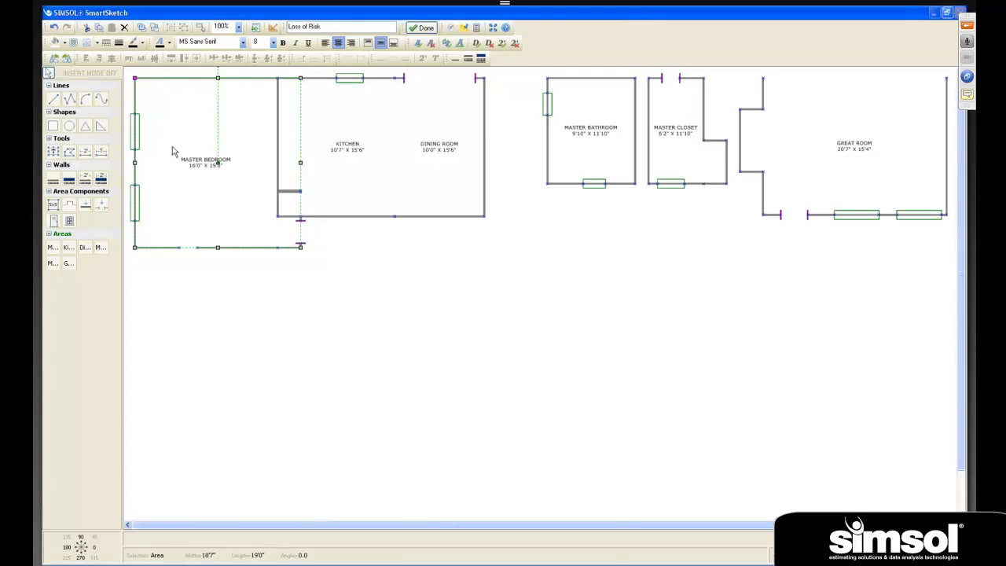
click(532, 148)
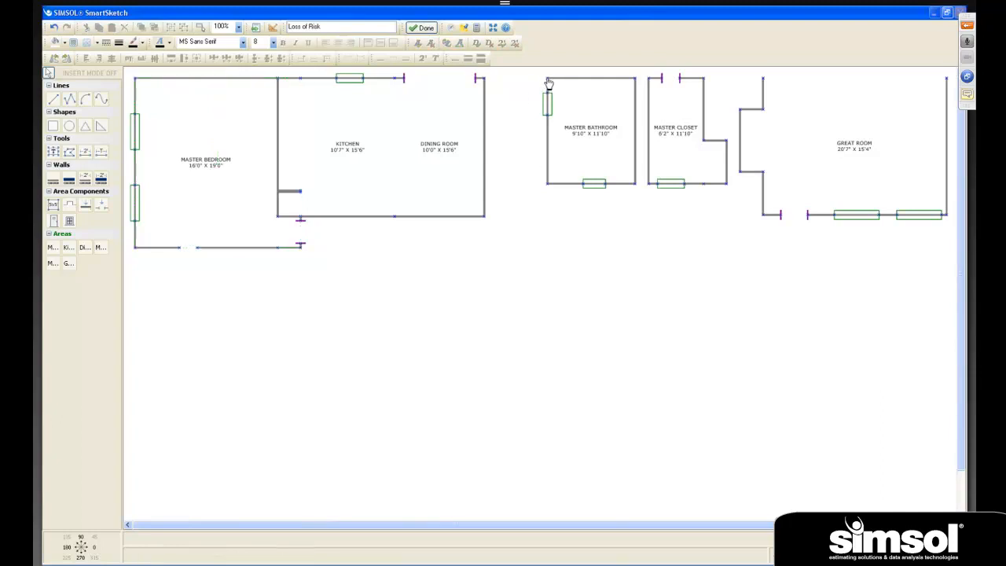
drag(549, 83, 138, 253)
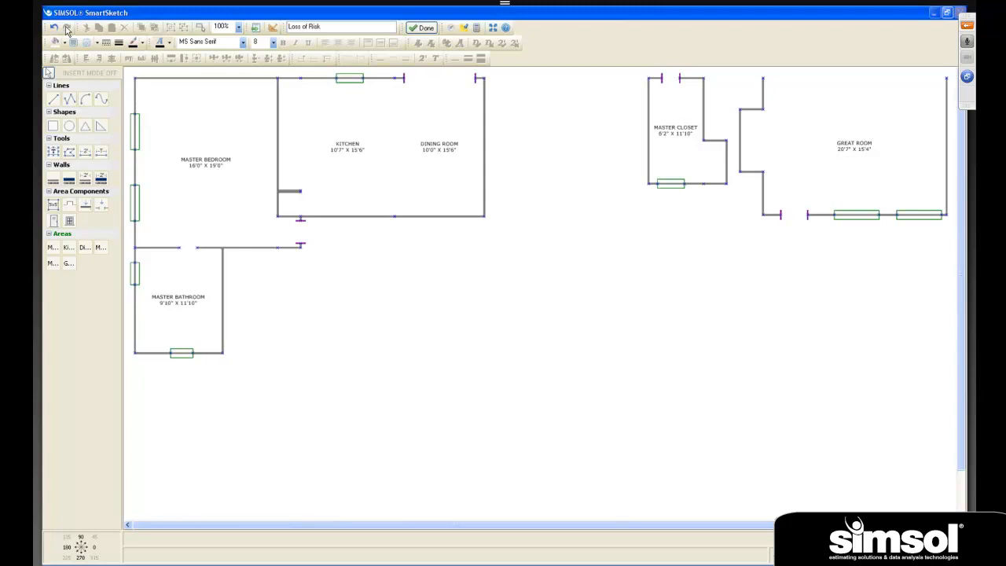
- Undo the Master Bathroom and Dining Room moves, and redo both of them
click(54, 28)
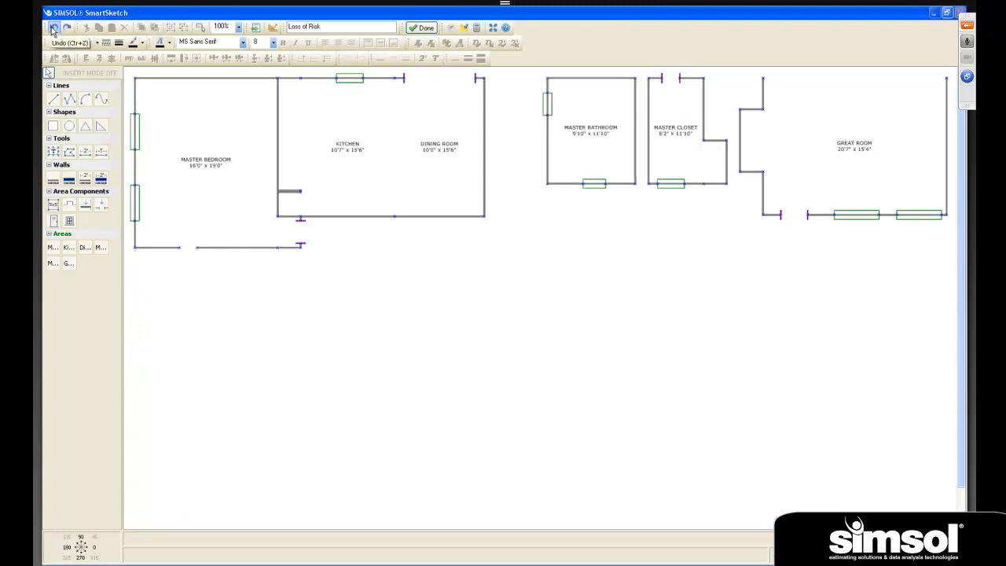
click(53, 30)
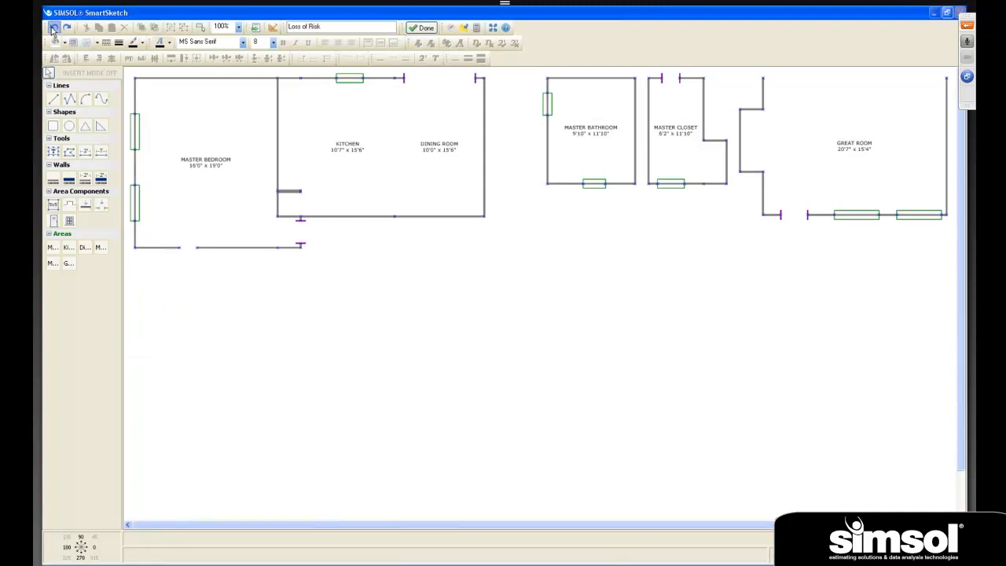
click(54, 29)
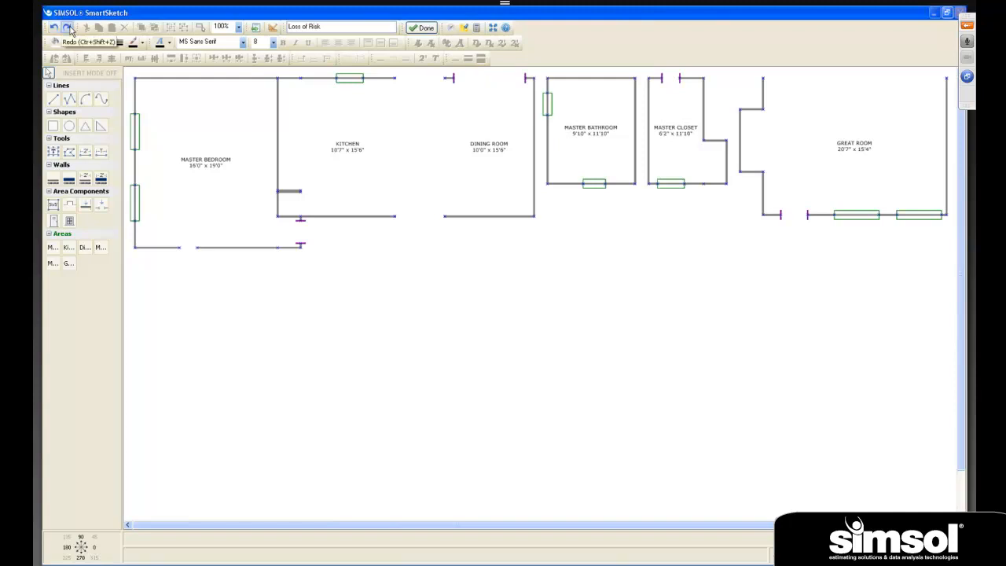
click(68, 29)
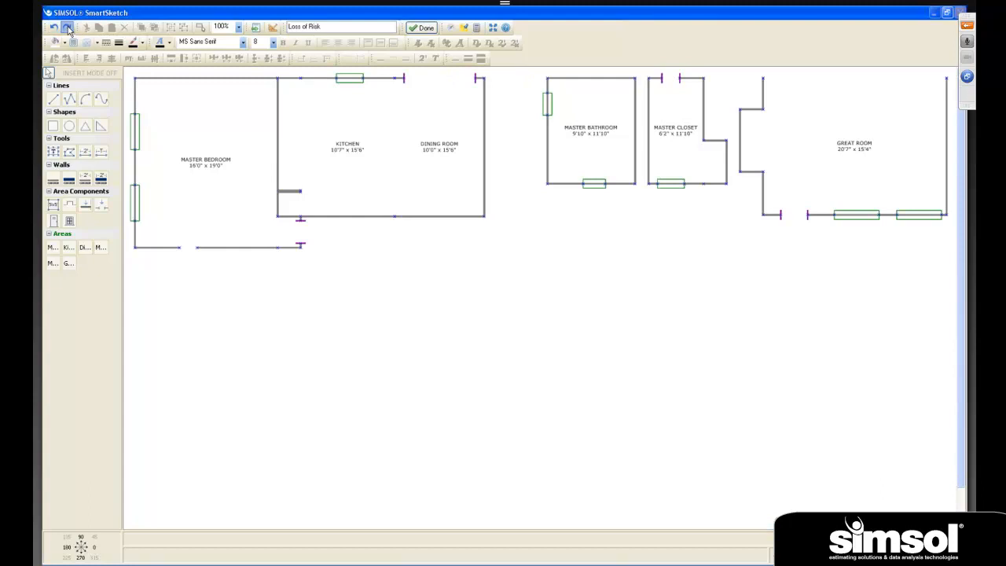
click(67, 29)
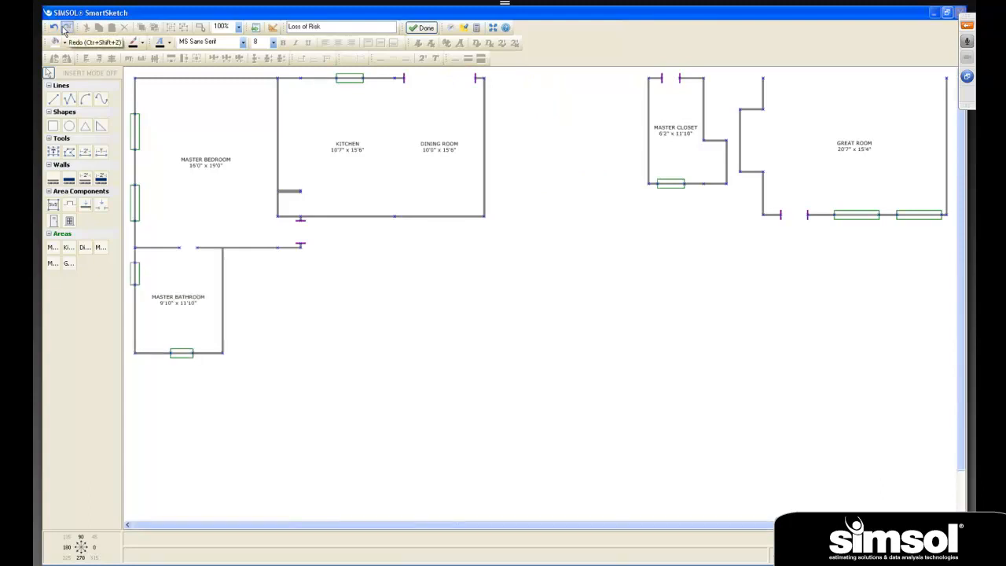
- Select the Master Bathroom and undo its move beneath the Master Bedroom
click(55, 30)
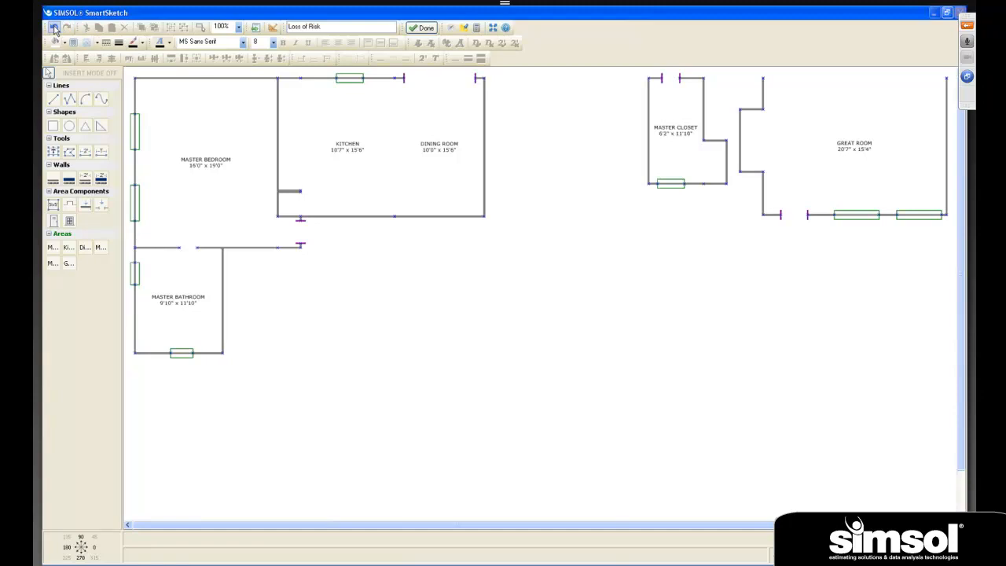
click(188, 284)
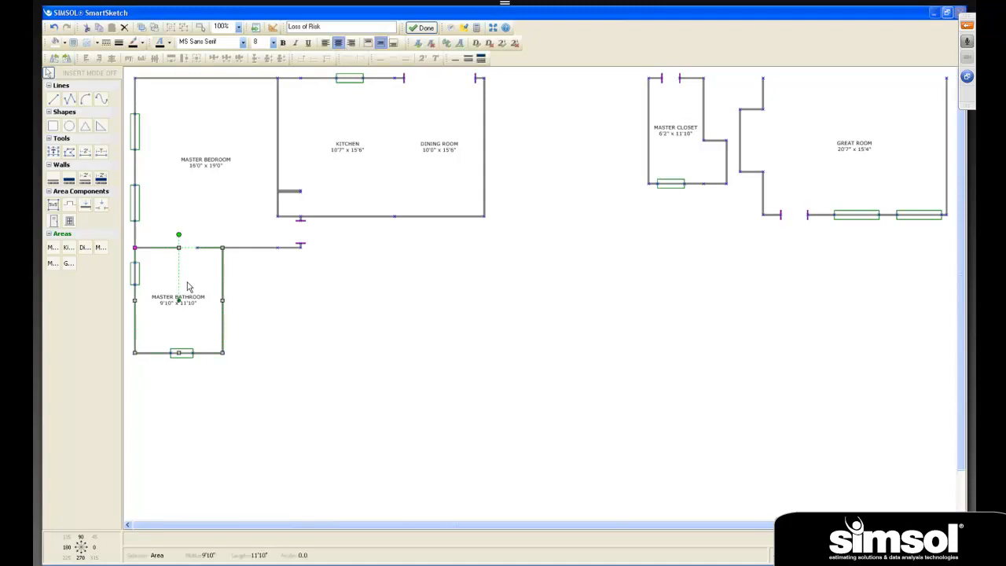
click(55, 28)
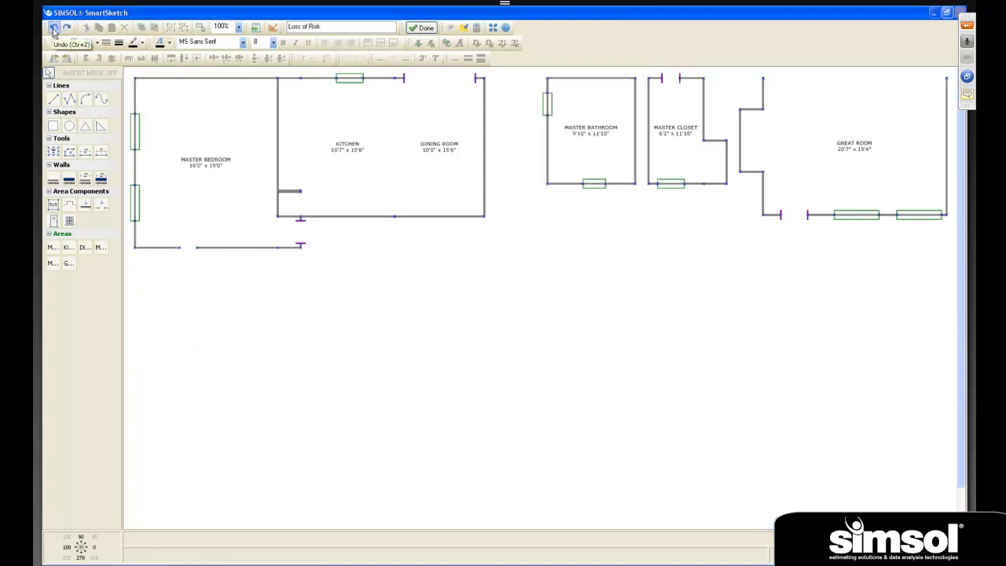
- Snap the Master Bathroom's upper-left corner to the Master Bedroom's lower-left corner and send the bathroom to the back
click(577, 155)
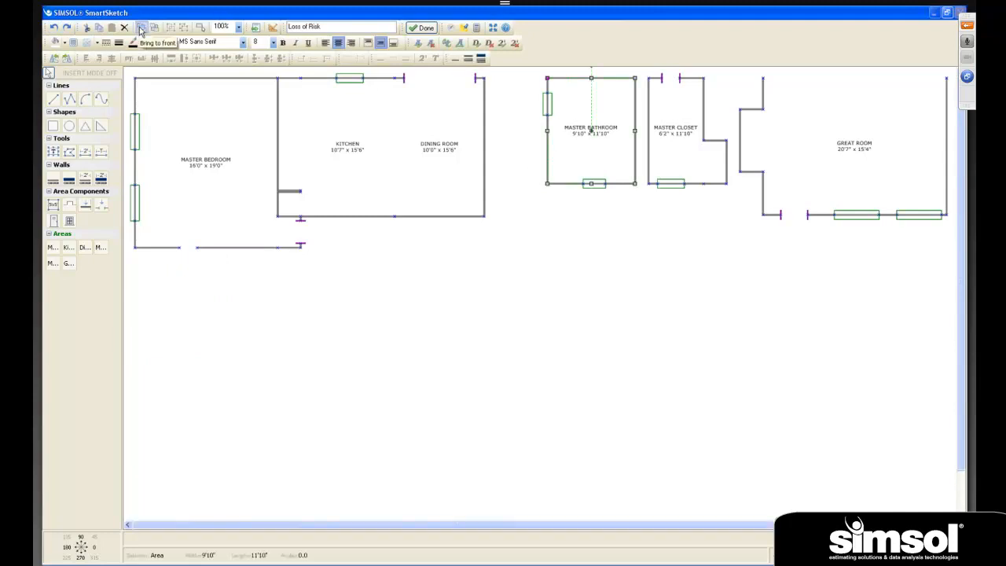
click(531, 118)
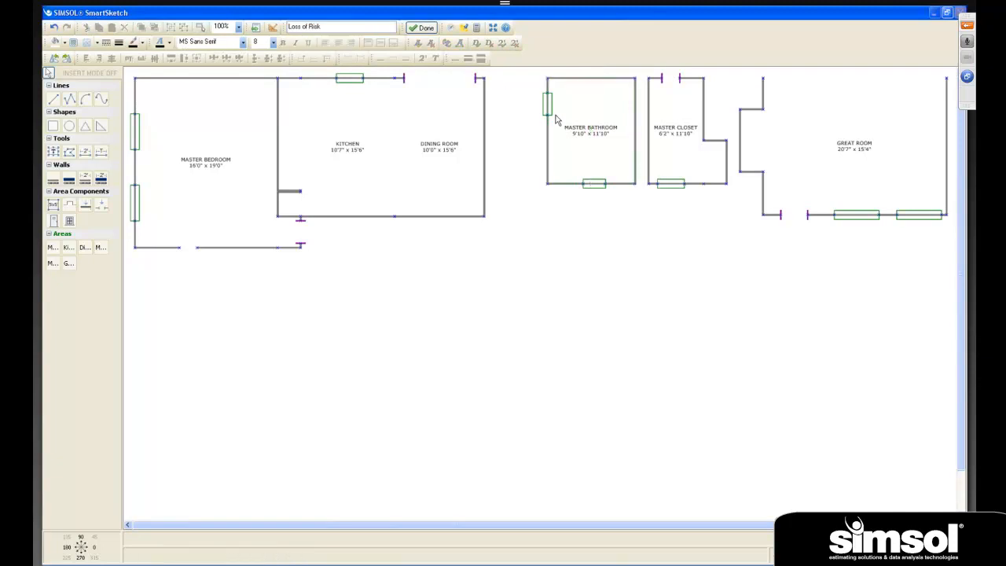
click(588, 127)
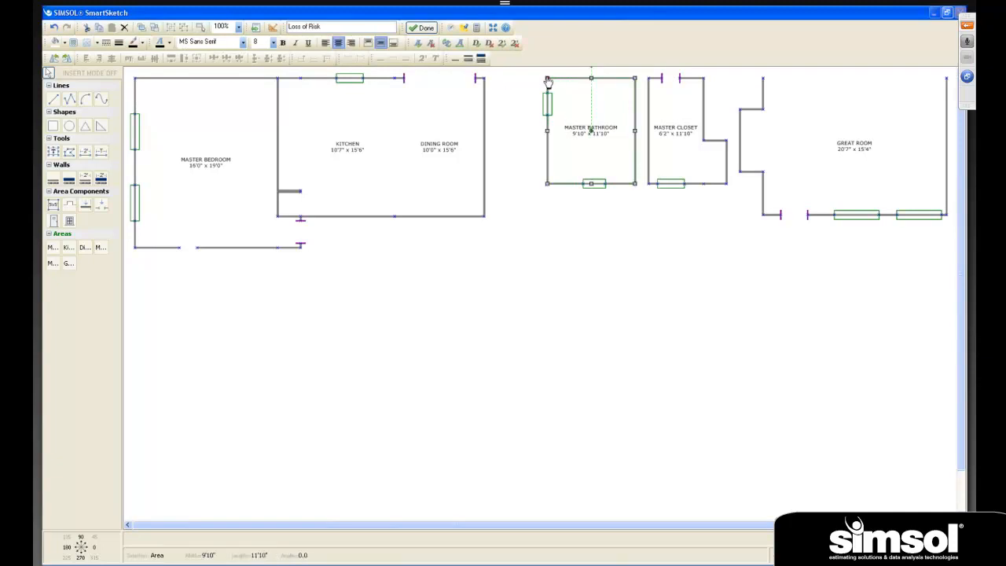
drag(548, 82, 136, 253)
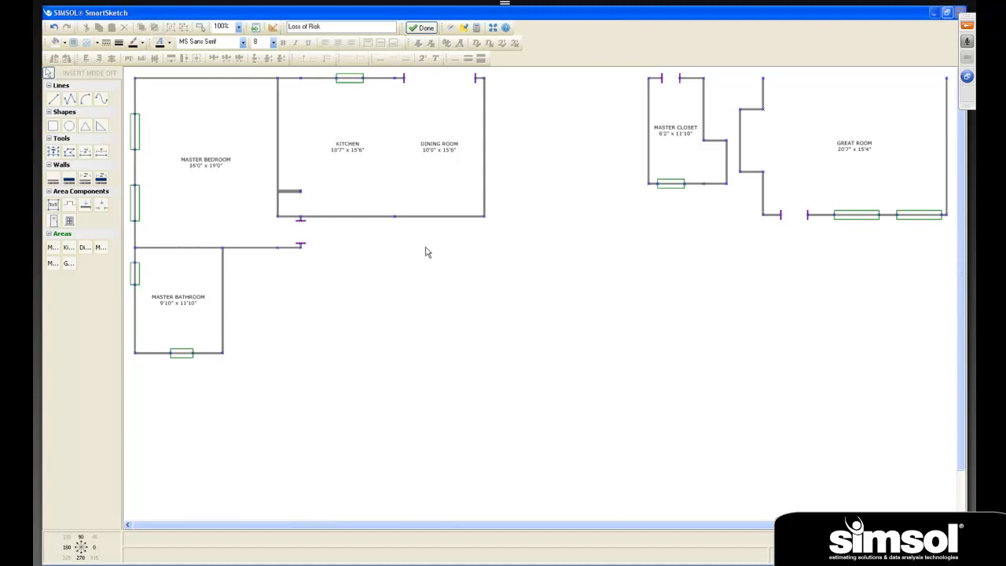
click(176, 297)
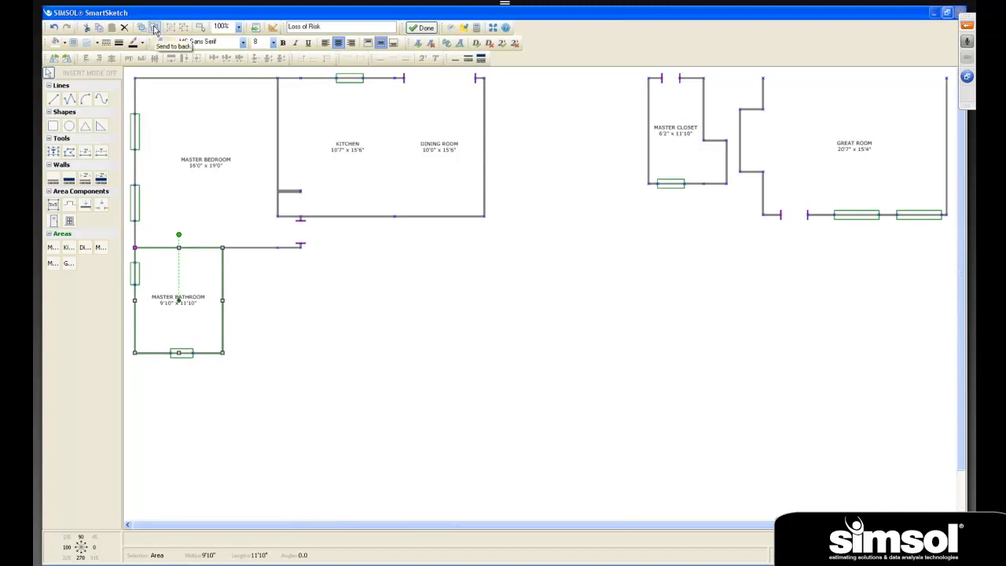
click(155, 28)
click(376, 283)
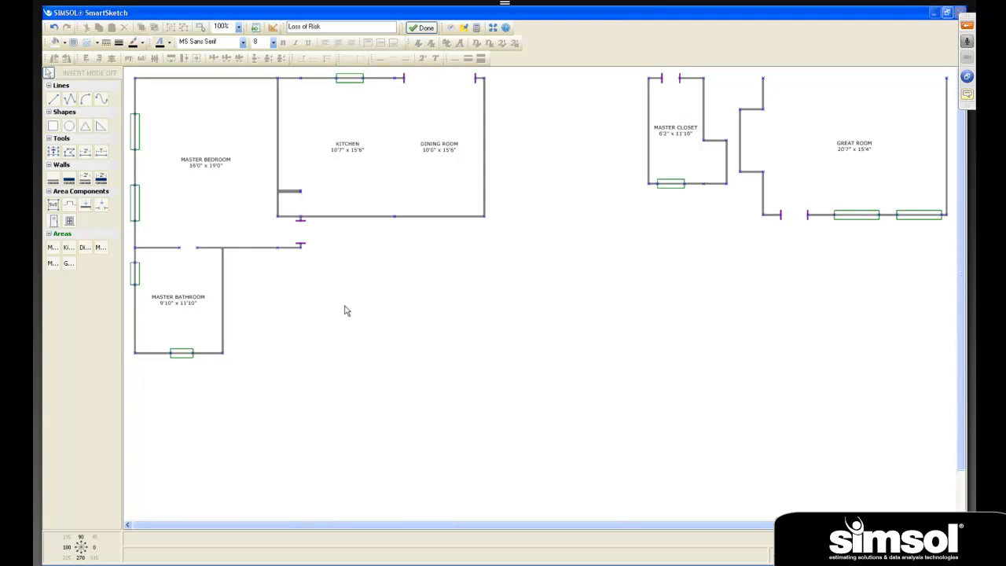
- Snap the Master Closet to the Master Bathroom's upper-right corner and the Great Room's upper-left wall end to the Master Bedroom's lower-right corner
click(677, 113)
drag(650, 81, 223, 251)
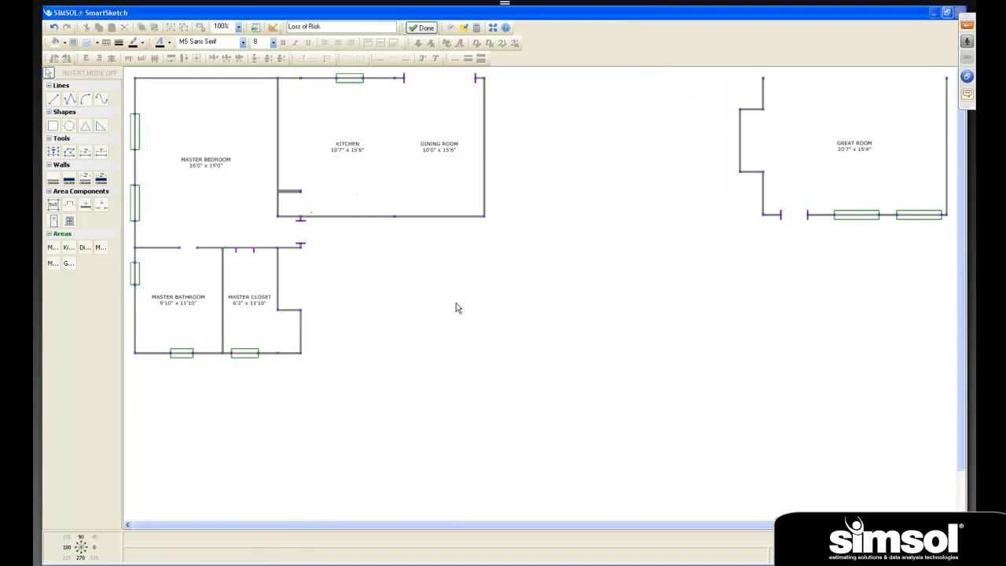
click(842, 148)
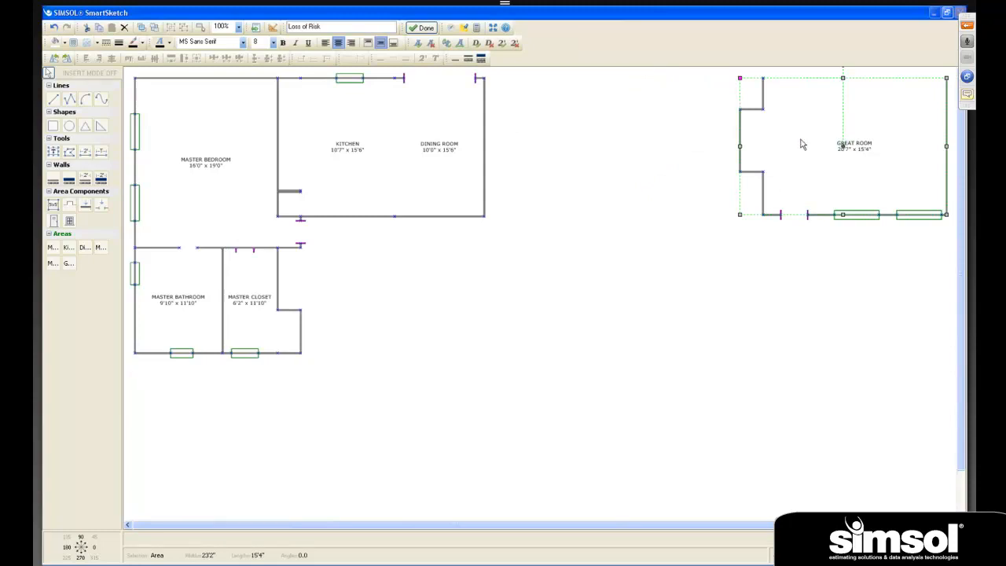
click(741, 82)
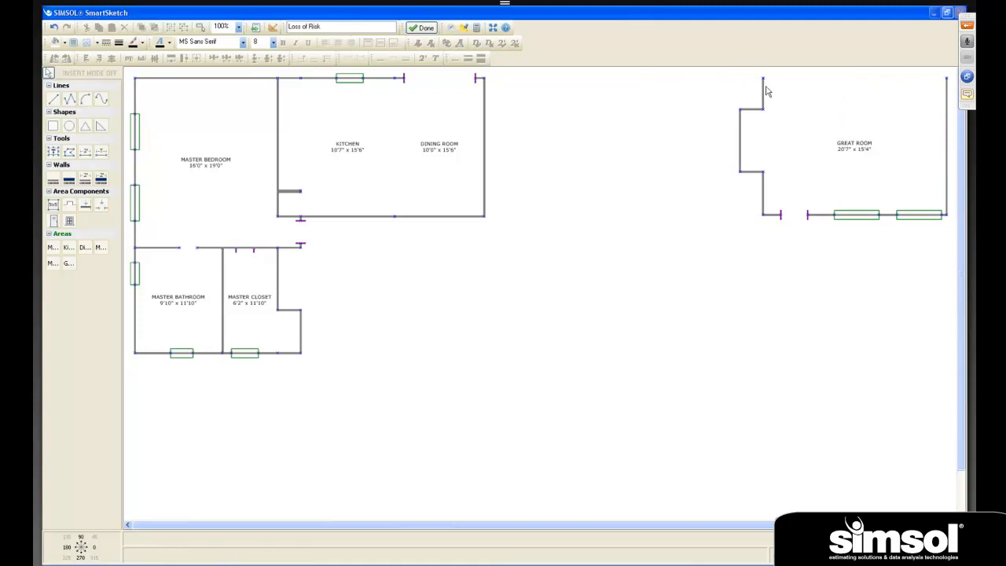
drag(763, 79, 302, 246)
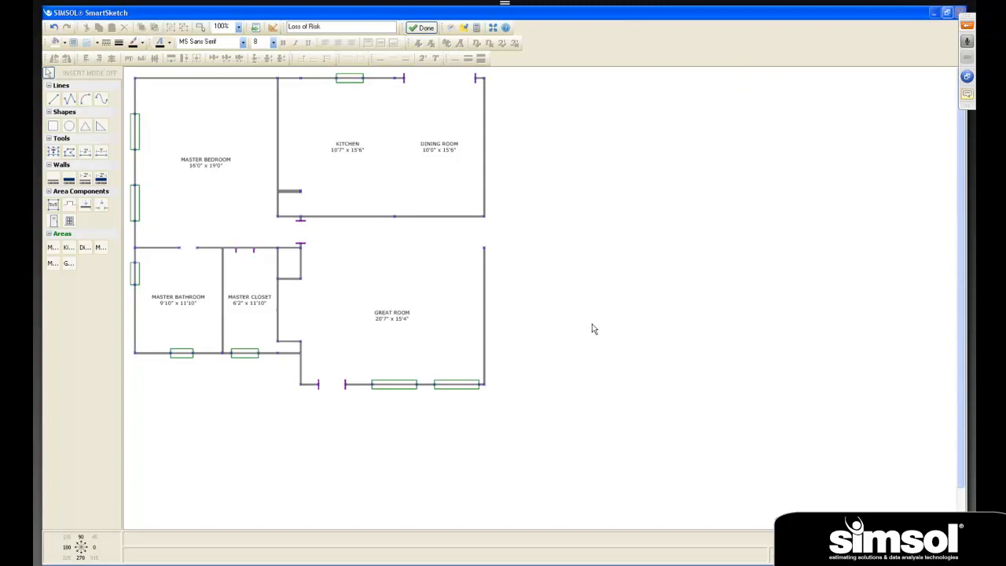
- Send the Great Room to the back, behind the adjoining Master Closet
click(401, 306)
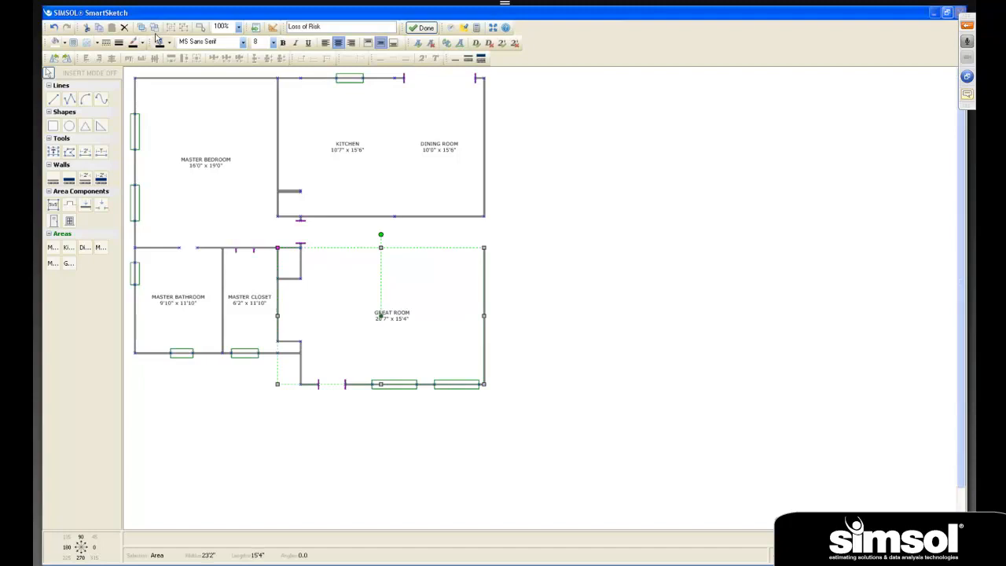
click(155, 28)
click(727, 433)
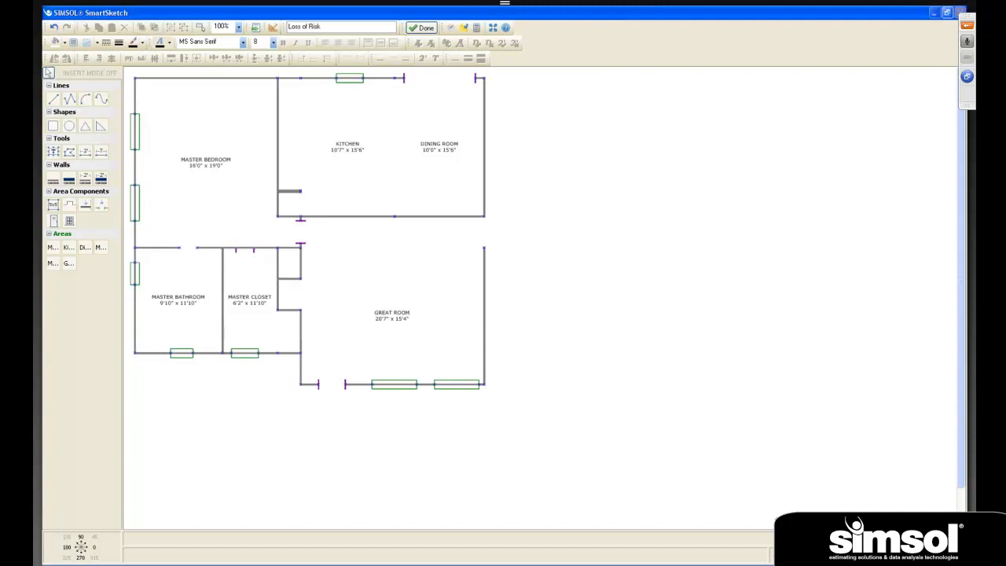
scroll(864, 440, up, 2)
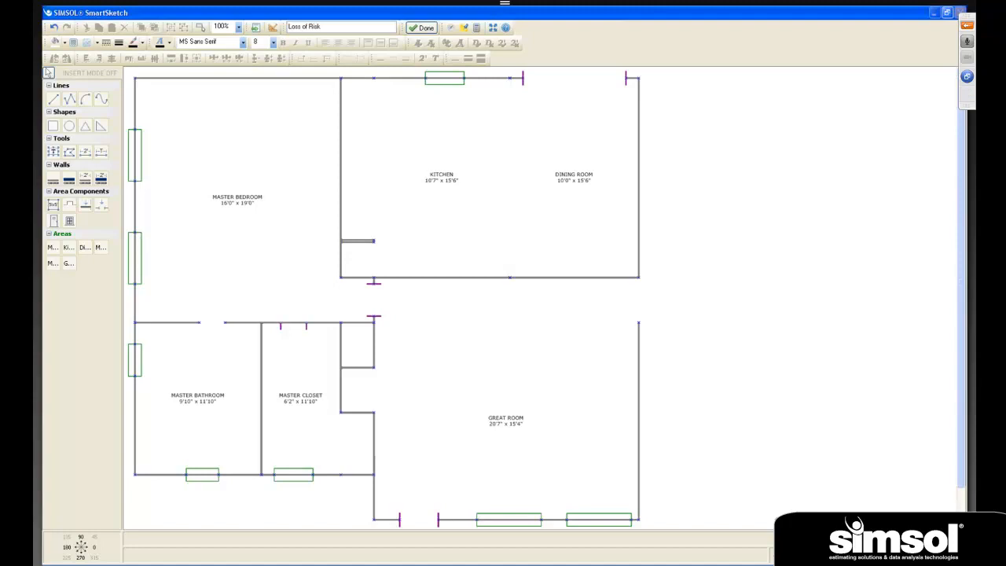
- Select all six rooms together and move the whole floor plan toward the middle of the page
scroll(541, 297, down, 1)
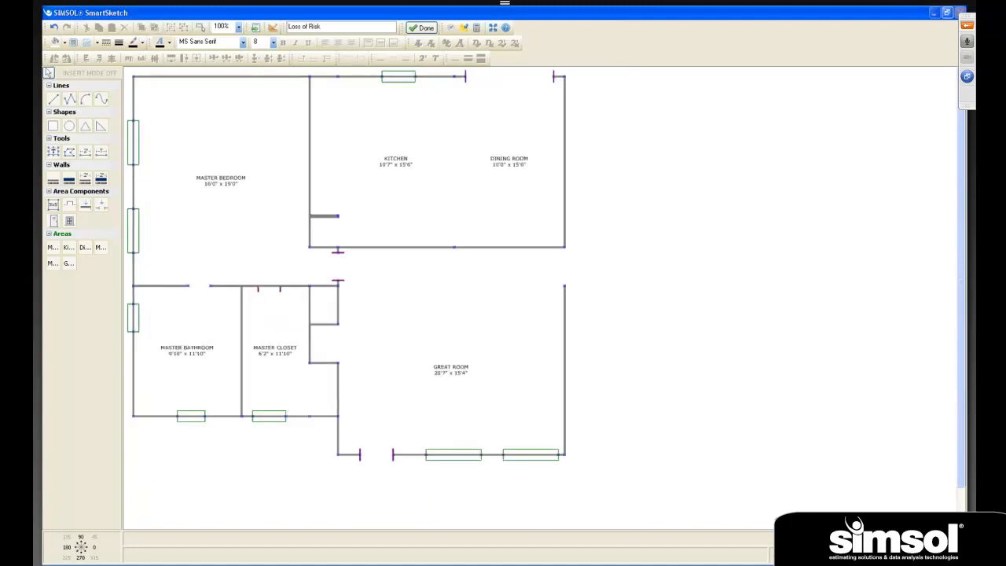
scroll(540, 297, down, 1)
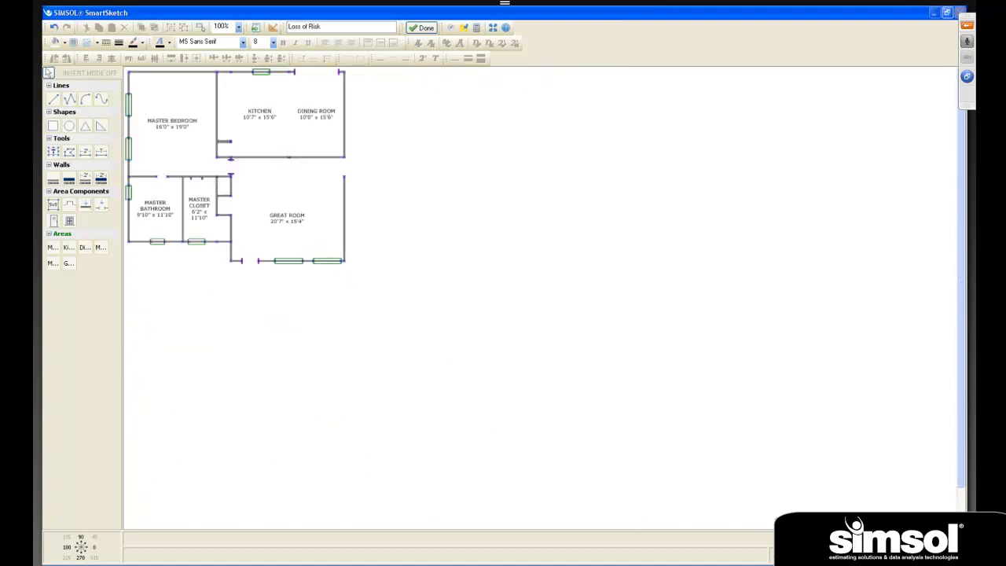
scroll(541, 297, up, 2)
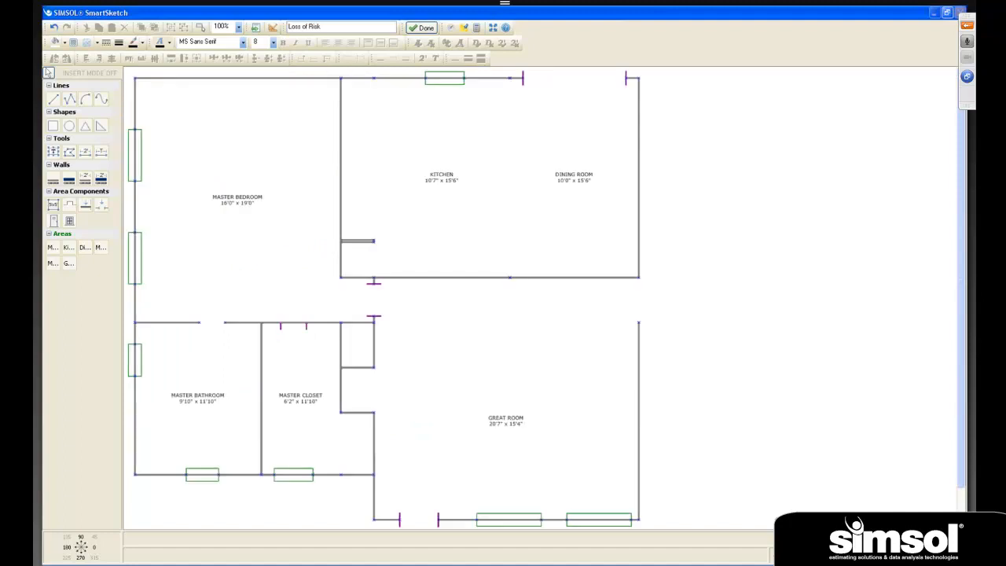
scroll(384, 298, down, 1)
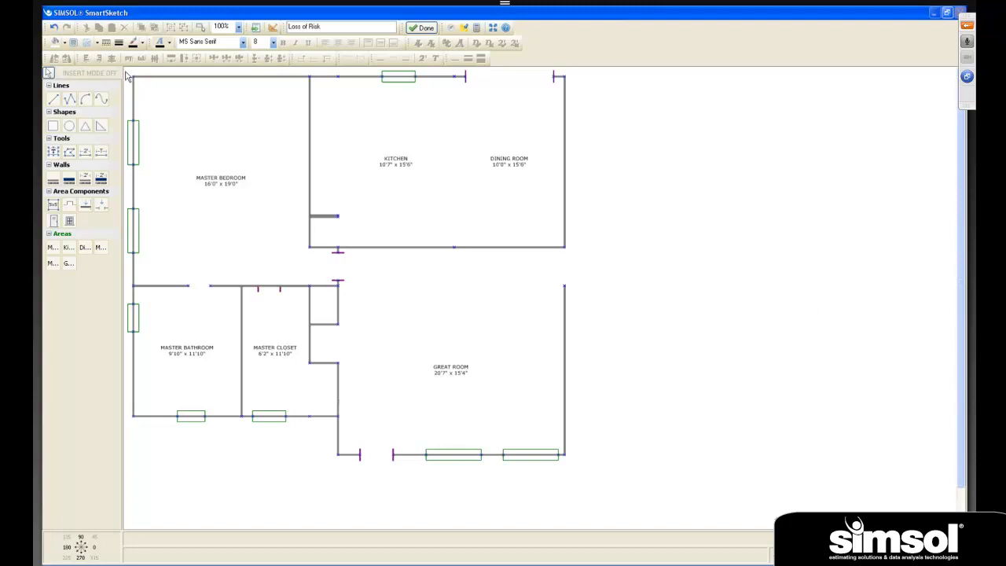
drag(126, 77, 599, 487)
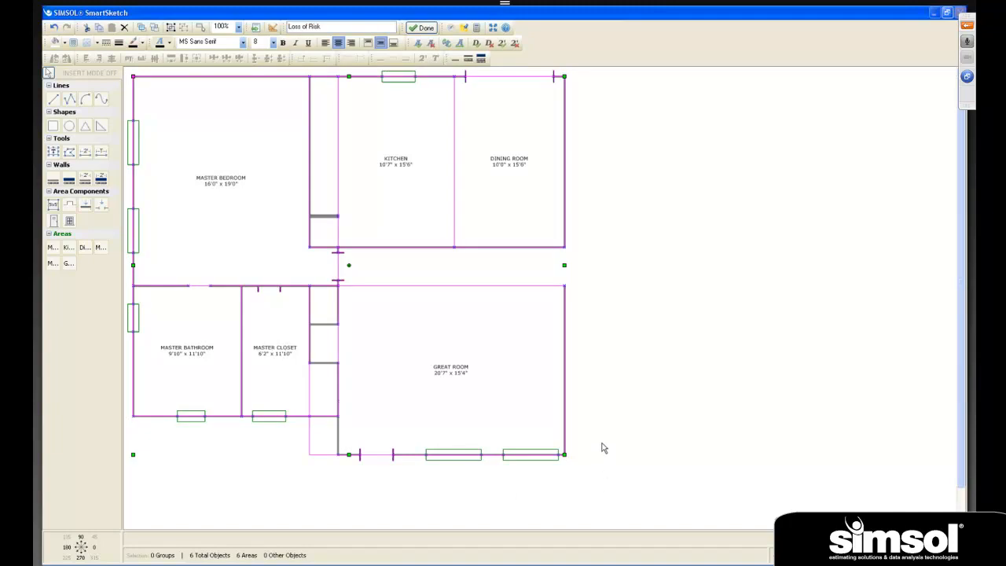
drag(444, 339, 557, 381)
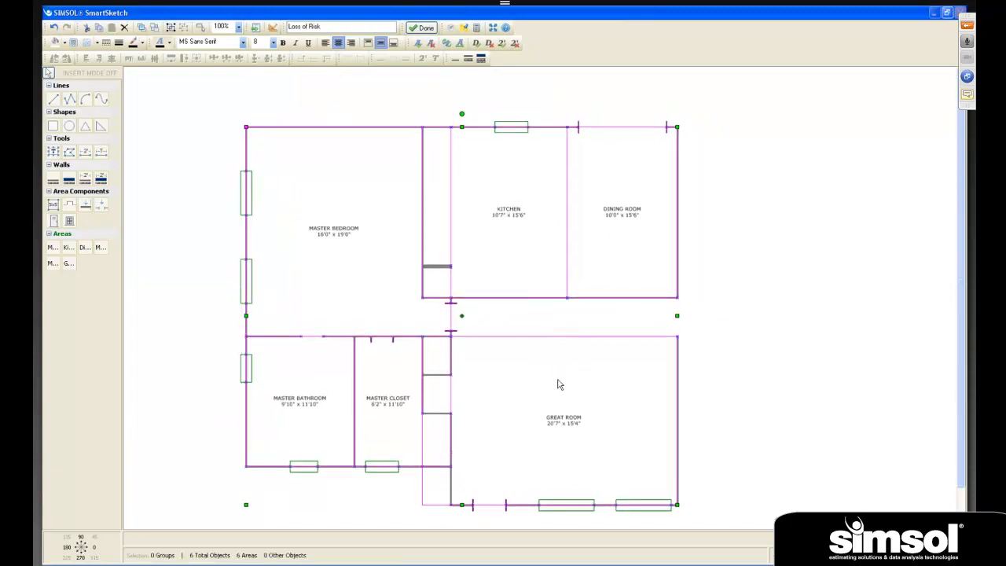
click(752, 397)
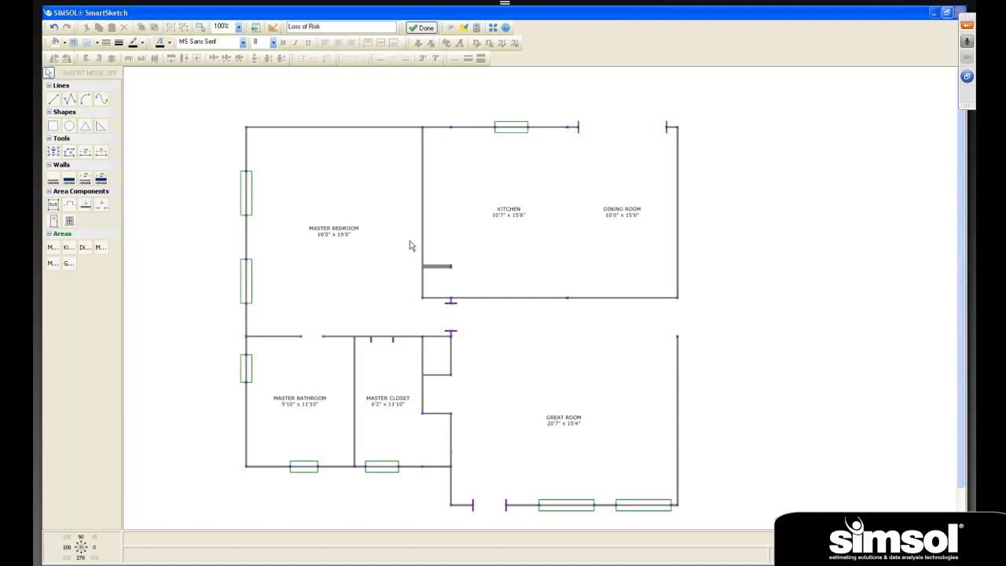
- Draw an interior wall closing the gap between the Dining Room's lower-right corner and the Great Room's upper-right wall end
click(52, 181)
click(678, 298)
click(682, 343)
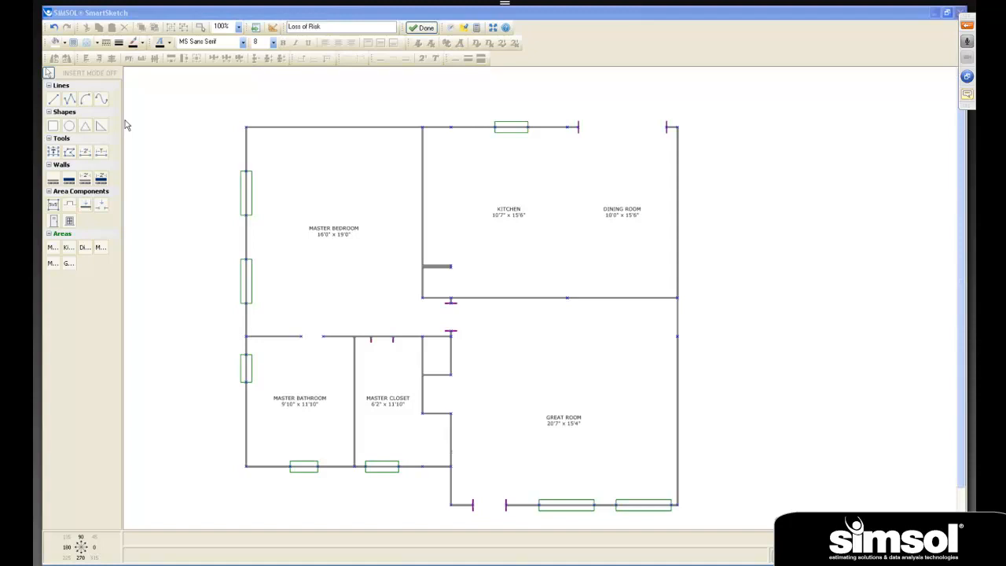
- With insert mode on, draw dimensioned exterior walls 16'0" across the Master Bedroom's top and 14'2" to the Dining Room opening
click(91, 74)
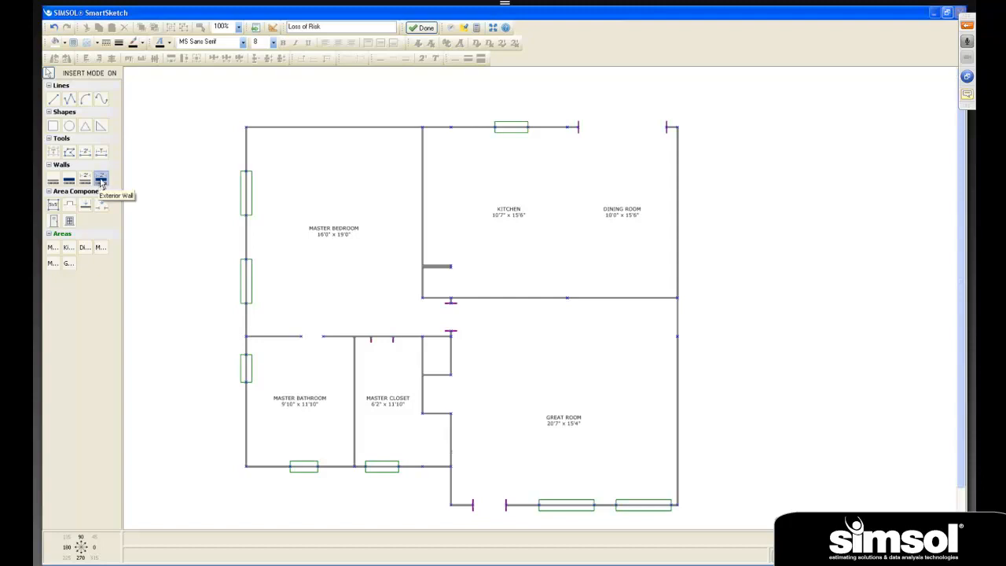
click(101, 181)
click(246, 132)
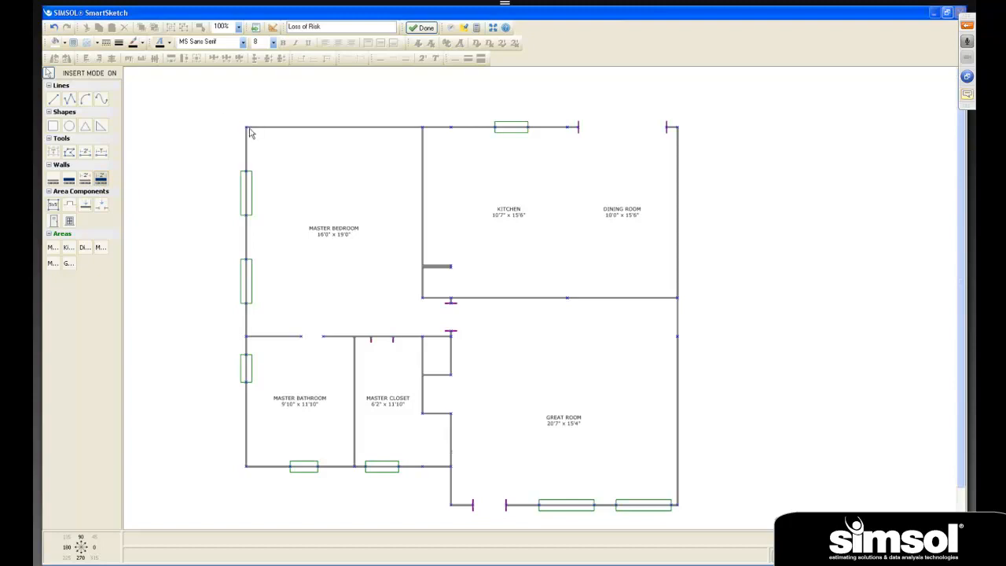
click(423, 132)
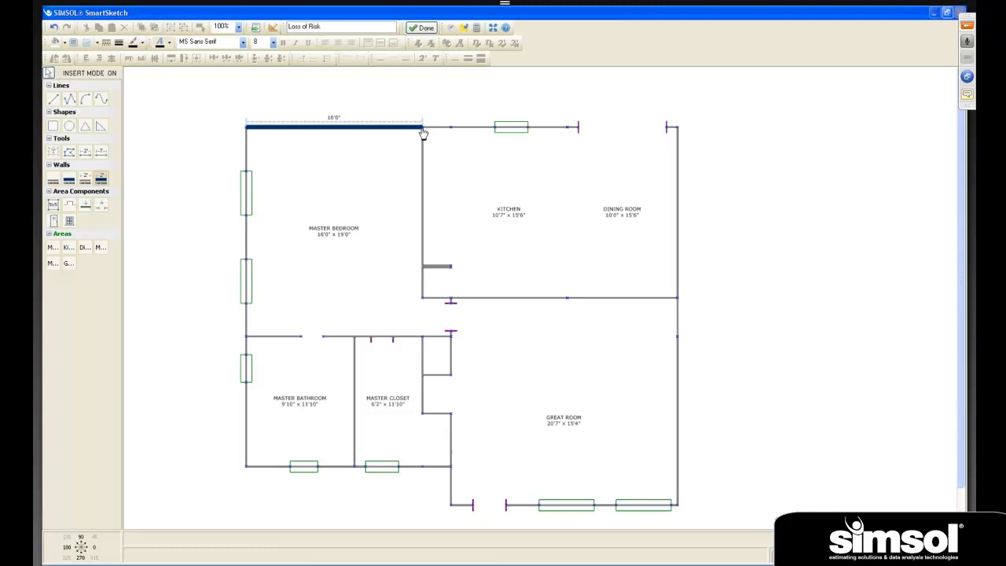
click(579, 131)
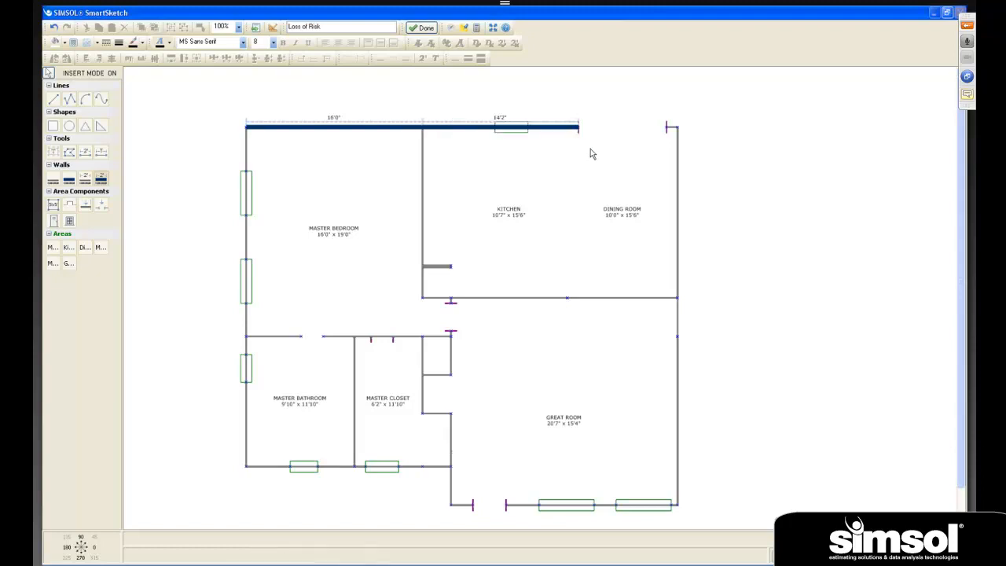
- Add dimensioned exterior walls from the Dining Room opening: 1'0" to the corner, 34'4" down the right side, and 15'7" to the Great Room door
click(666, 126)
click(677, 130)
click(677, 507)
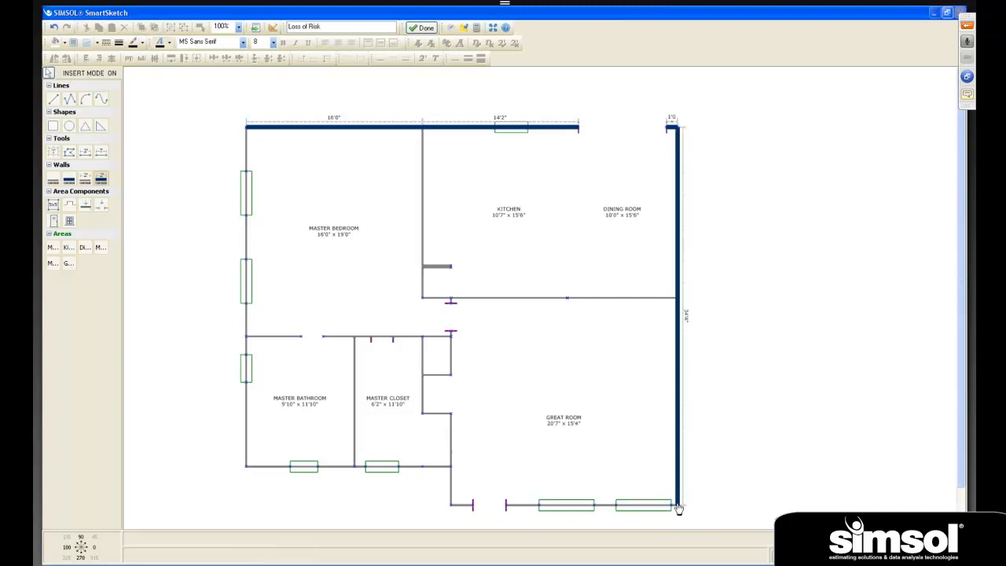
click(507, 507)
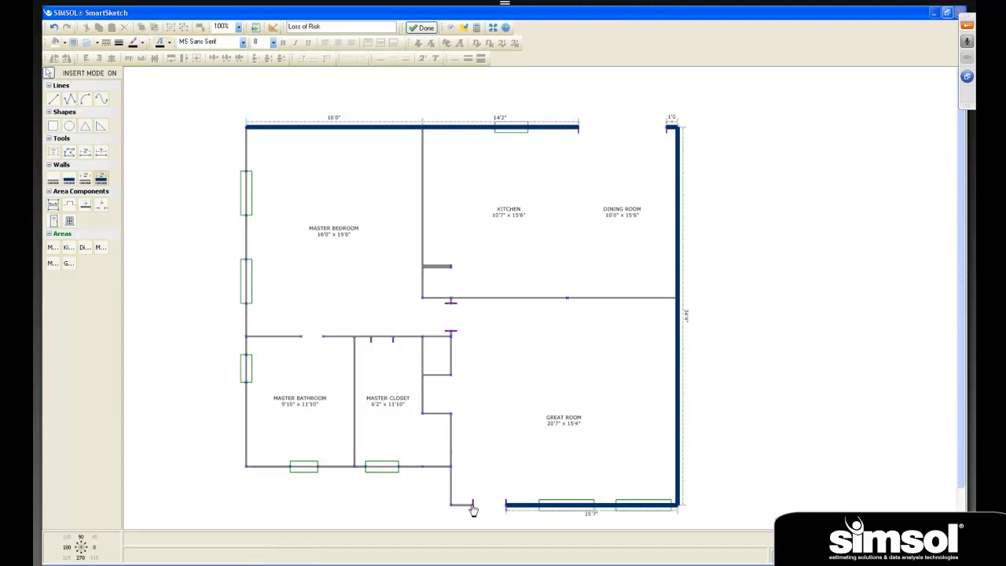
- Complete the dimensioned exterior walls from the Great Room door back to the Master Bedroom's upper-left corner: 2'0", 3'6", 18'7" and 30'10"
click(472, 507)
click(451, 509)
click(451, 469)
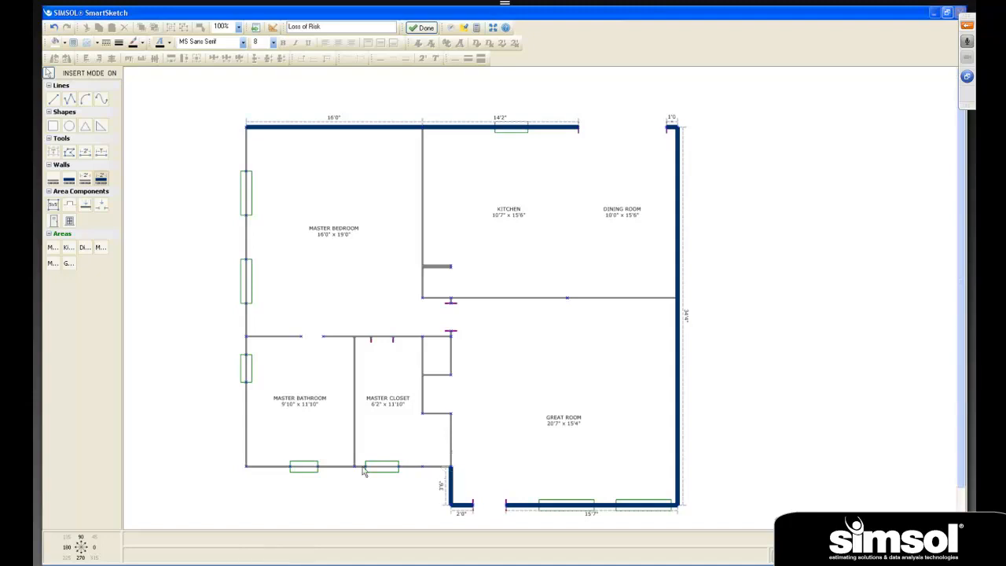
click(246, 469)
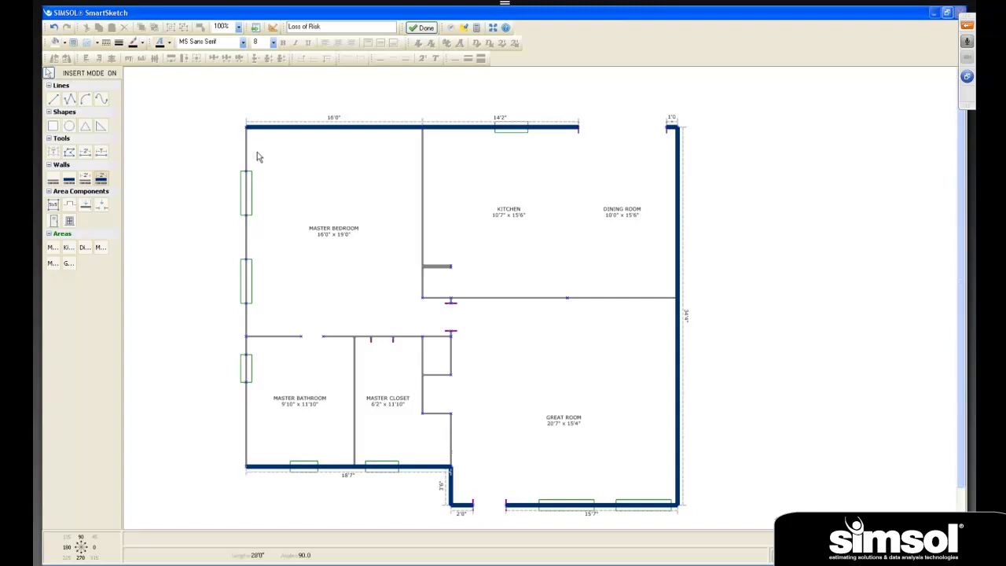
click(246, 128)
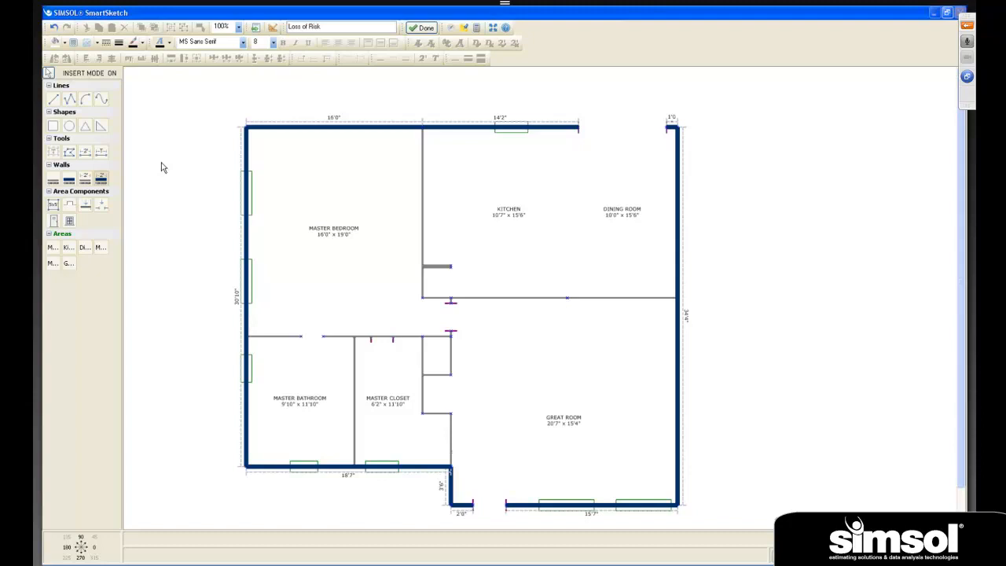
- Add dimension lines across the Dining Room's top wall opening and the Great Room's bottom door opening
click(87, 154)
click(580, 130)
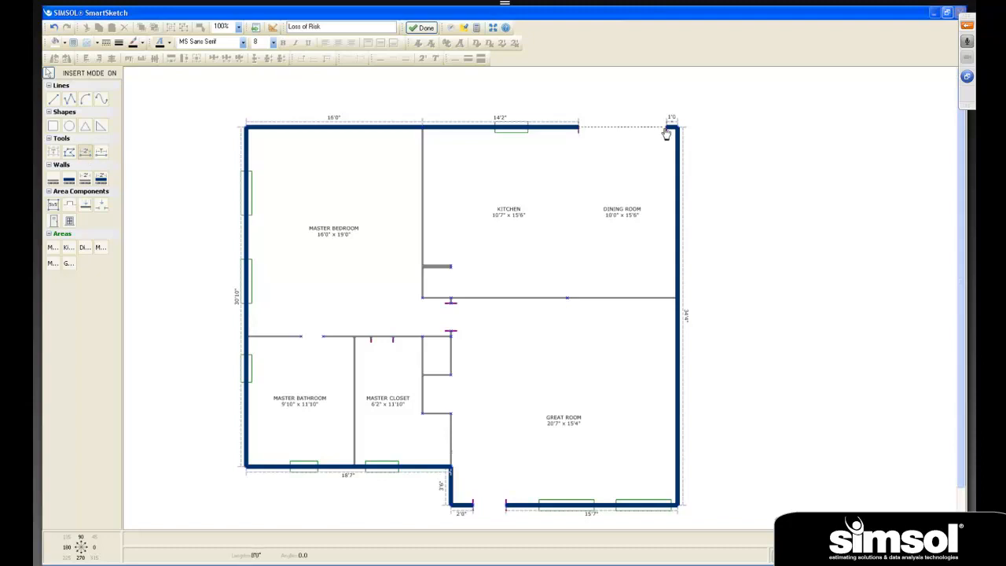
click(665, 130)
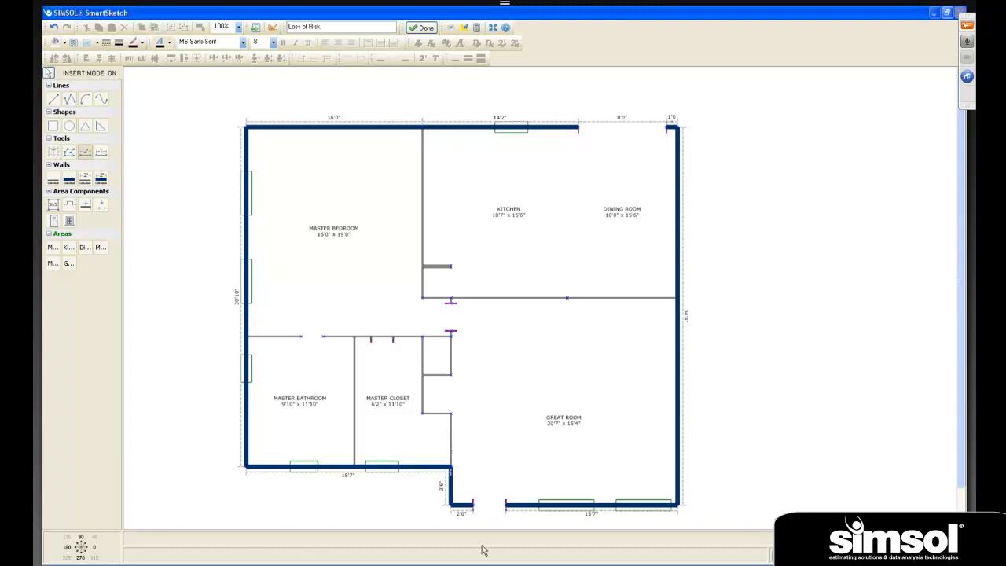
click(505, 505)
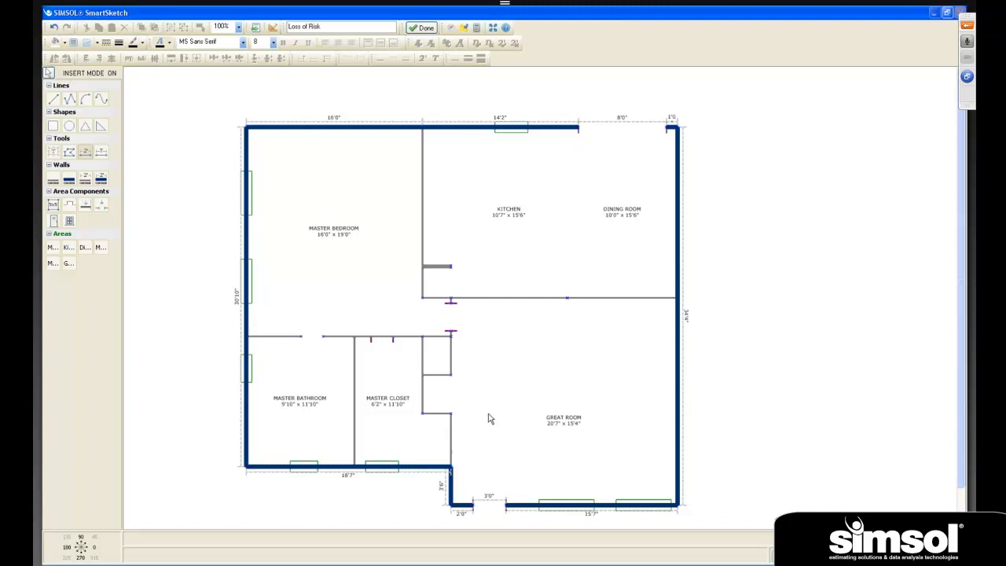
- Start a Free Area component for the floor plan
click(54, 206)
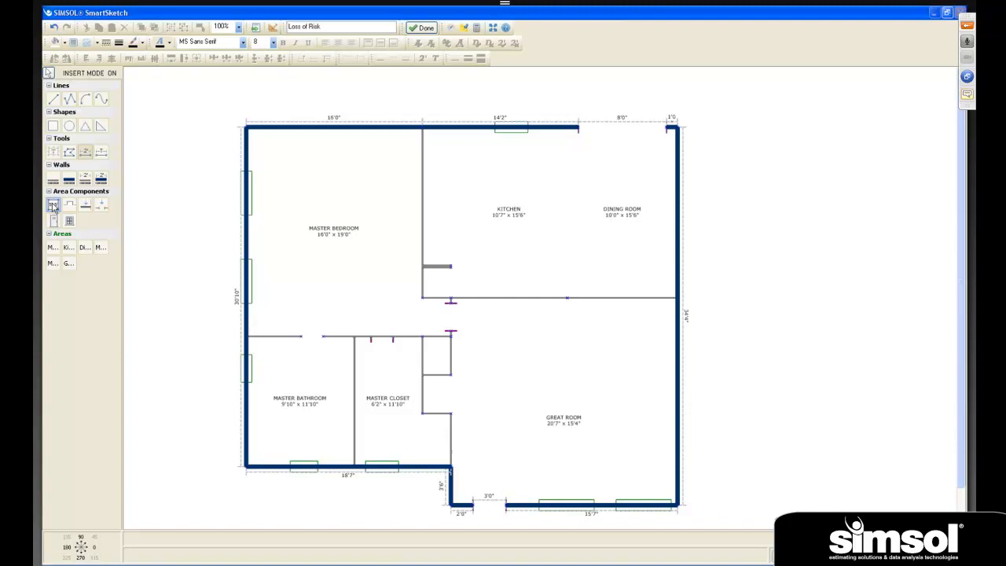
- Draw a Free Area about 18'7" by 21'8" against the house's right exterior wall and turn insert mode off
click(53, 206)
mouse_move(681, 128)
mouse_down()
mouse_move(857, 288)
mouse_move(913, 473)
mouse_up()
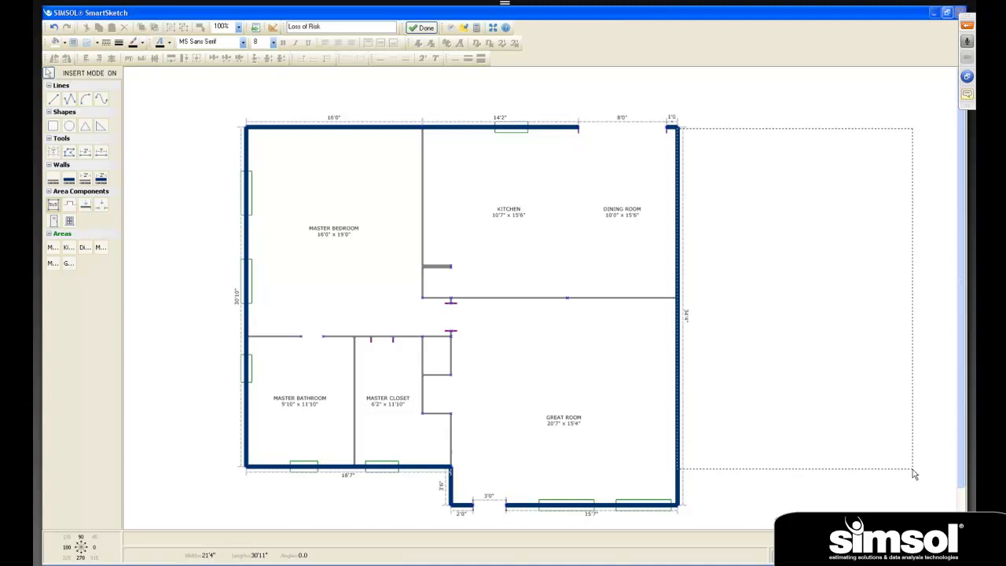
drag(896, 411, 882, 367)
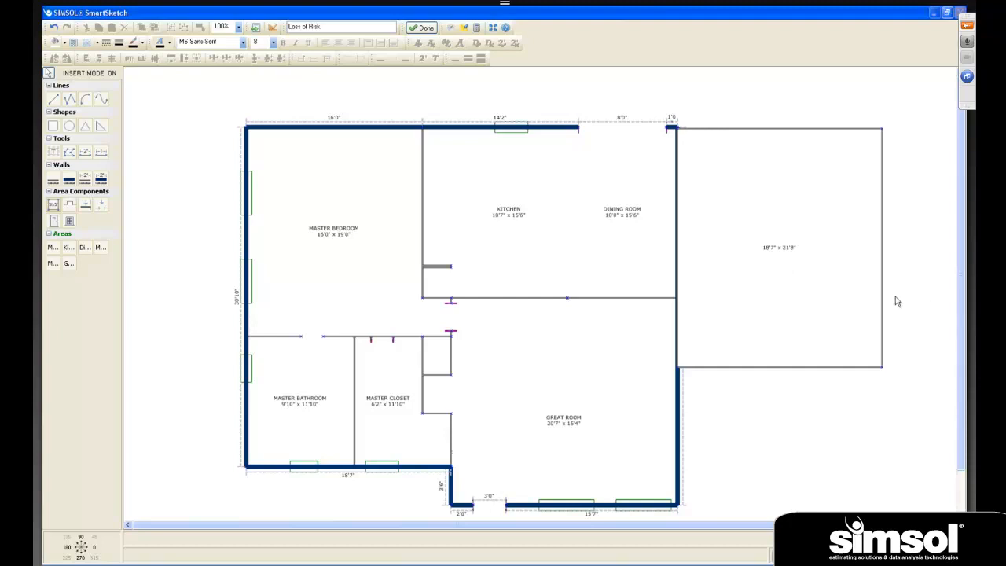
click(92, 74)
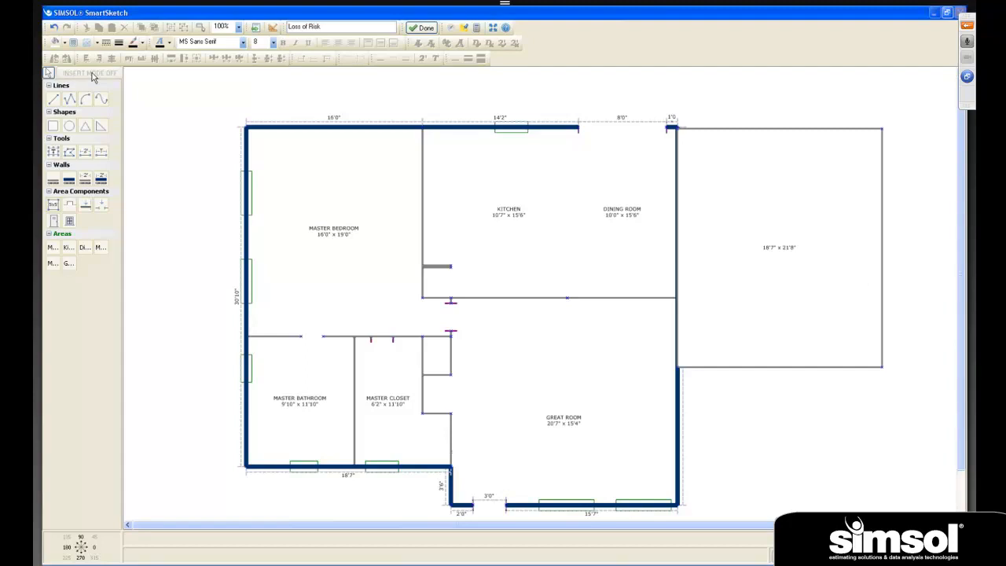
click(48, 73)
- Resize the new free area to 20'0" by 20'0" and move it partway down the house's right exterior wall
click(780, 276)
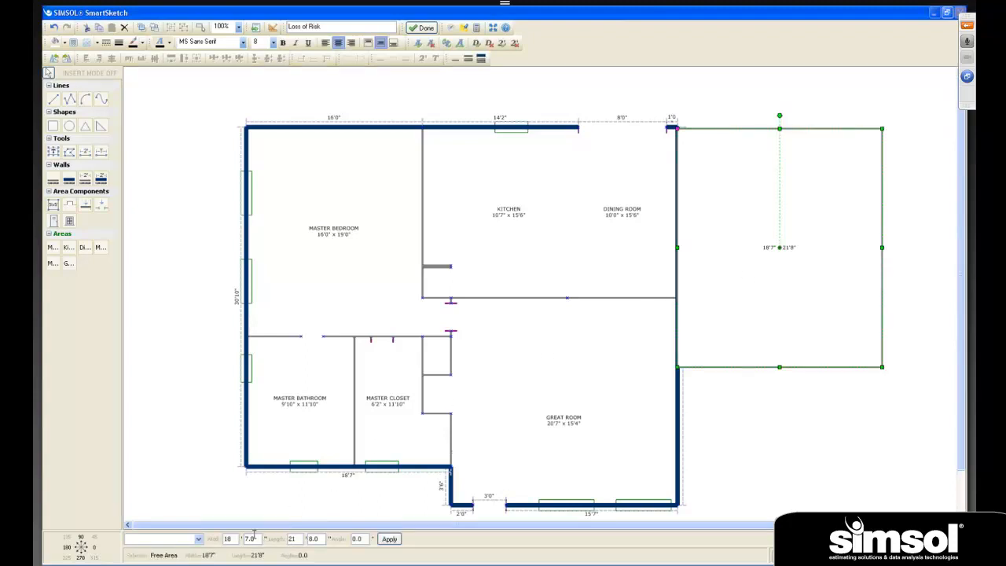
double_click(228, 539)
text(20)
double_click(250, 539)
text(0)
key(Tab)
text(20)
key(Tab)
text(0)
key(Tab)
click(390, 539)
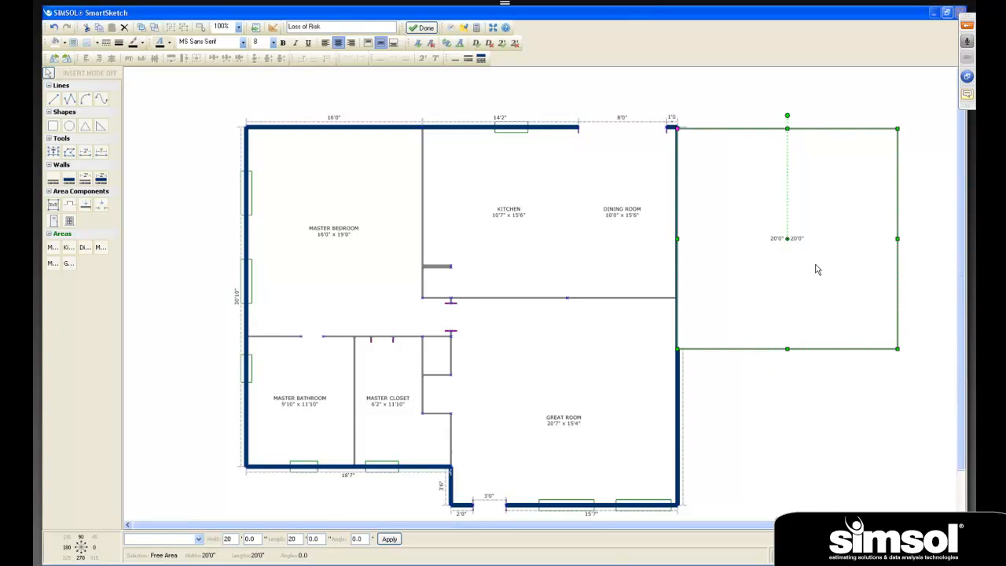
drag(816, 269, 816, 326)
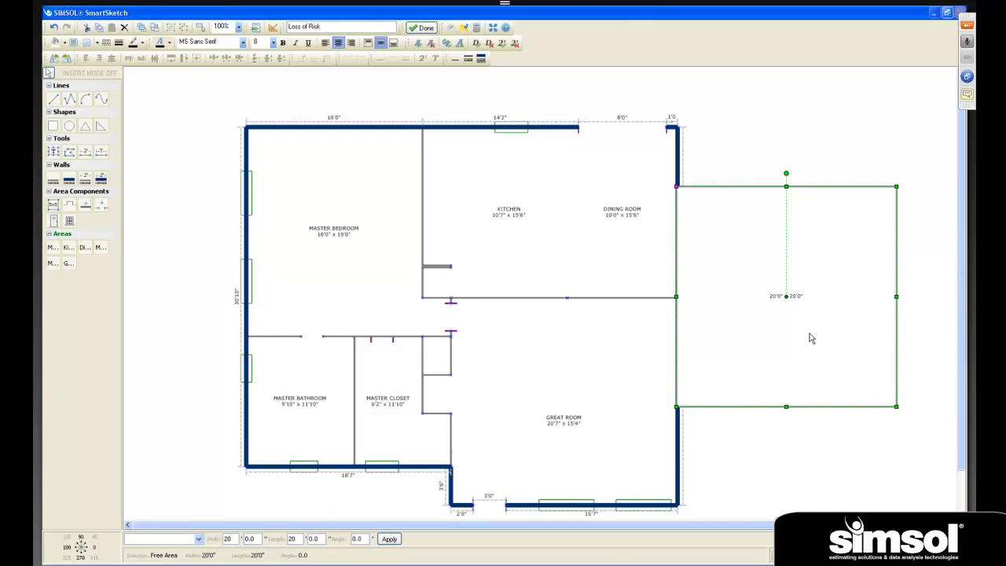
click(817, 451)
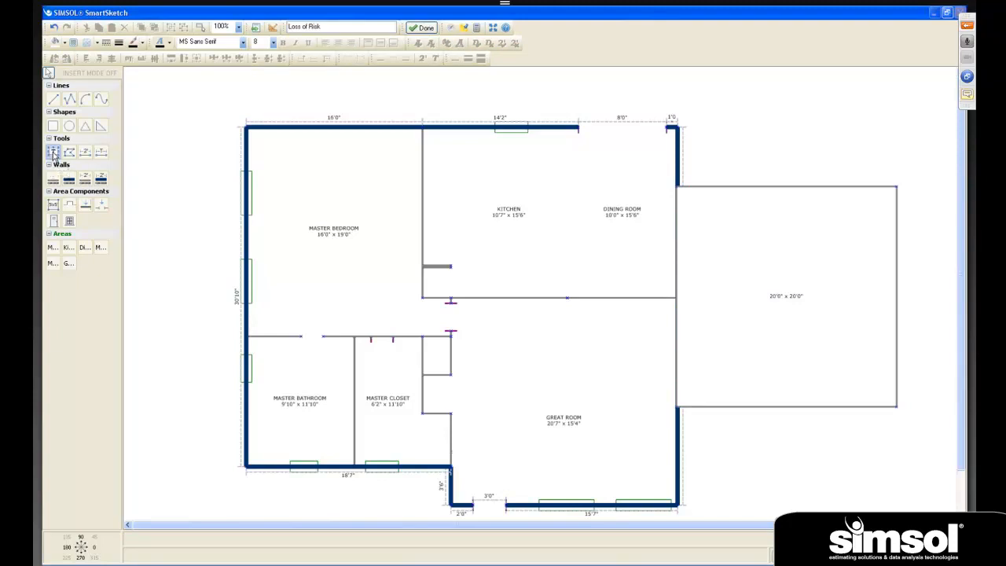
- Add the text label "Garage" in font size 10 above the free area's dimensions
click(54, 153)
click(764, 265)
drag(766, 273, 809, 280)
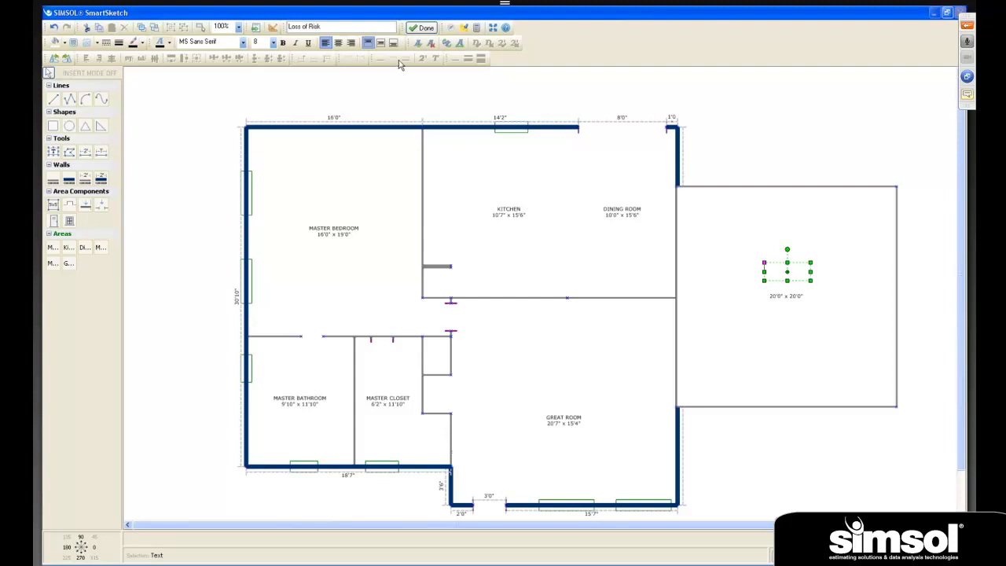
click(272, 44)
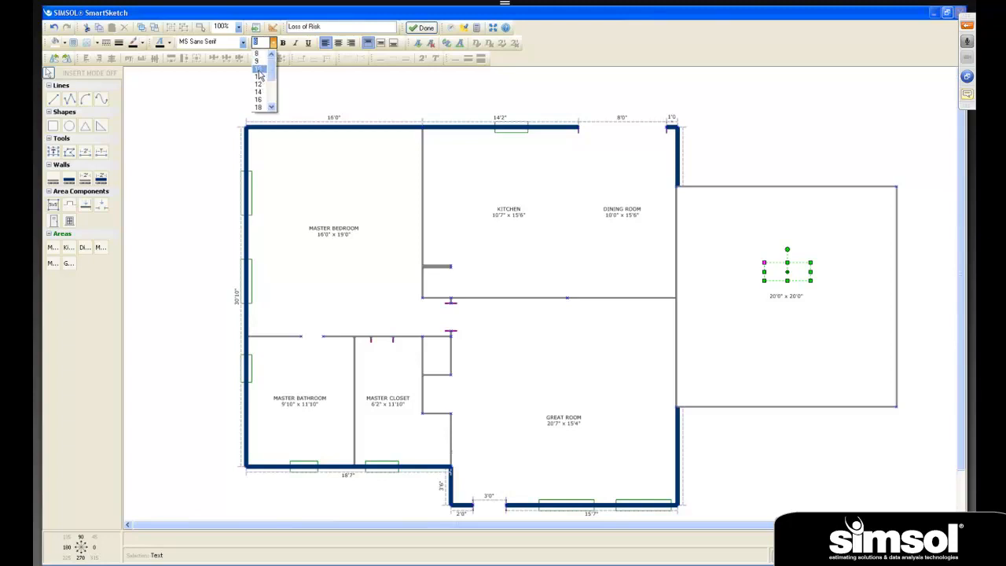
click(259, 75)
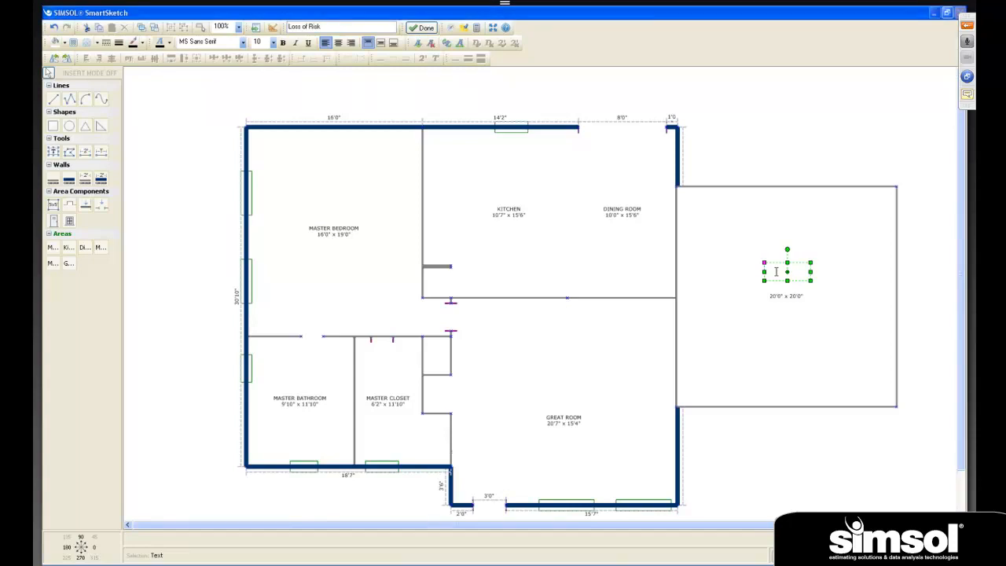
text(Garage)
click(804, 325)
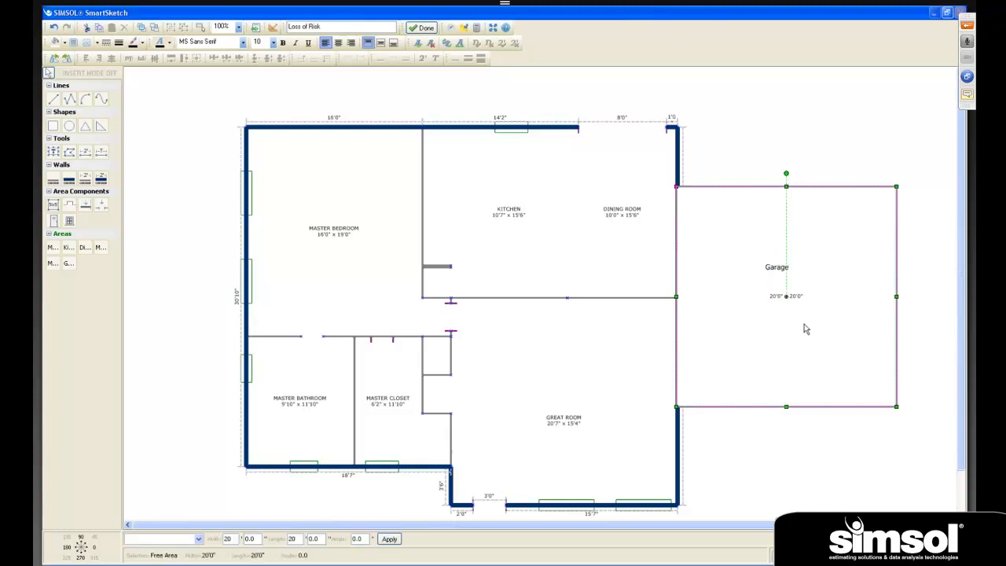
- Move the Garage label down so it sits just above the area's dimension text
click(774, 269)
drag(774, 269, 810, 302)
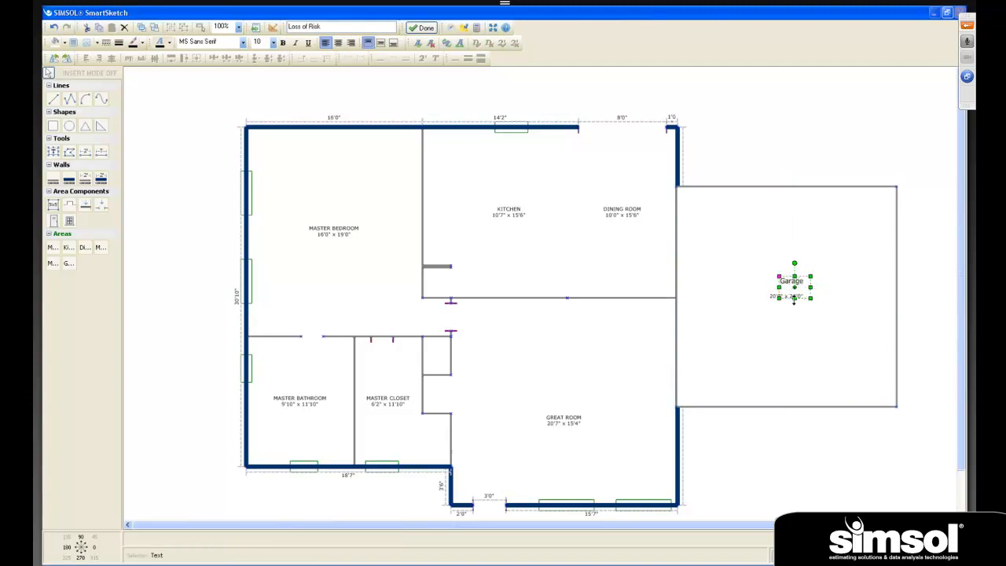
click(818, 316)
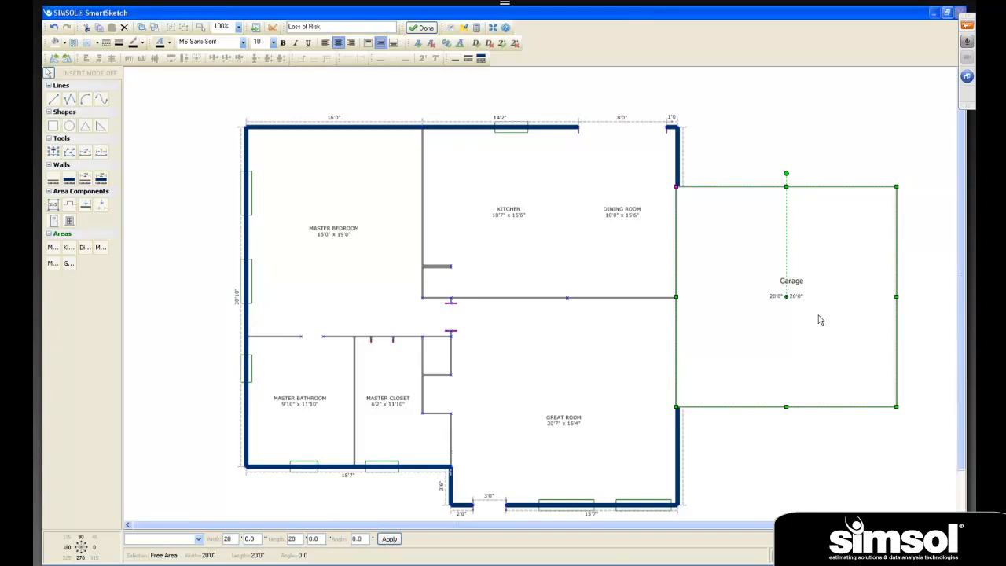
- Place a door on the Garage's right wall and rotate it to 270 degrees so it lies along the wall
click(54, 223)
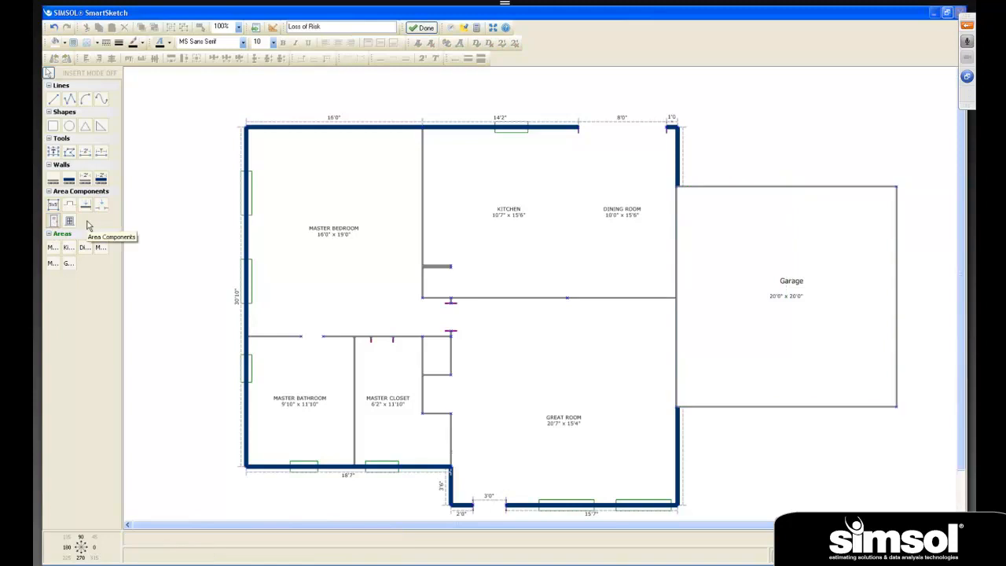
click(896, 275)
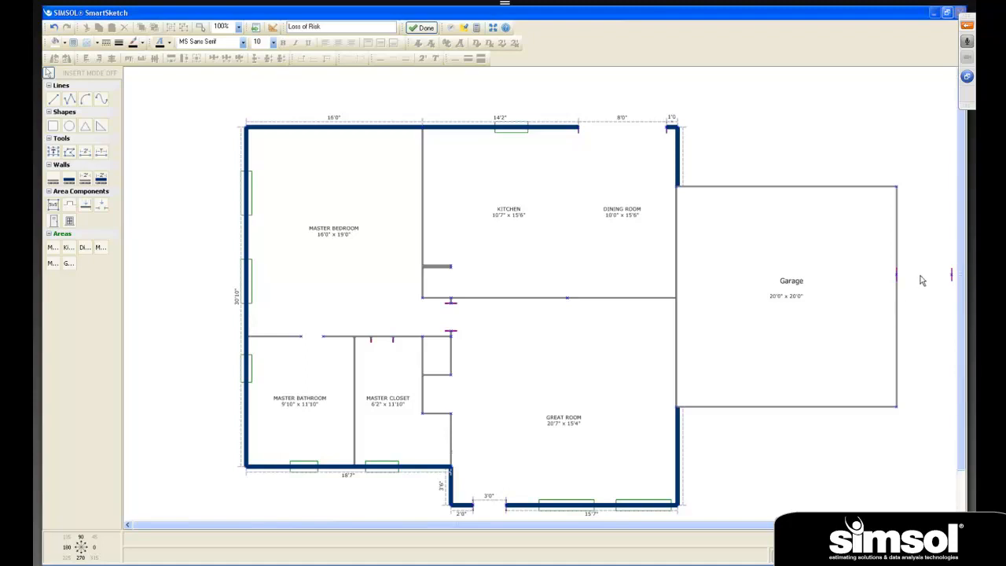
click(921, 280)
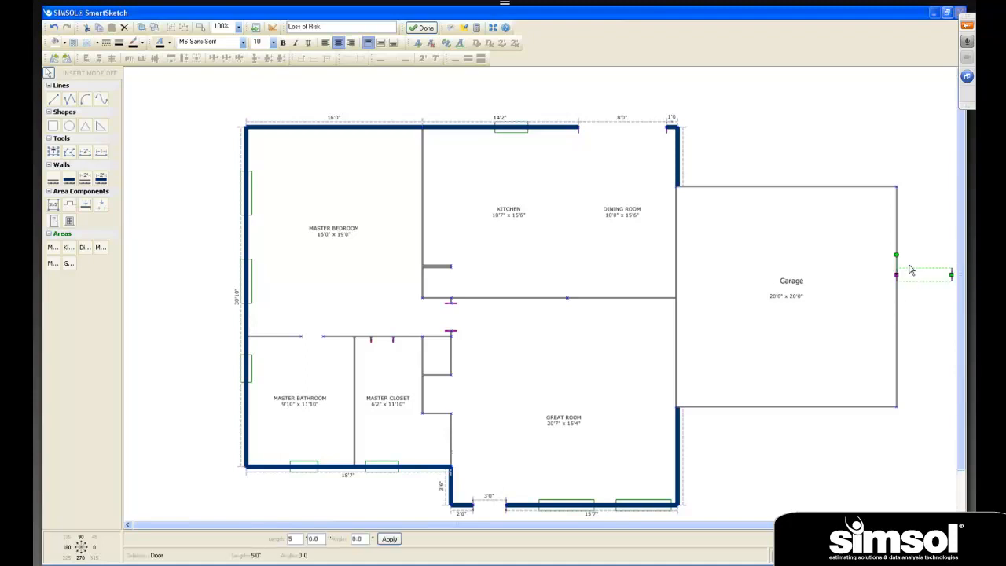
mouse_move(895, 259)
mouse_down()
mouse_move(869, 279)
mouse_move(889, 259)
mouse_move(938, 256)
mouse_move(931, 271)
mouse_move(941, 281)
mouse_move(898, 251)
mouse_up()
click(55, 59)
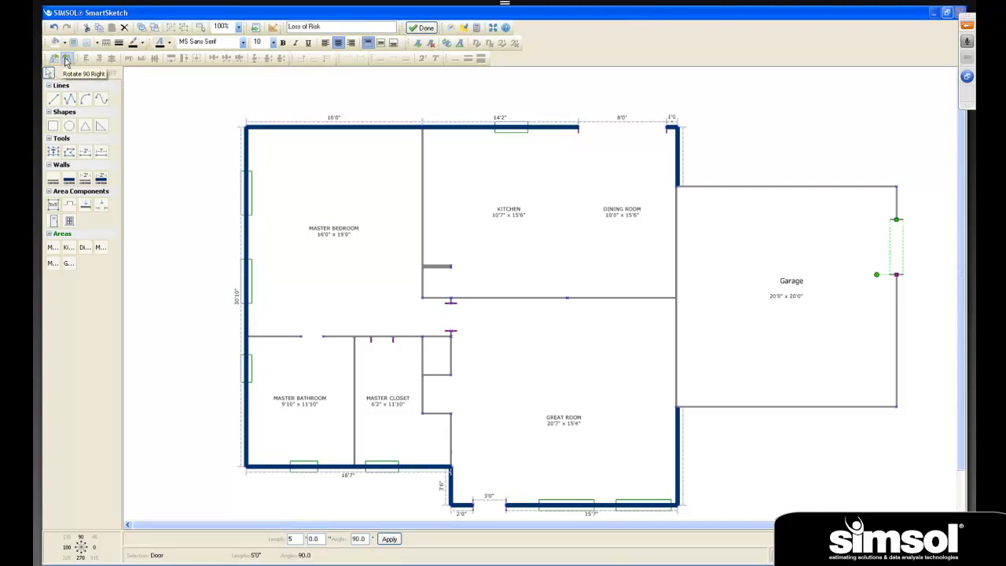
click(67, 59)
click(67, 59)
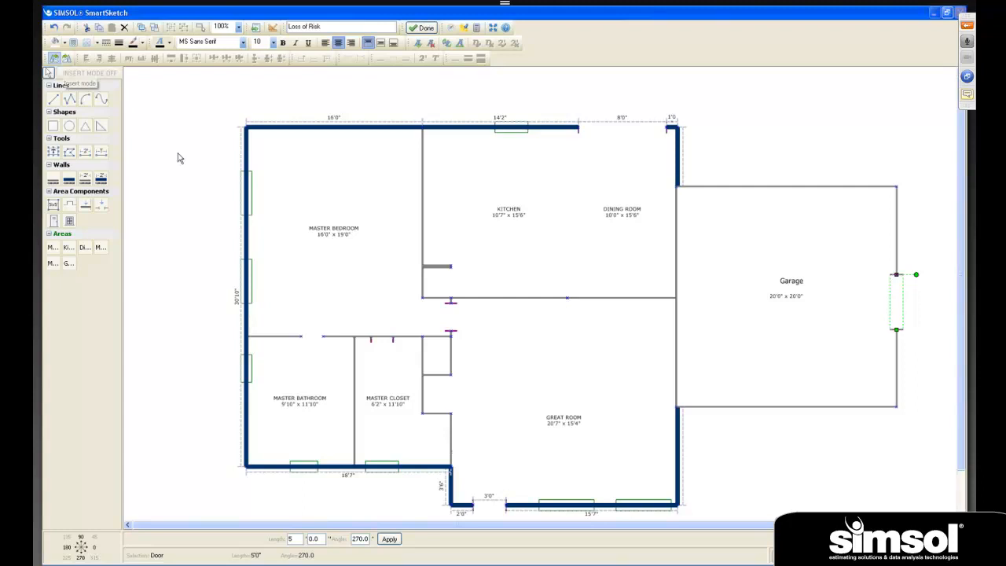
click(829, 395)
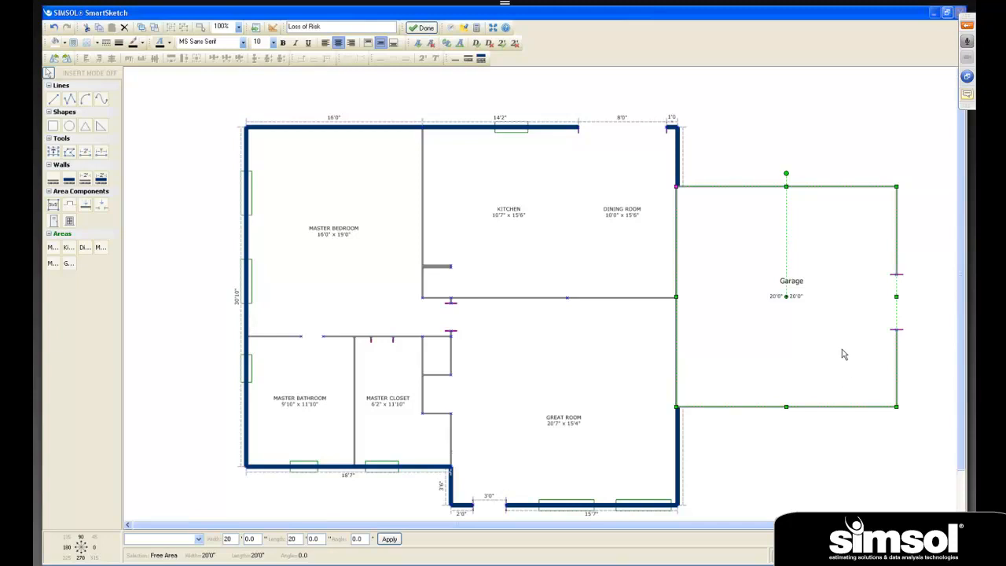
- Set the Garage door's length to 16'0" and move it up to center it on the right wall
click(896, 307)
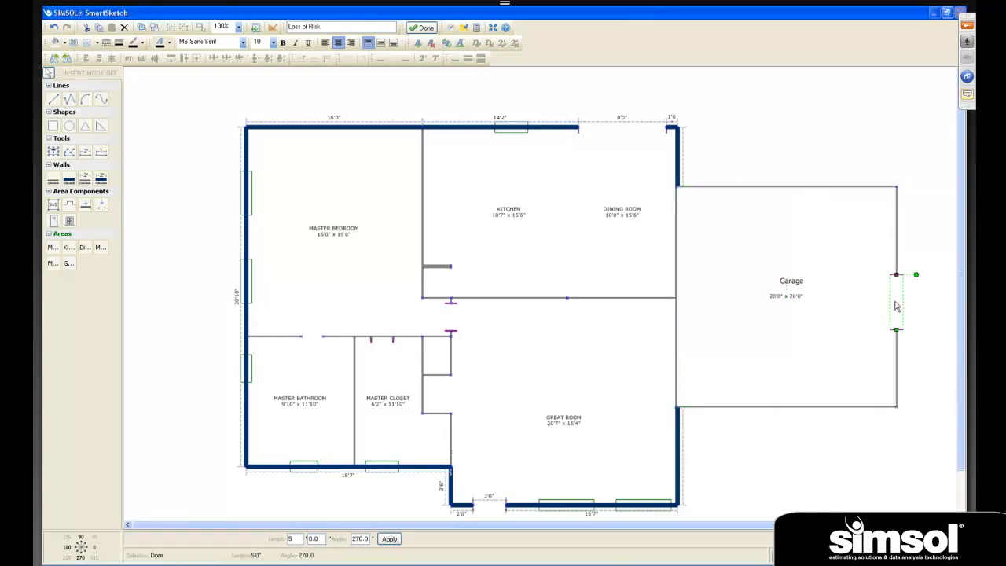
mouse_move(896, 307)
mouse_down()
mouse_move(898, 324)
mouse_move(899, 293)
mouse_move(898, 310)
mouse_up()
double_click(299, 539)
text(16)
click(389, 539)
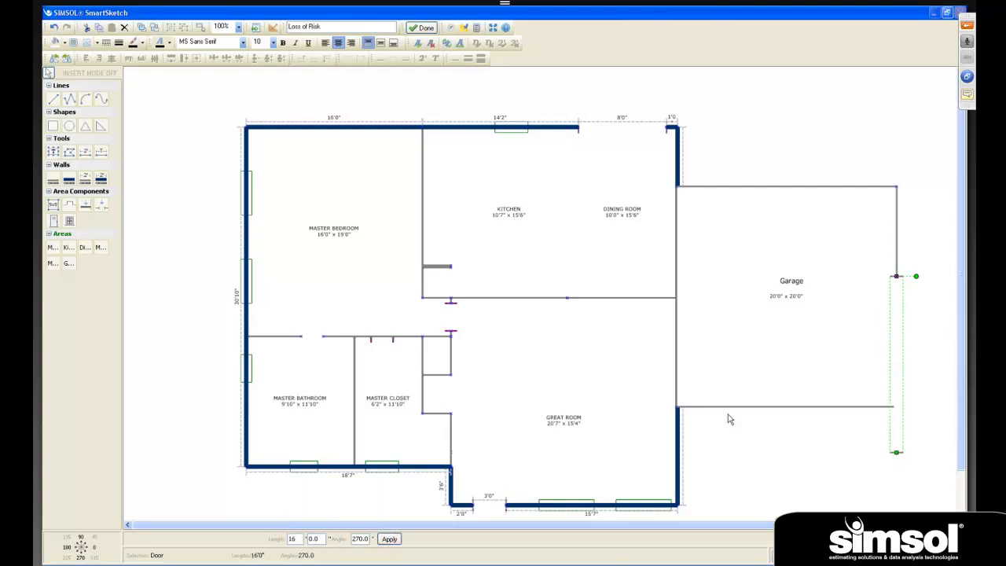
drag(902, 333, 900, 270)
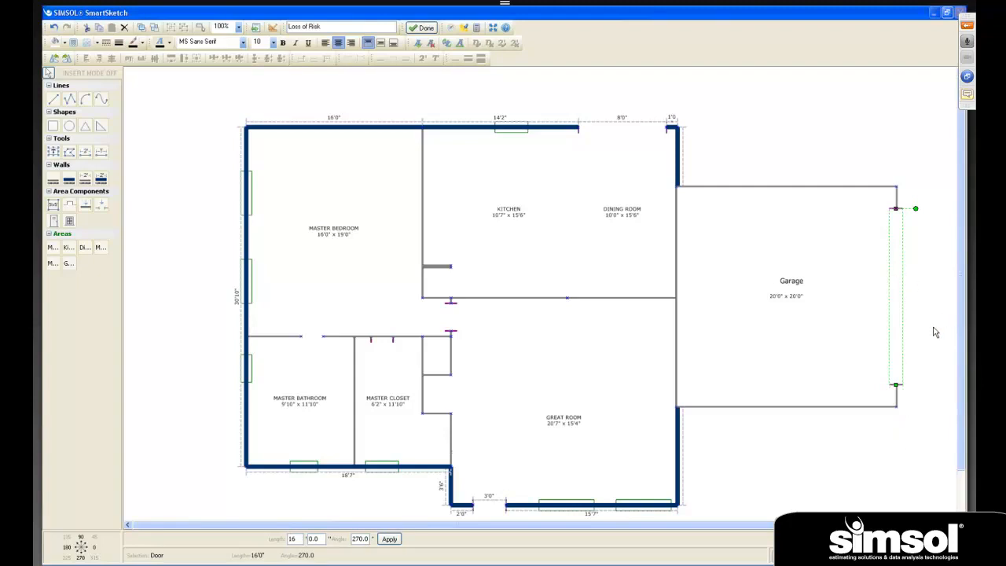
click(880, 476)
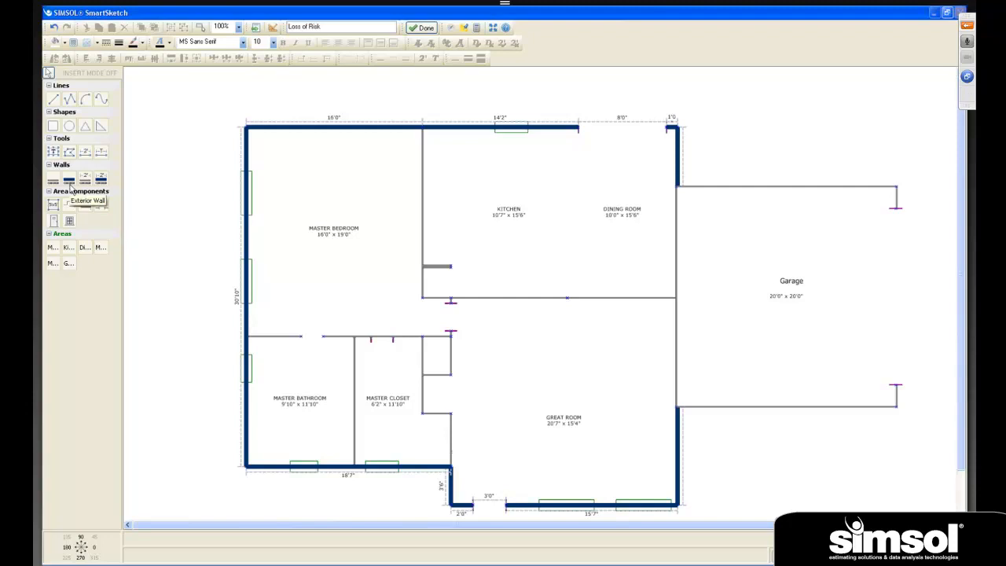
- Draw a wing wall about 0'5" by 3'6" up from the Great Room's bottom wall, beside the door opening
click(85, 207)
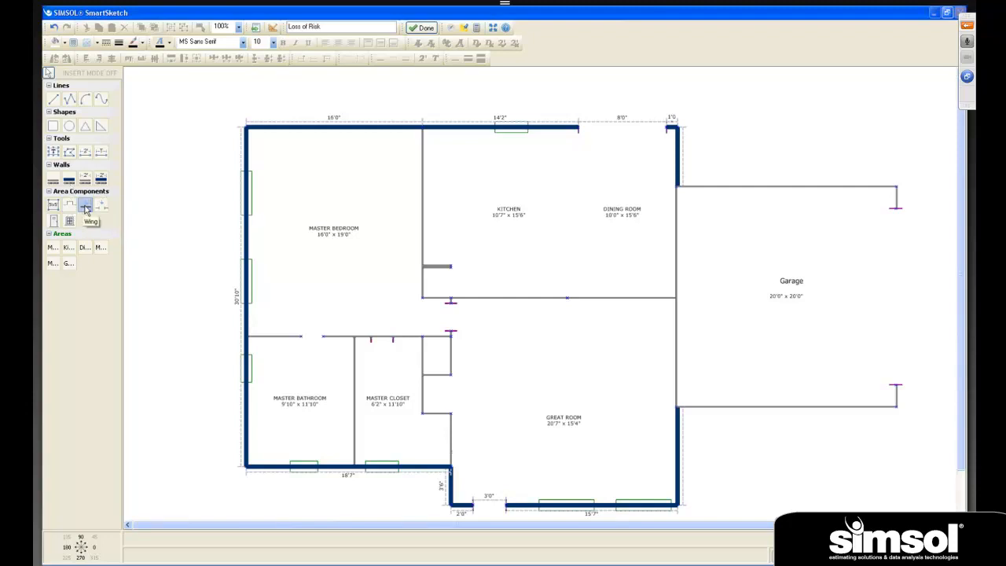
click(508, 506)
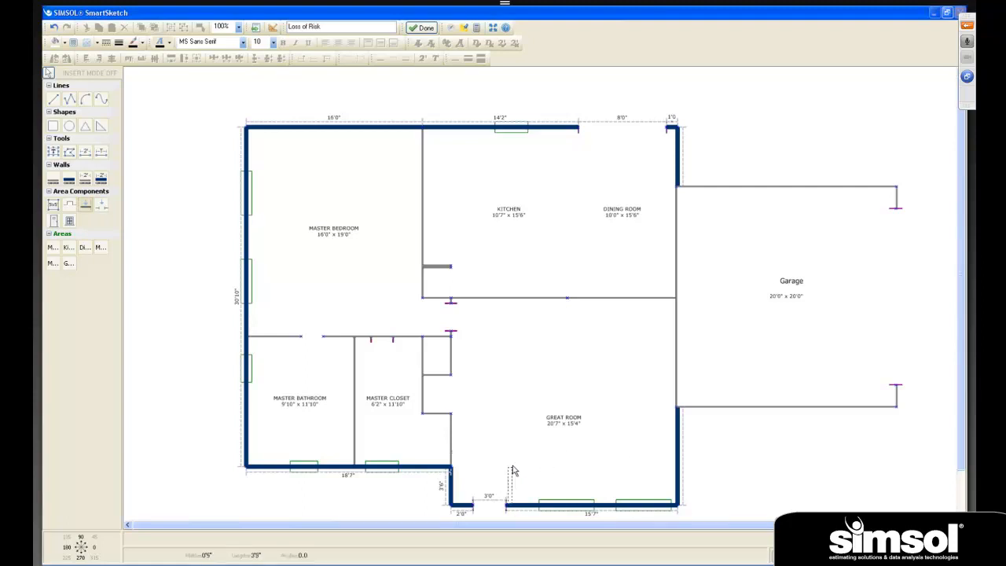
click(511, 464)
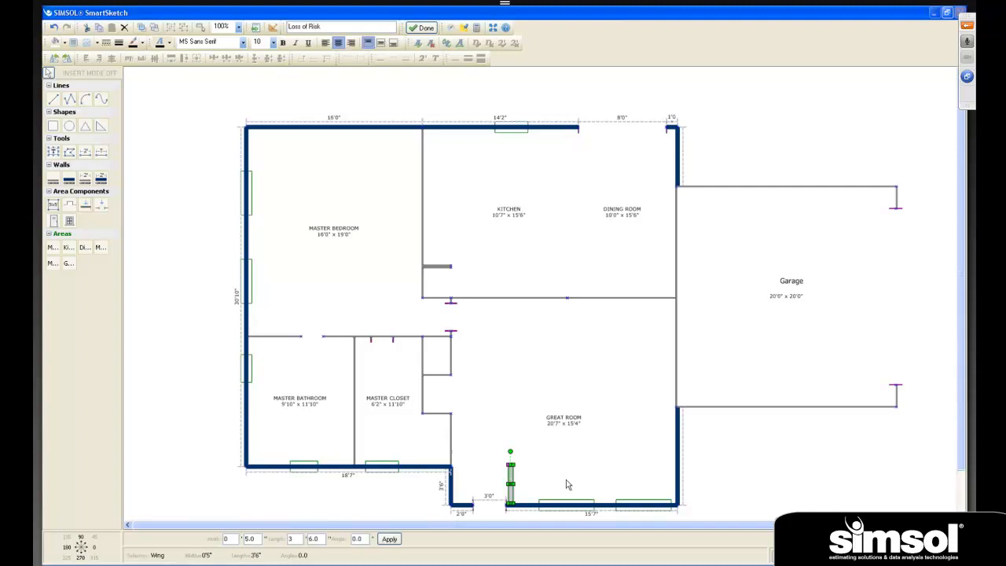
click(562, 477)
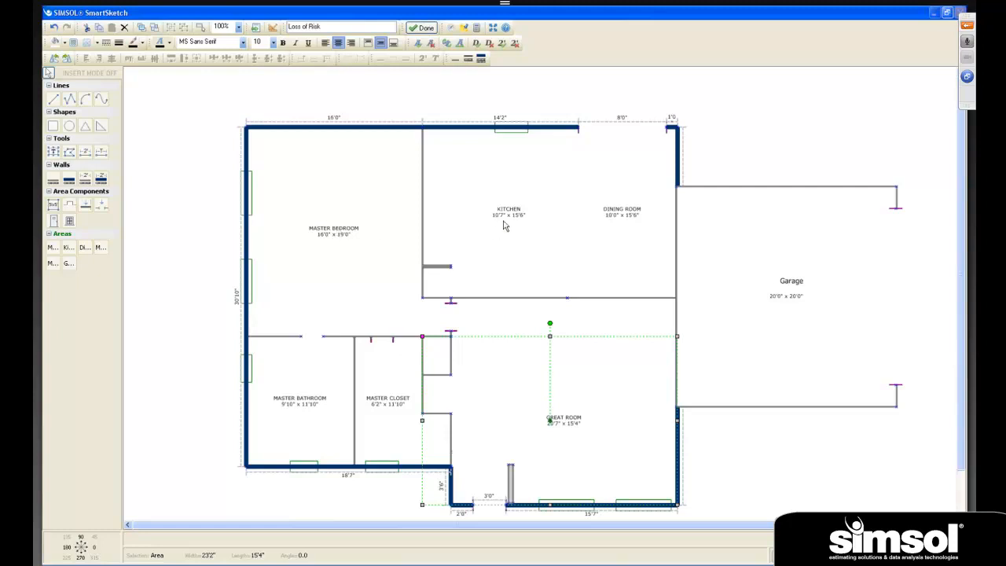
- Hide the Dining Room's description and show it again
click(619, 219)
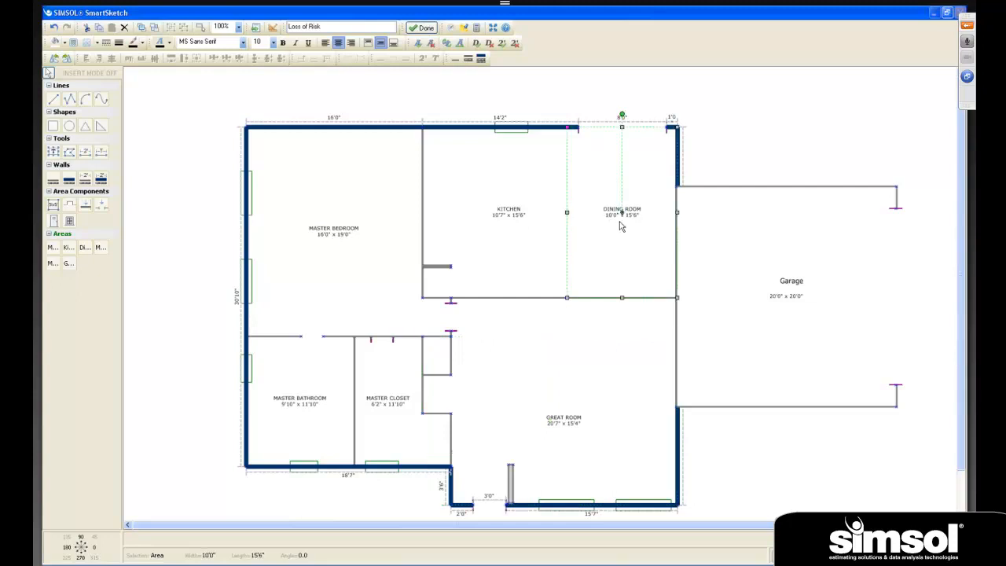
click(490, 44)
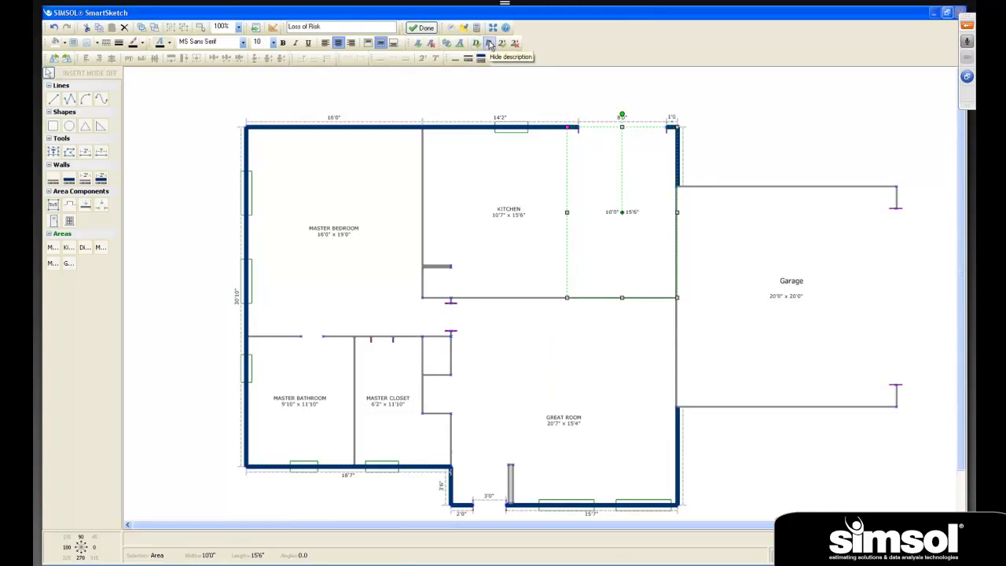
click(475, 45)
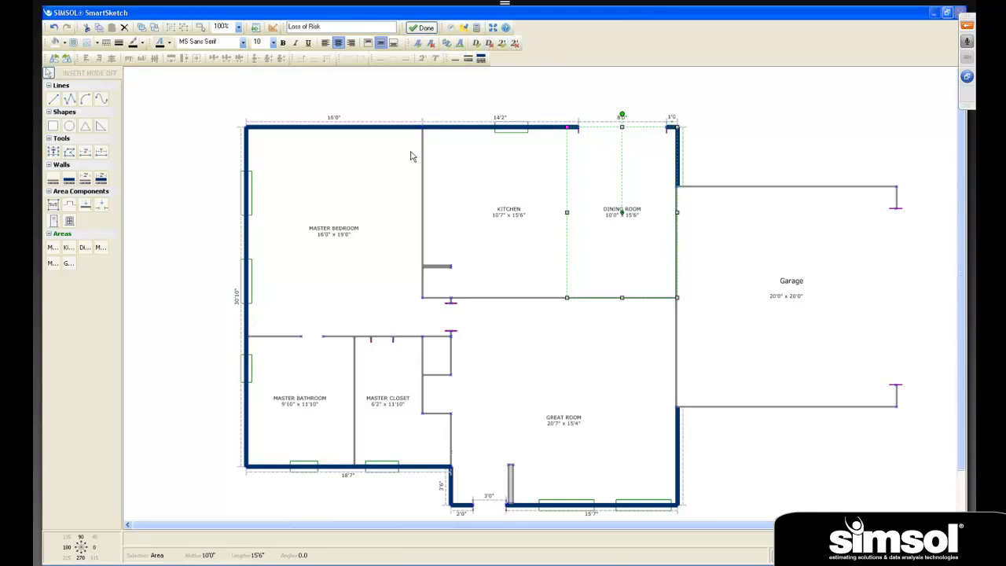
- Center the Garage label's text and make it bold
click(794, 290)
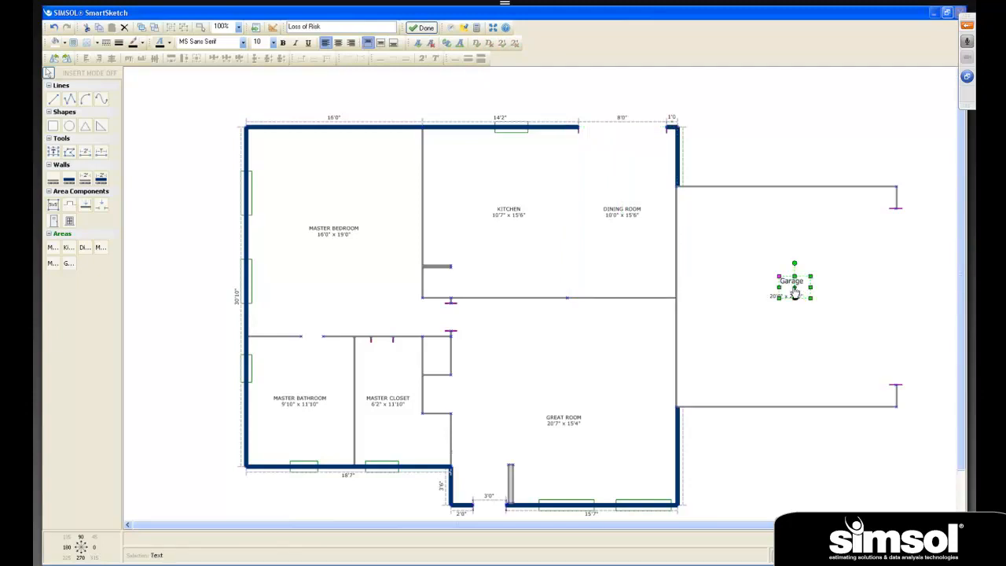
click(338, 43)
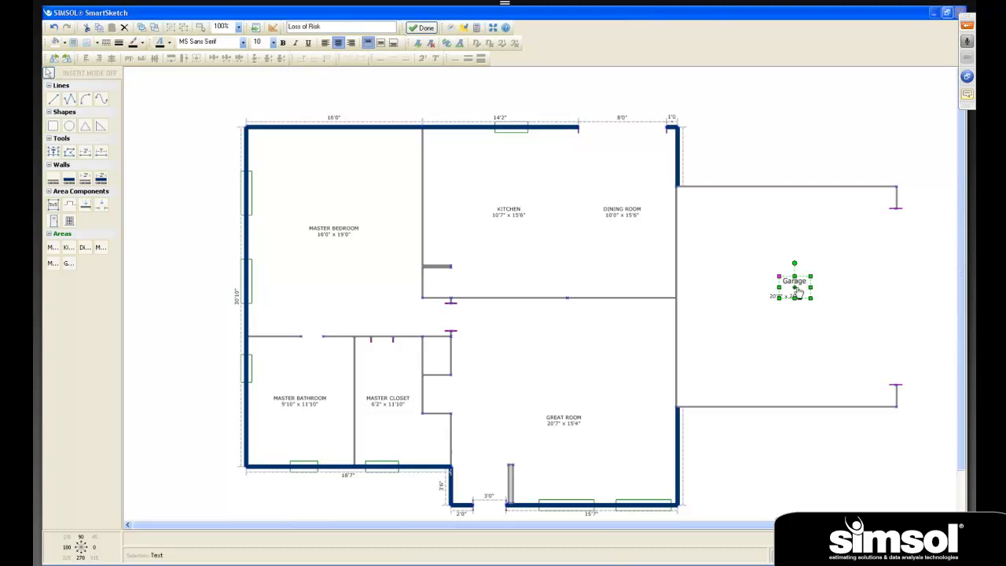
click(284, 44)
click(778, 337)
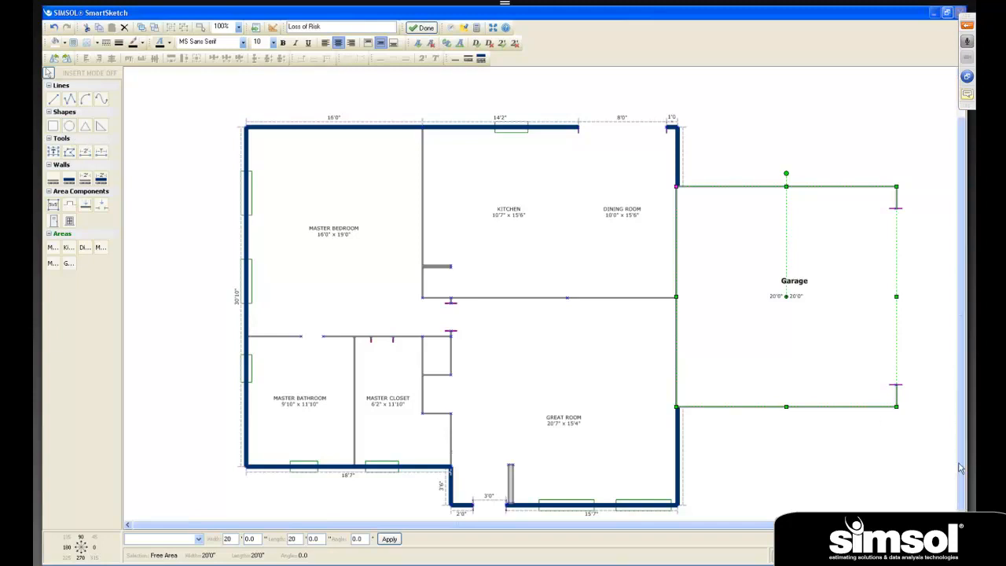
- Draw an ellipse about 22'0" wide and 13'6" high in the open space below the Garage
scroll(959, 469, down, 2)
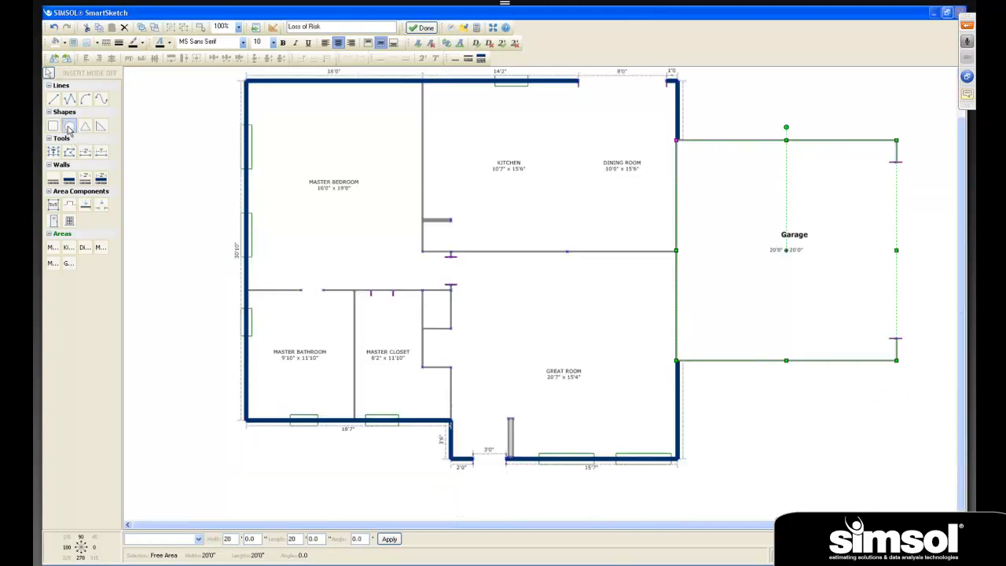
click(69, 128)
drag(687, 365, 930, 513)
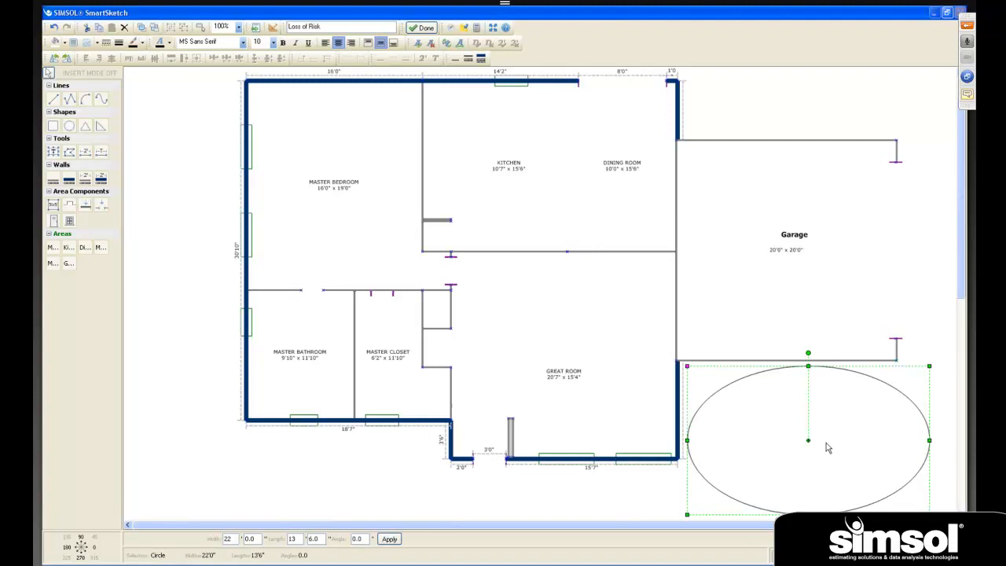
- Fill the ellipse below the Garage with bright green and change its fill to cyan
click(63, 44)
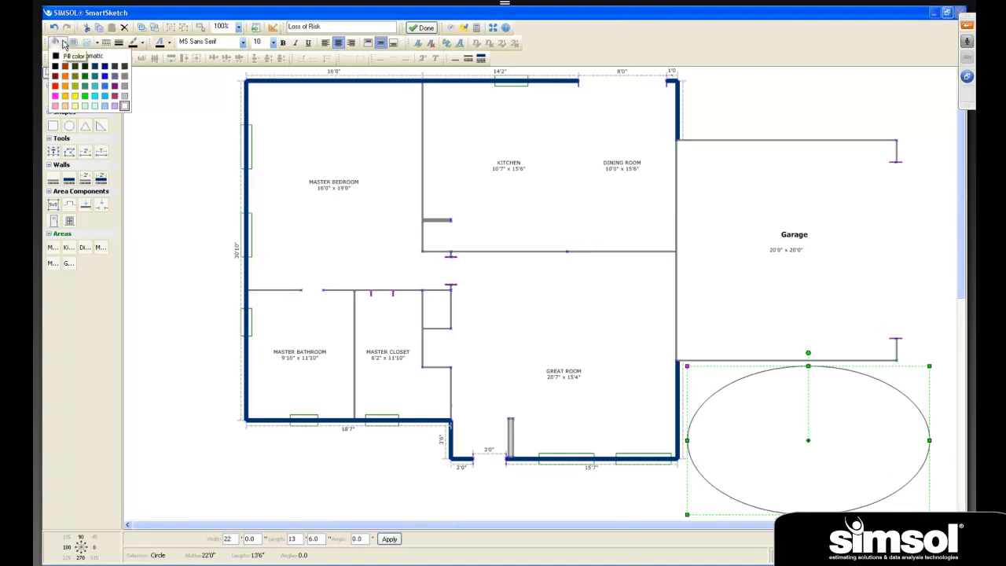
click(85, 96)
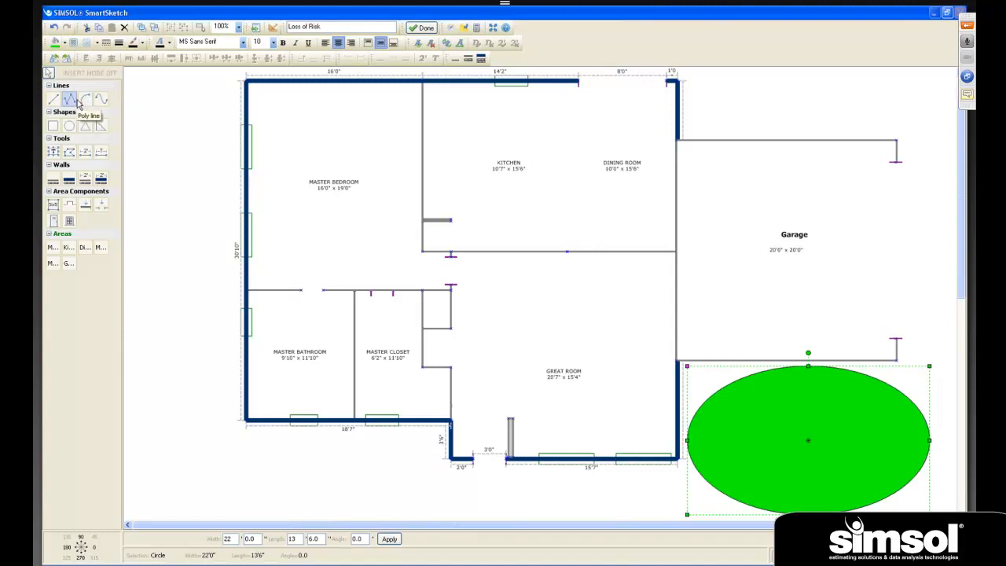
click(63, 44)
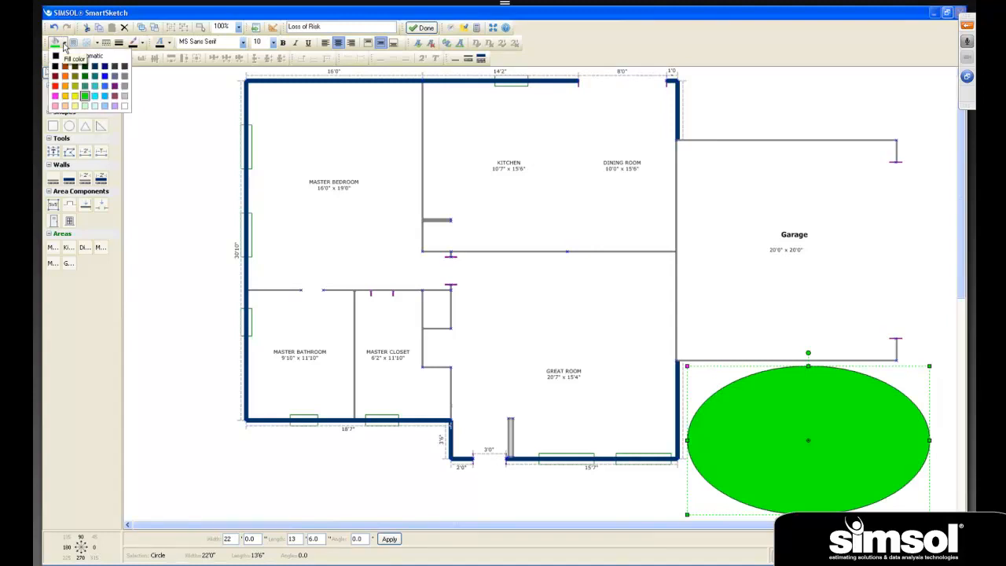
click(95, 95)
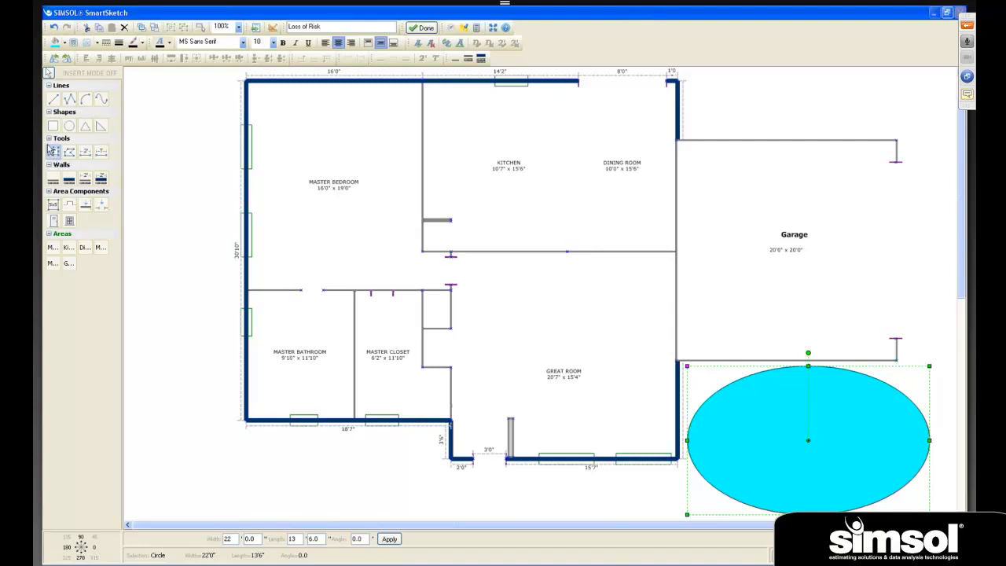
- Add a centered text label reading "Pool" in size 12 at the middle of the cyan ellipse
click(53, 152)
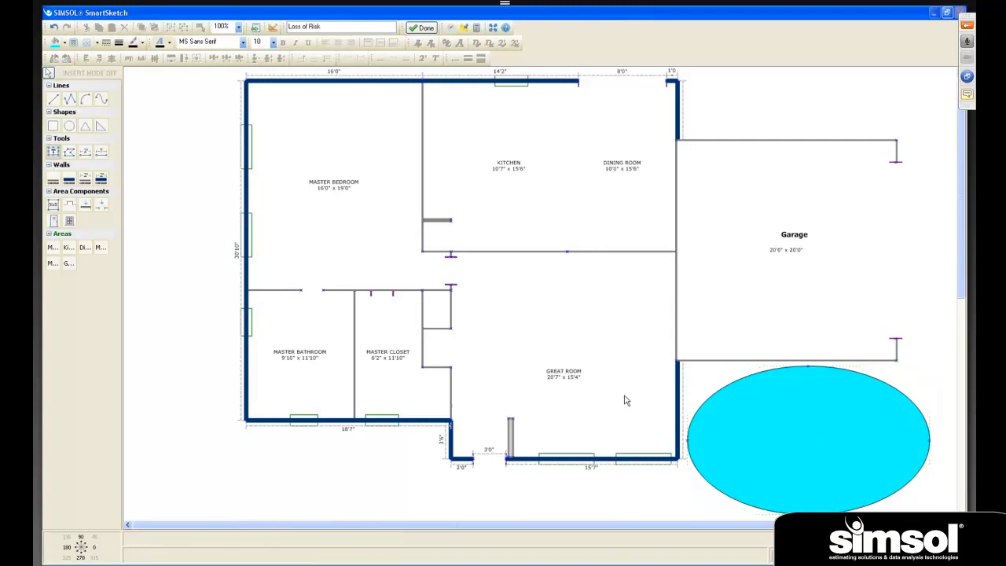
click(808, 427)
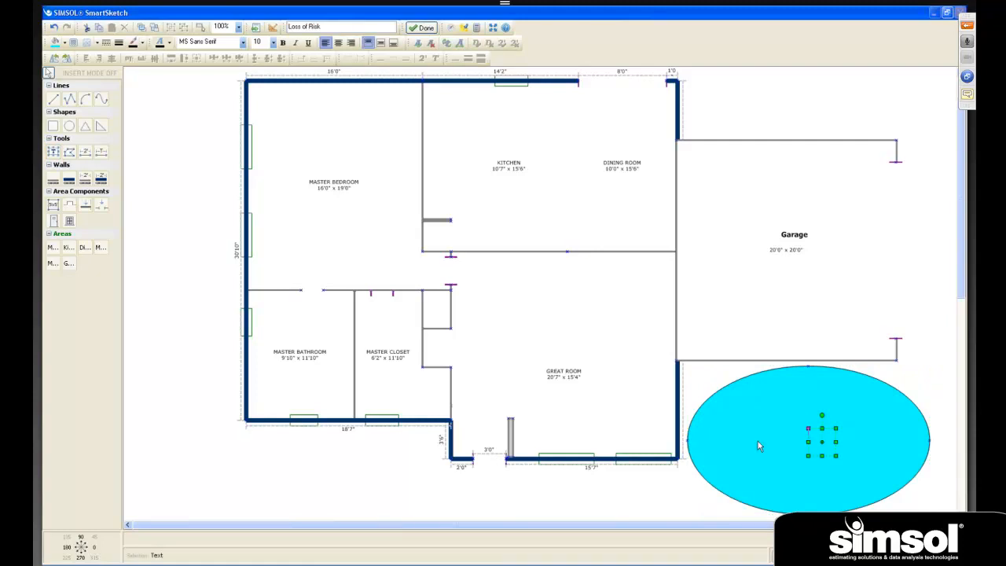
drag(808, 442, 780, 442)
click(273, 42)
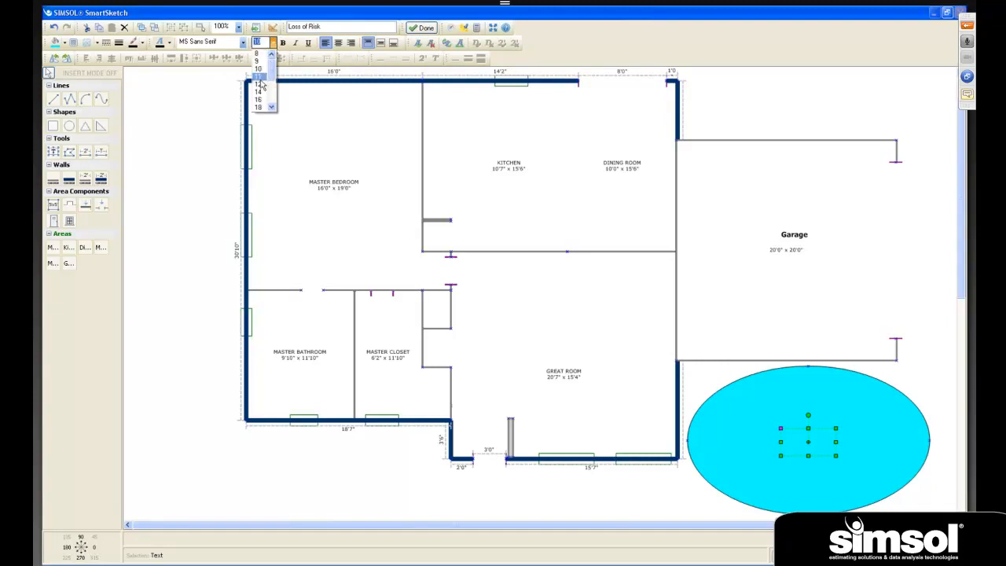
click(259, 85)
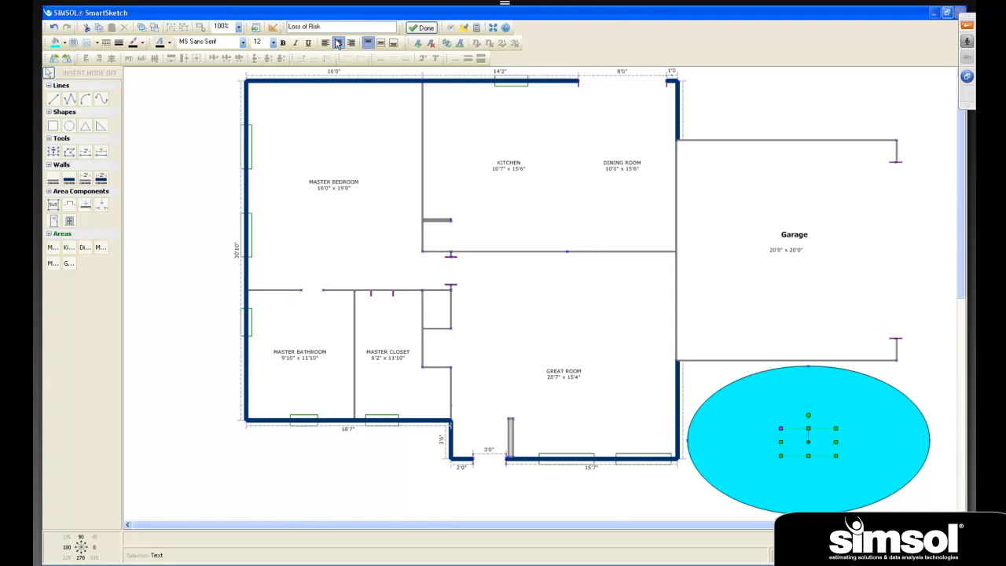
text(Pool)
click(745, 469)
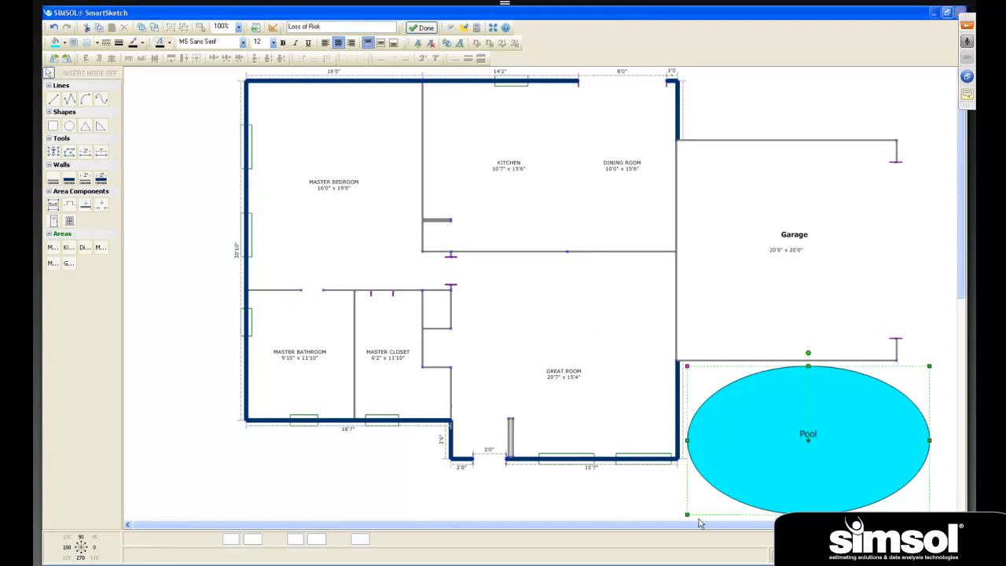
click(600, 492)
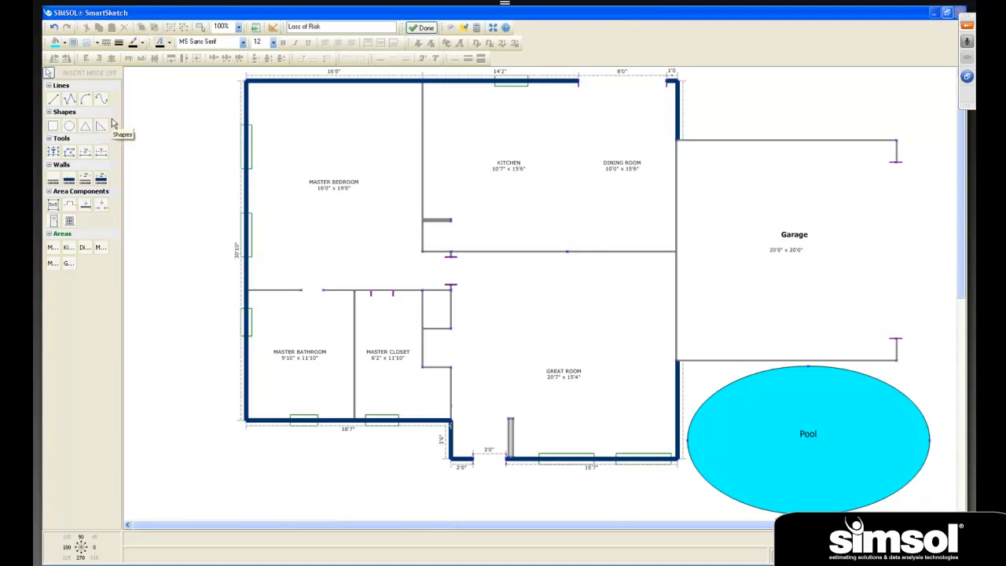
- Draw an arc along the Master Bathroom's exterior side wall, bulging outward from the house, and make its curve shallower
click(86, 101)
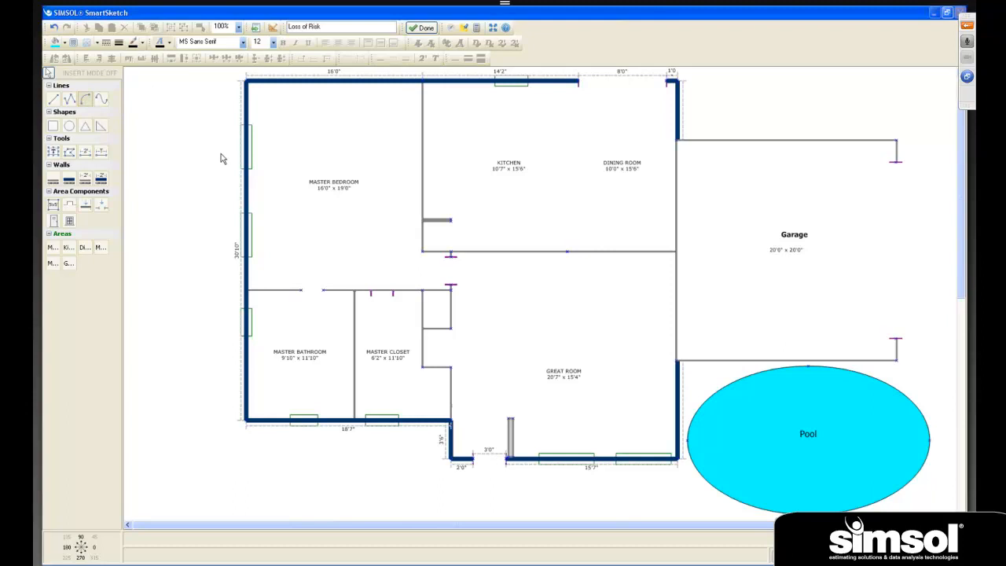
click(248, 292)
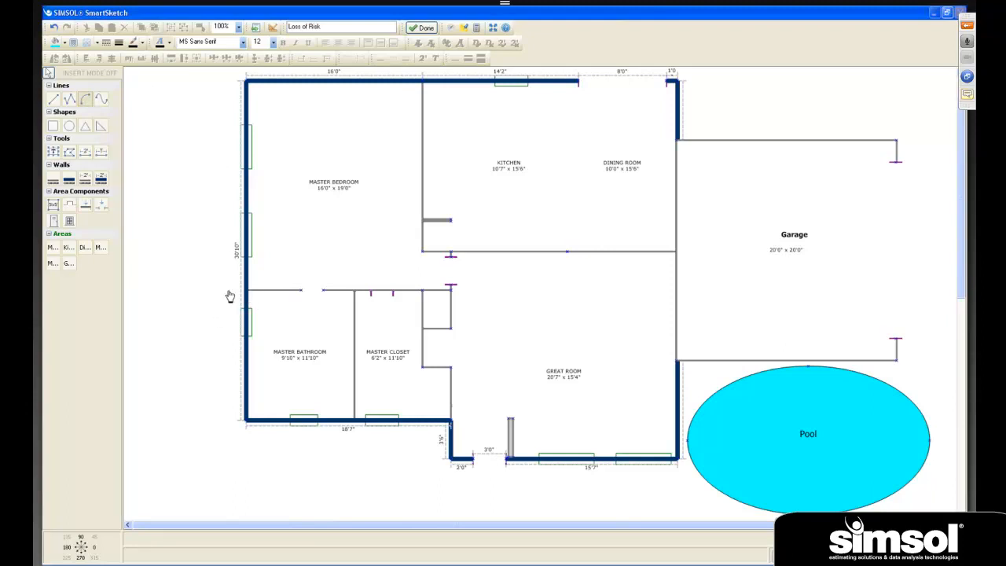
click(167, 426)
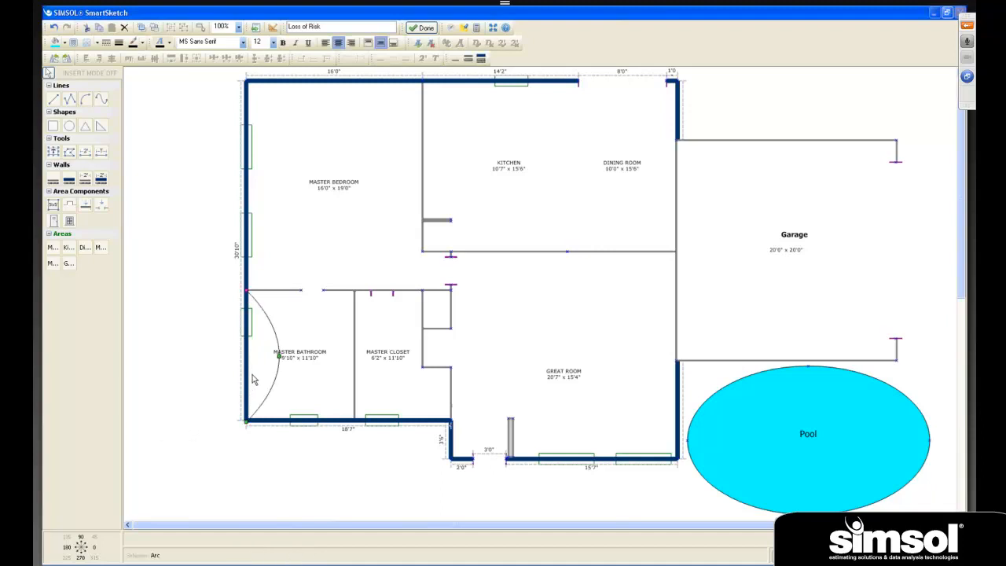
drag(258, 356, 167, 355)
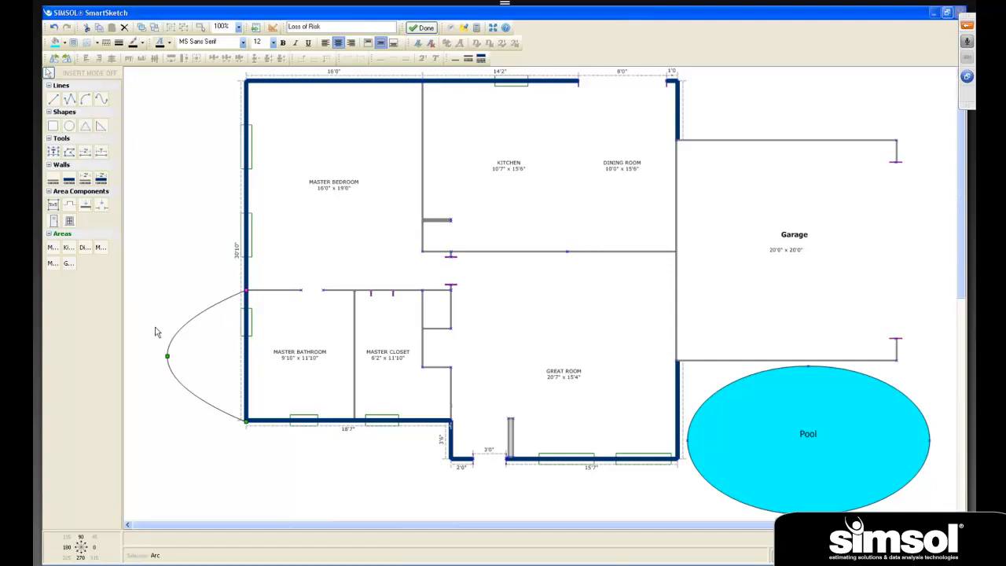
drag(166, 355, 197, 356)
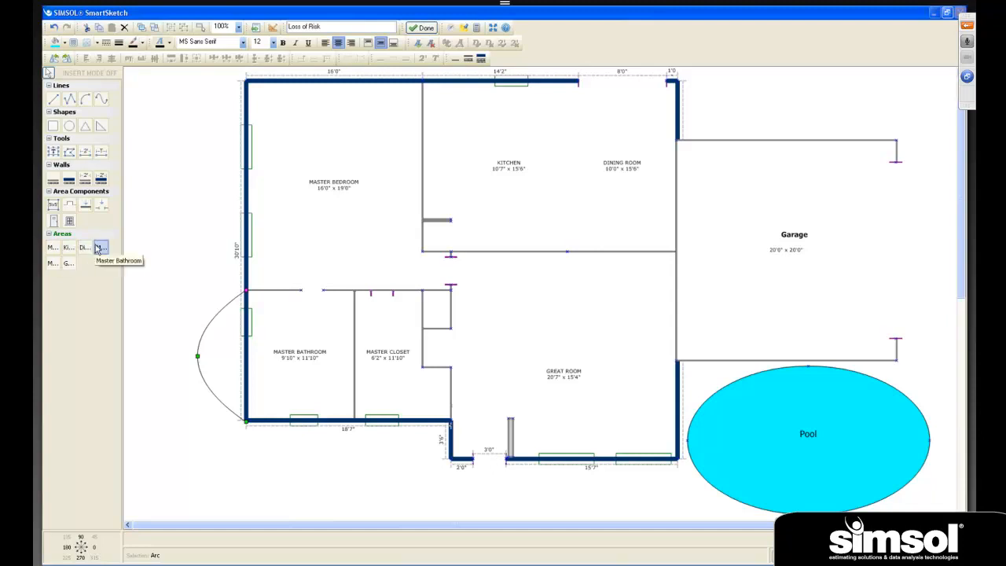
- Place a second Master Closet area overlapping the first, send the original to the back and bring it to the front
click(53, 264)
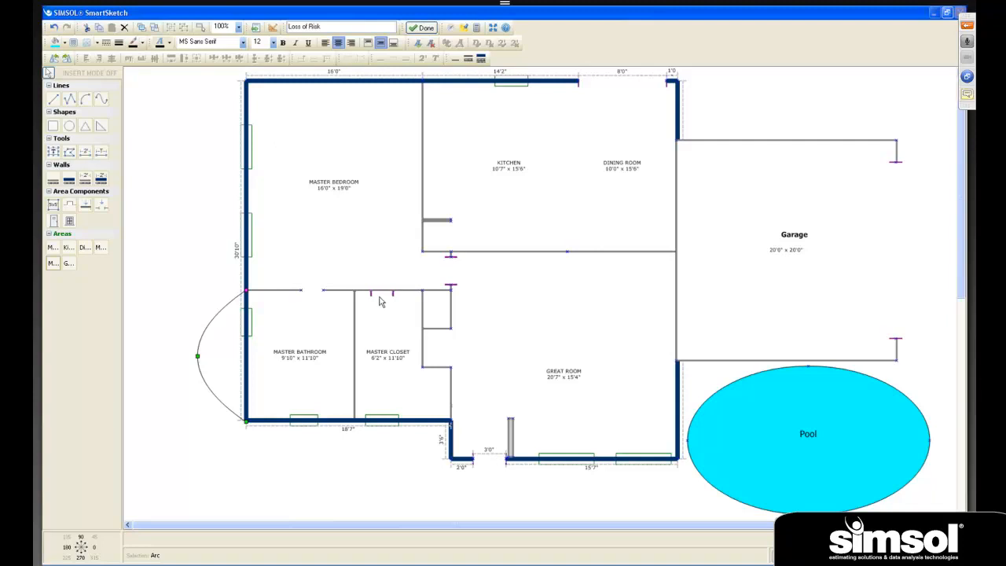
click(391, 370)
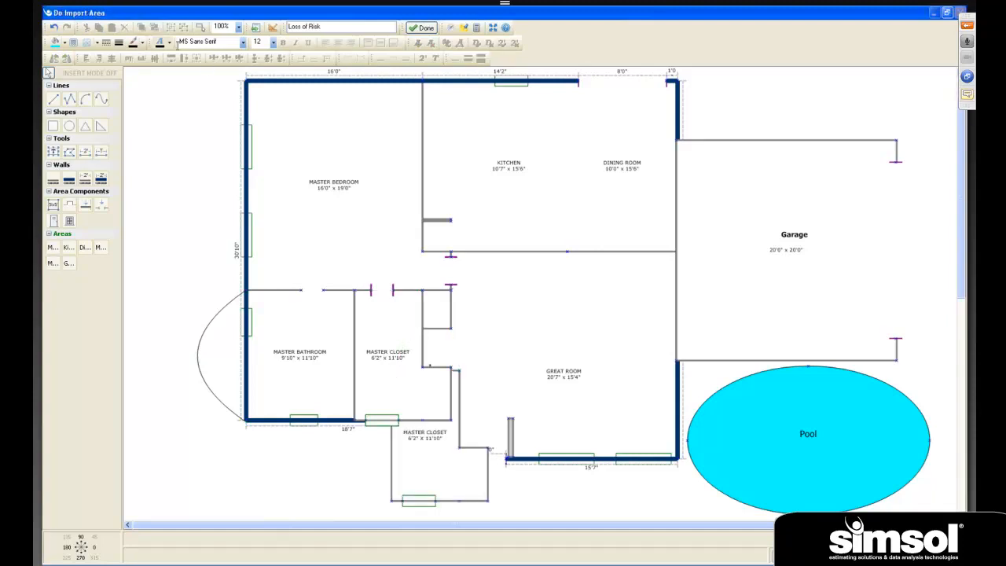
click(406, 376)
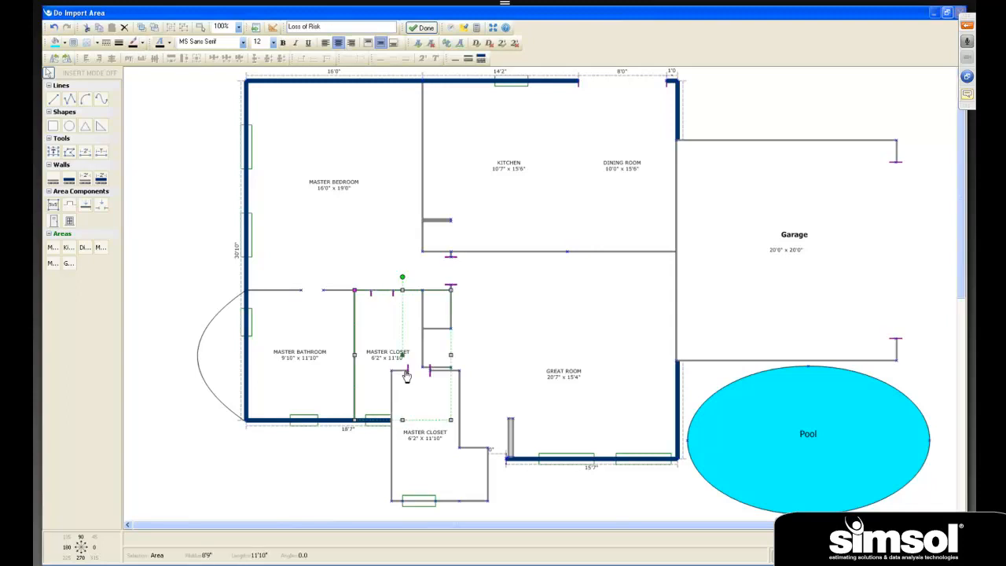
click(142, 27)
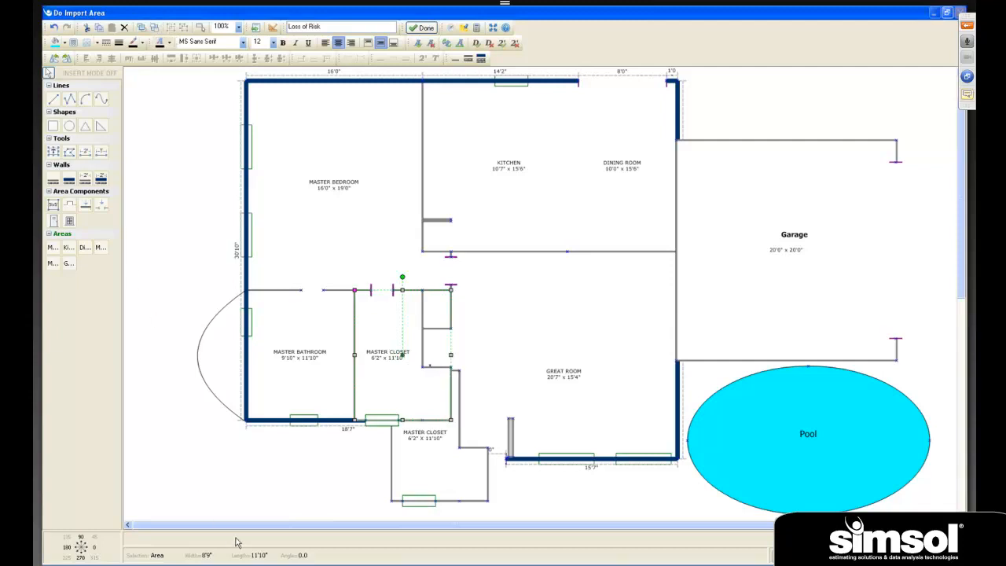
click(281, 510)
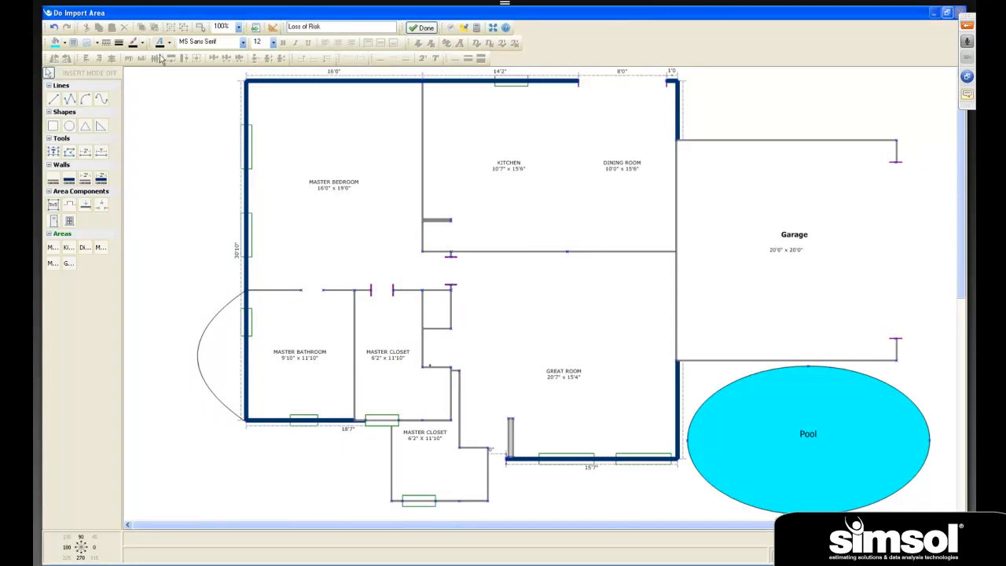
- Undo the stacking-order changes and the placement of the duplicate Master Closet
click(53, 26)
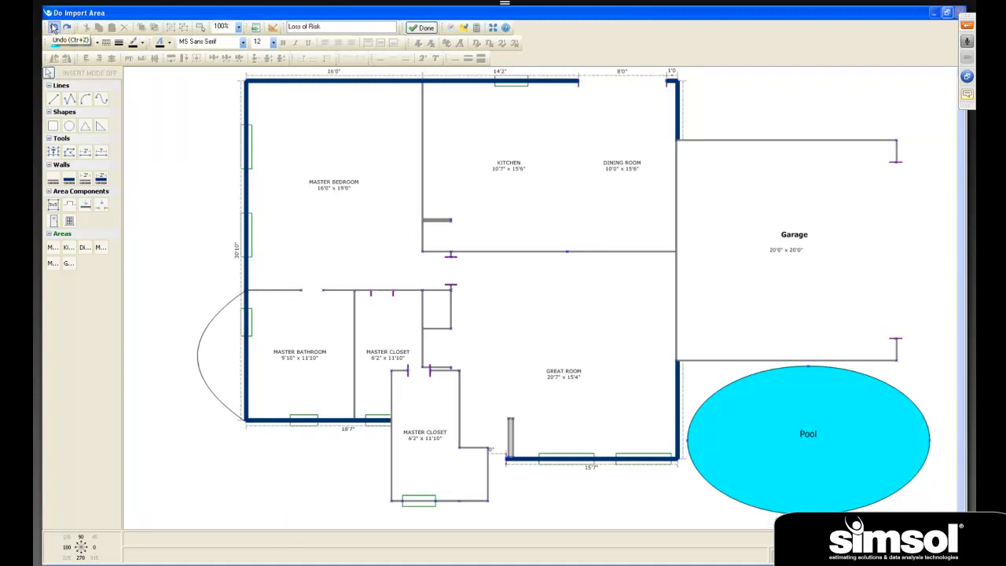
click(53, 27)
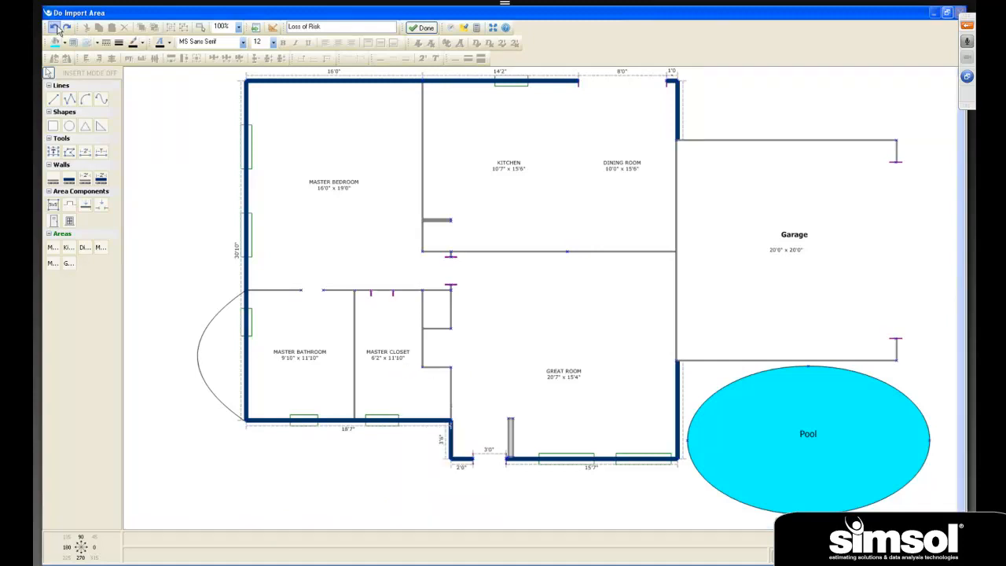
click(404, 378)
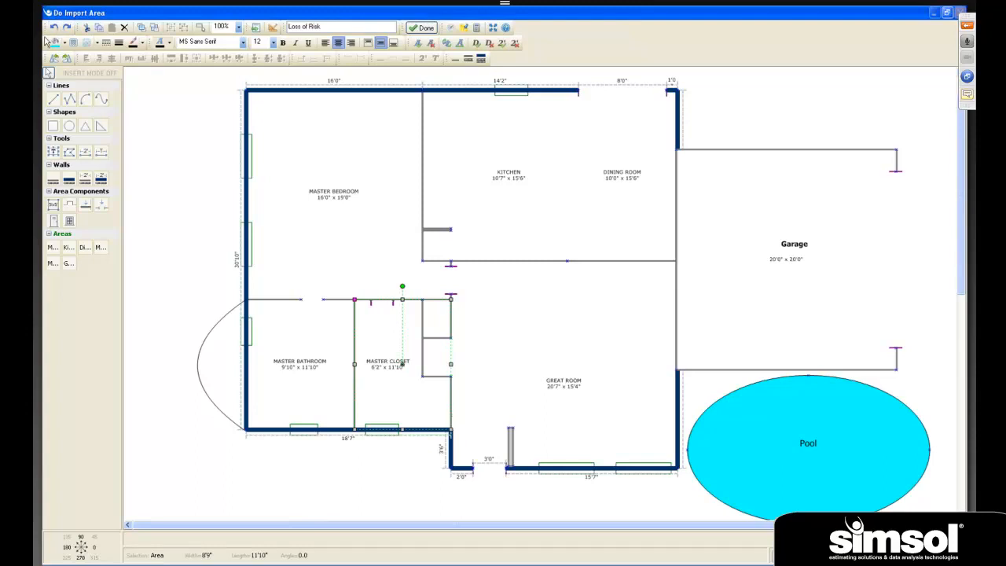
- Delete the arc outside the Master Bathroom's exterior wall
click(229, 375)
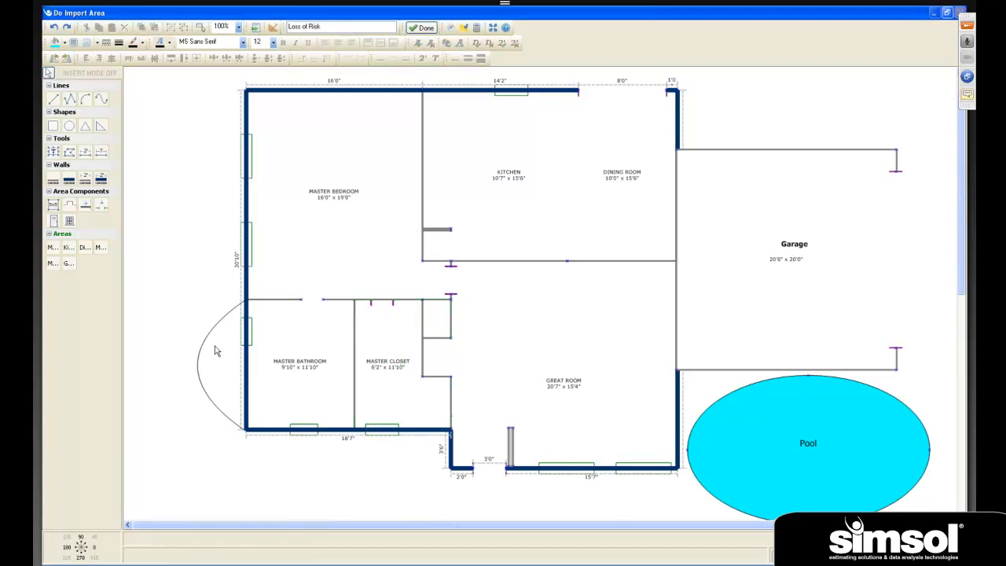
click(208, 339)
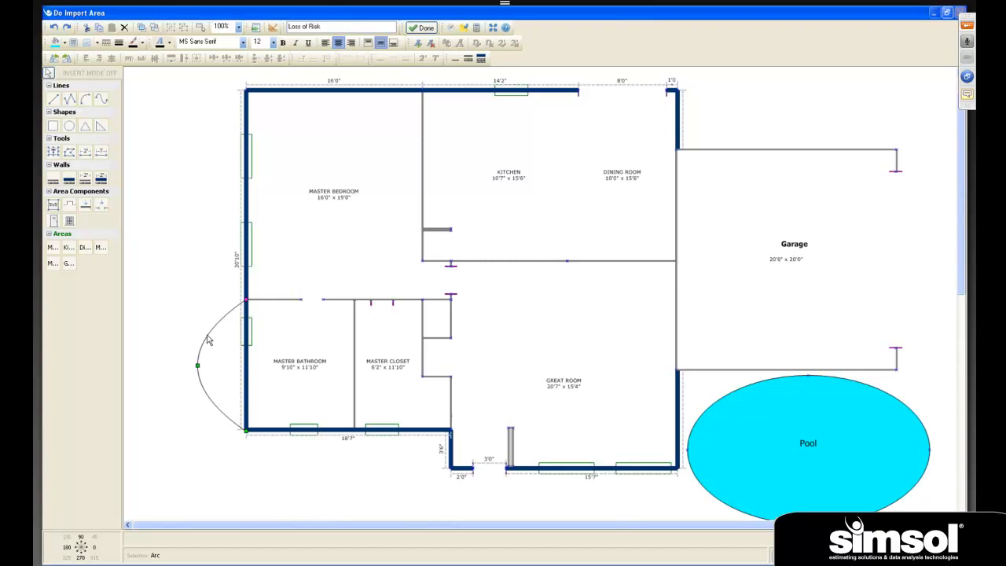
key(Delete)
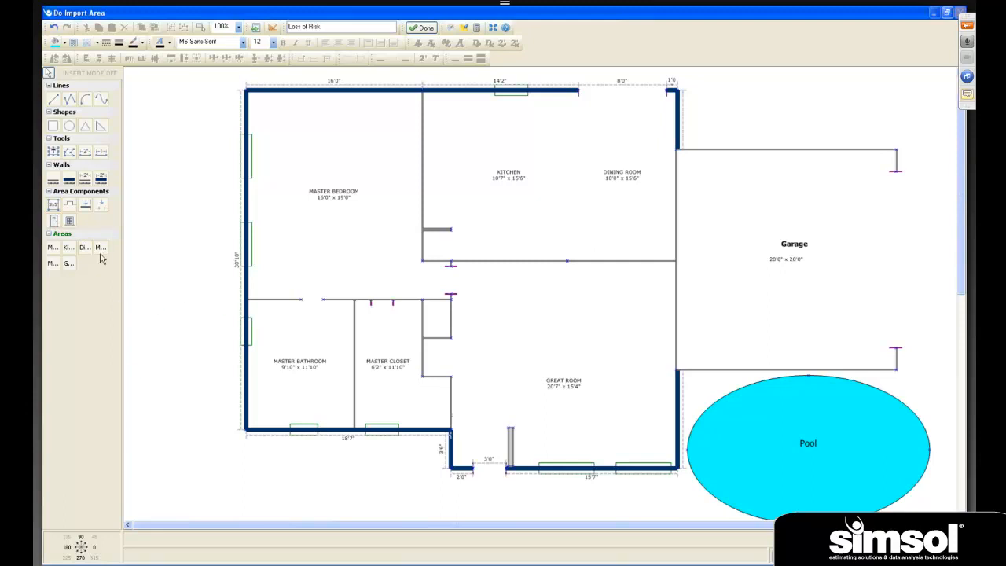
- Draw a free area about 9'7" by 11'11" outside the Master Bathroom, against its exterior side wall
click(53, 204)
drag(245, 301, 138, 430)
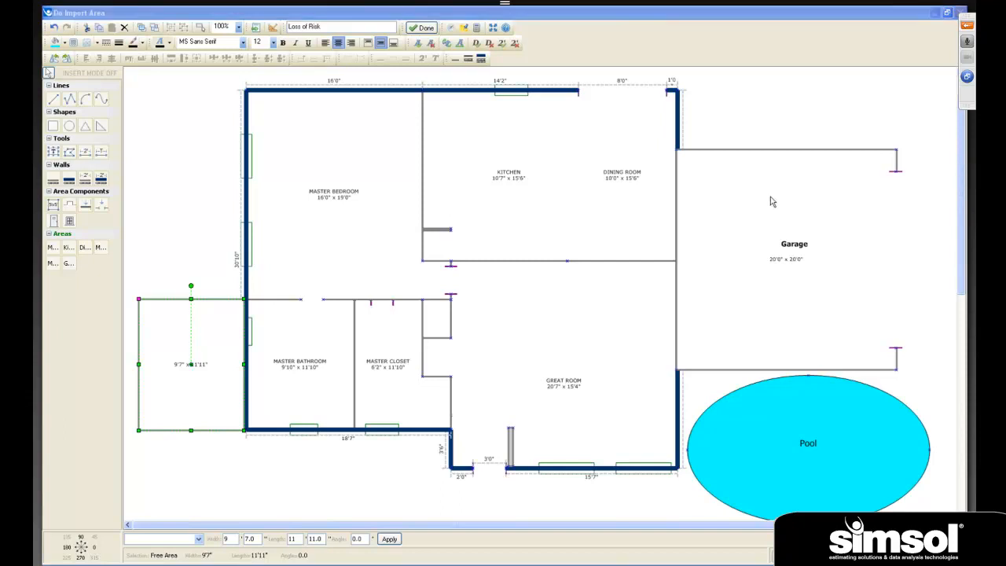
click(761, 126)
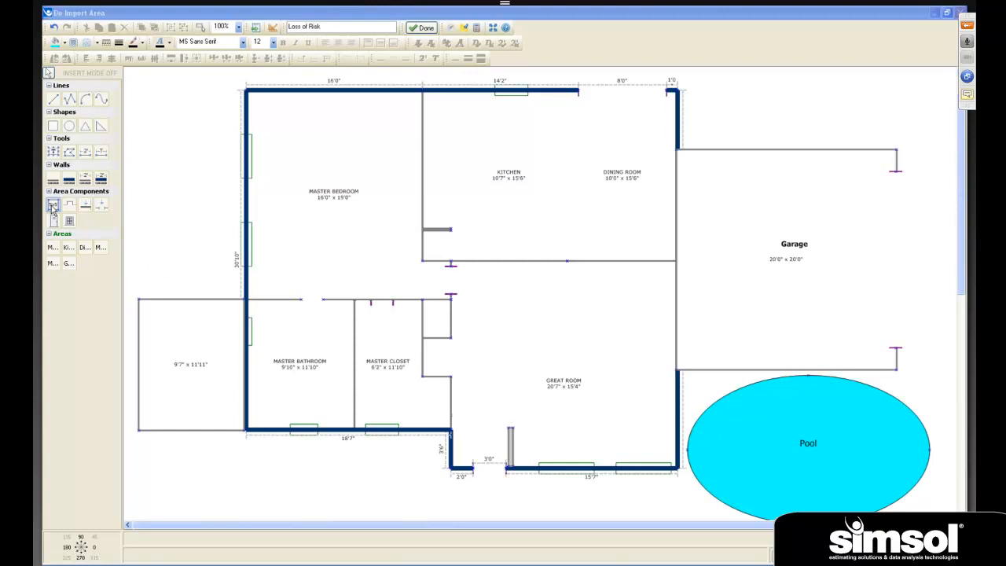
- Draw a rectangle about 3'2" by 7'3" outside the Master Bedroom, with a line about 3'3" long across its upper part
click(52, 125)
drag(145, 139, 180, 219)
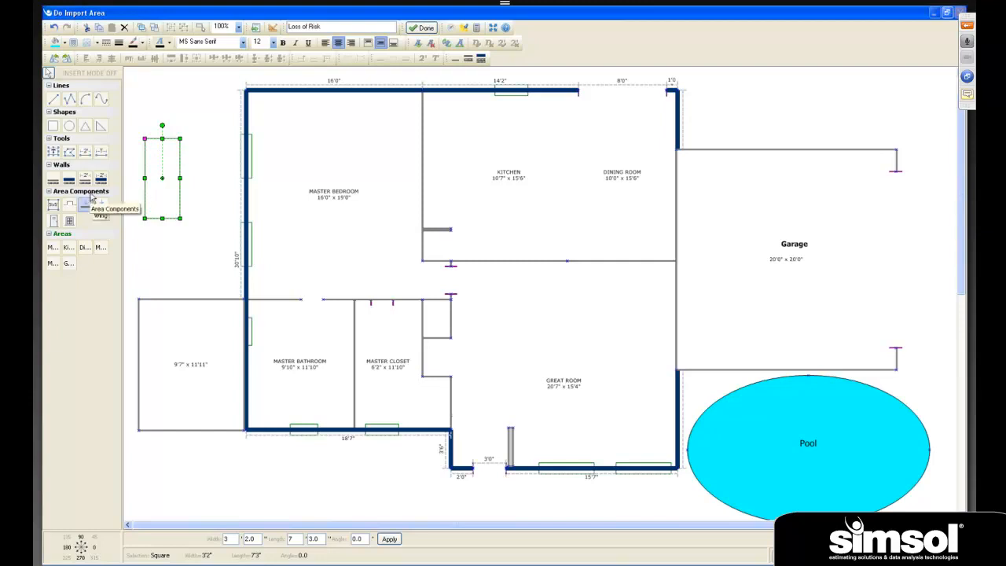
click(53, 99)
click(145, 149)
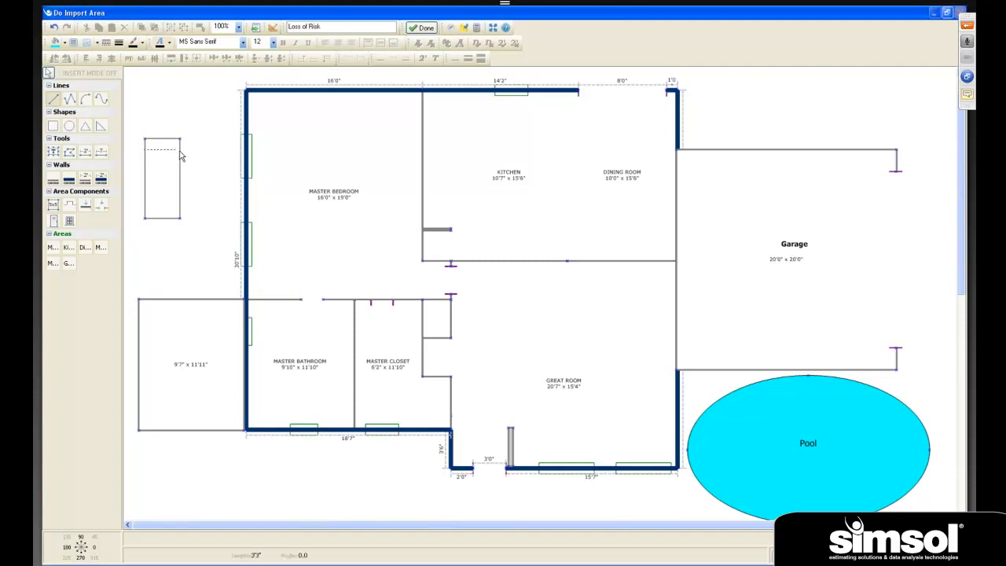
click(180, 150)
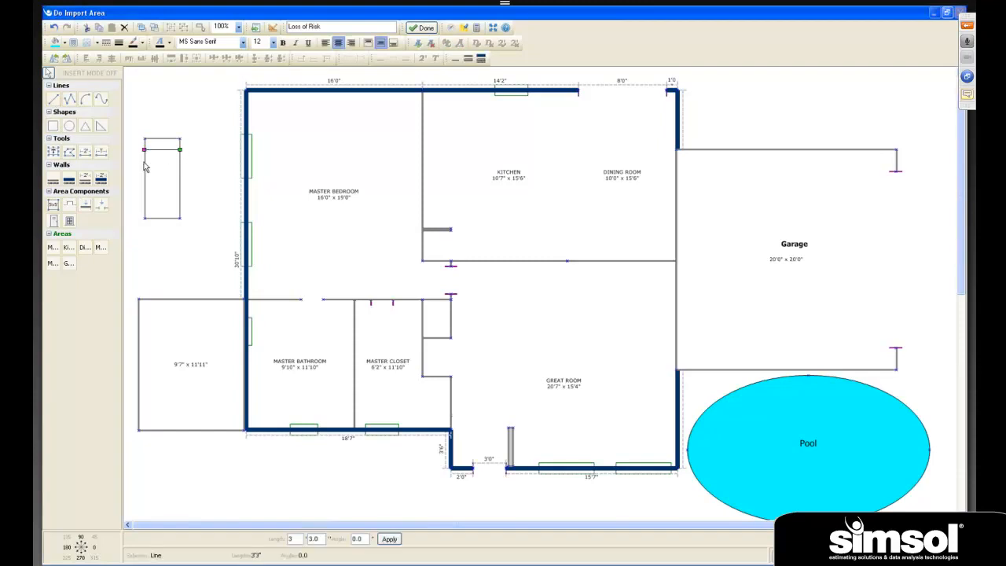
click(148, 163)
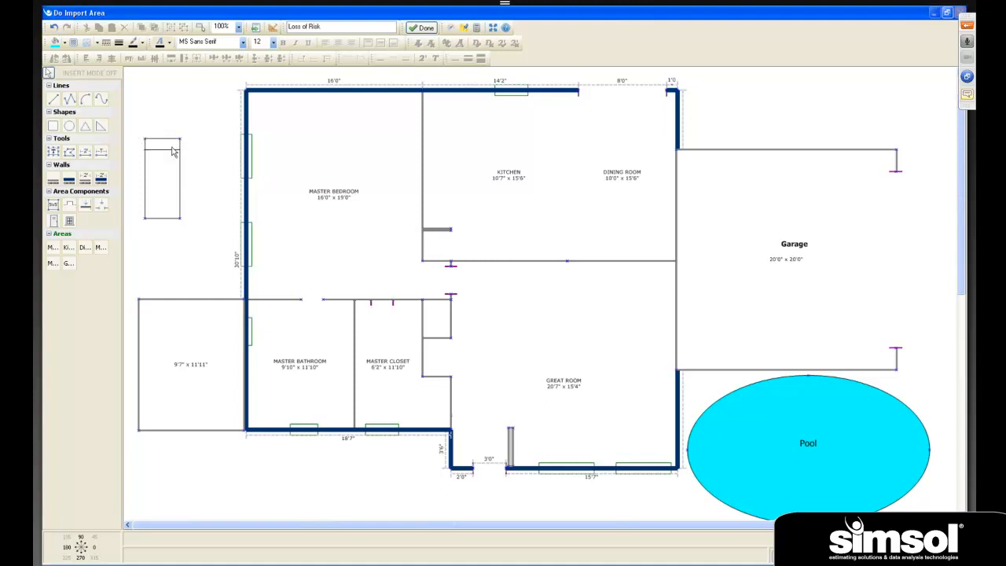
- Delete the narrow rectangle outside the Master Bedroom and the line drawn across it
click(173, 176)
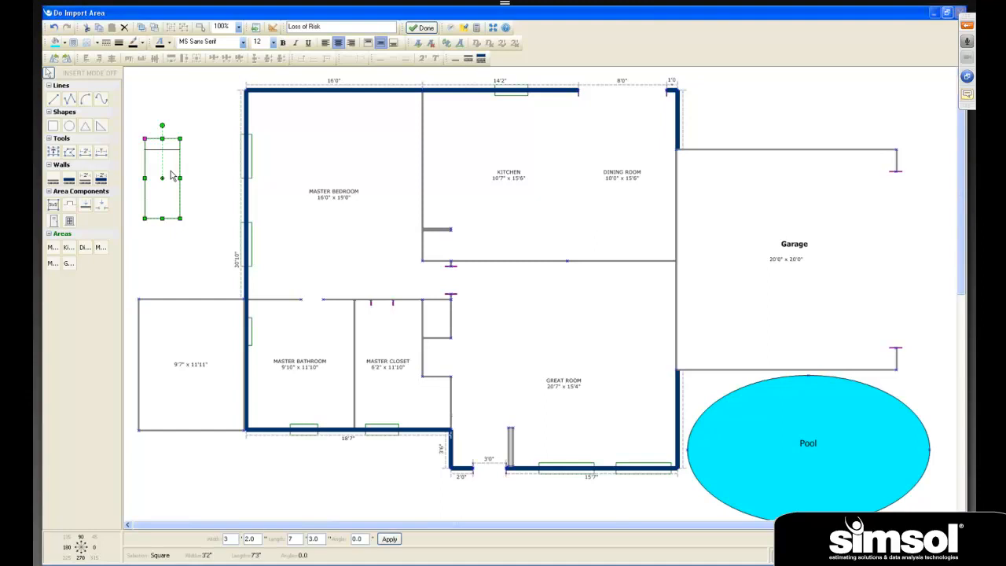
key(Delete)
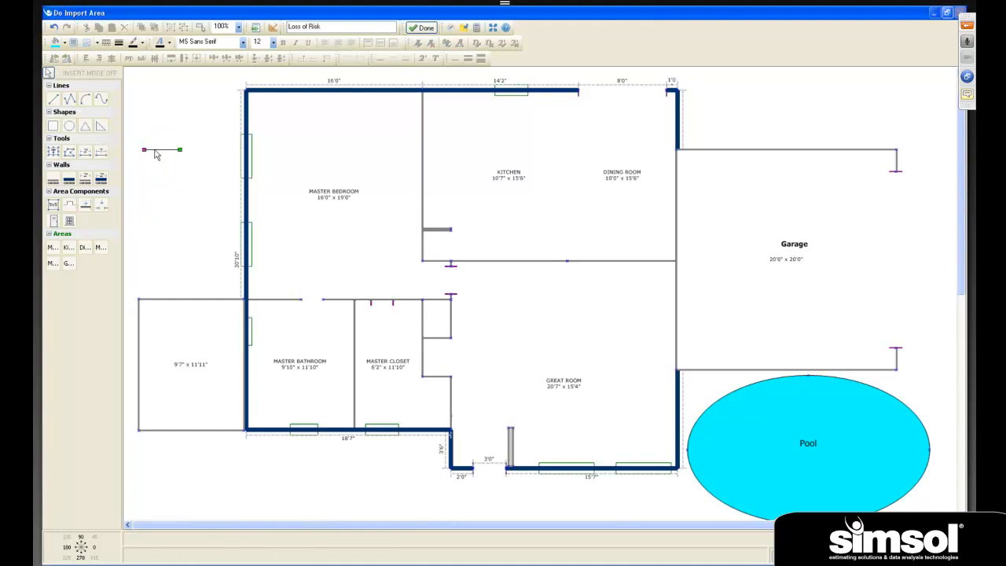
click(155, 151)
key(Delete)
- Draw a rectangle about 2'9" by 12'9" along the Kitchen's Master Bedroom wall, from the exterior wall down to the short wing wall
click(53, 127)
drag(421, 91, 452, 230)
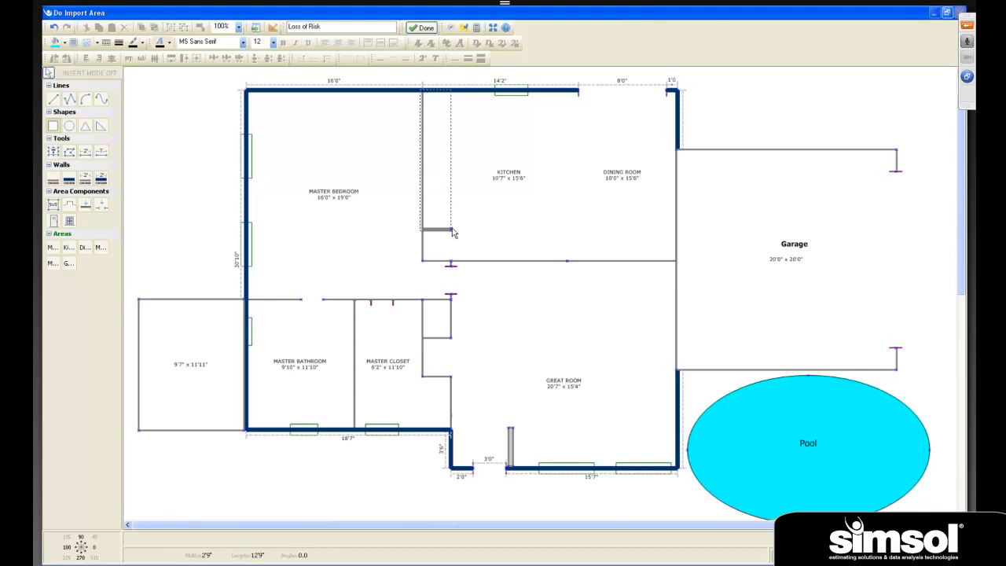
click(518, 240)
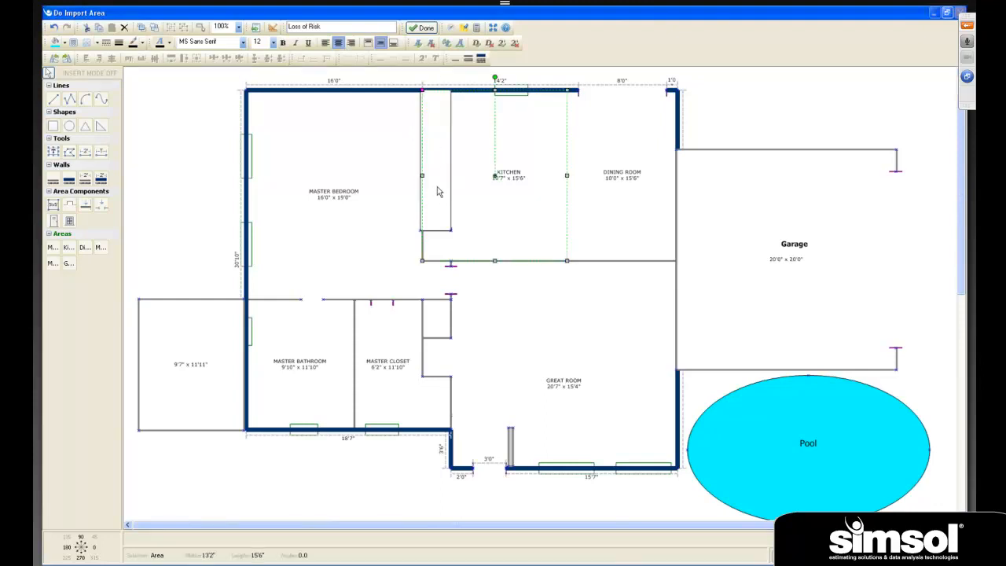
- Draw an ellipse about 1'5" by 2'2" inside the narrow rectangle along the Kitchen's Master Bedroom wall, and finish the diagram
click(431, 161)
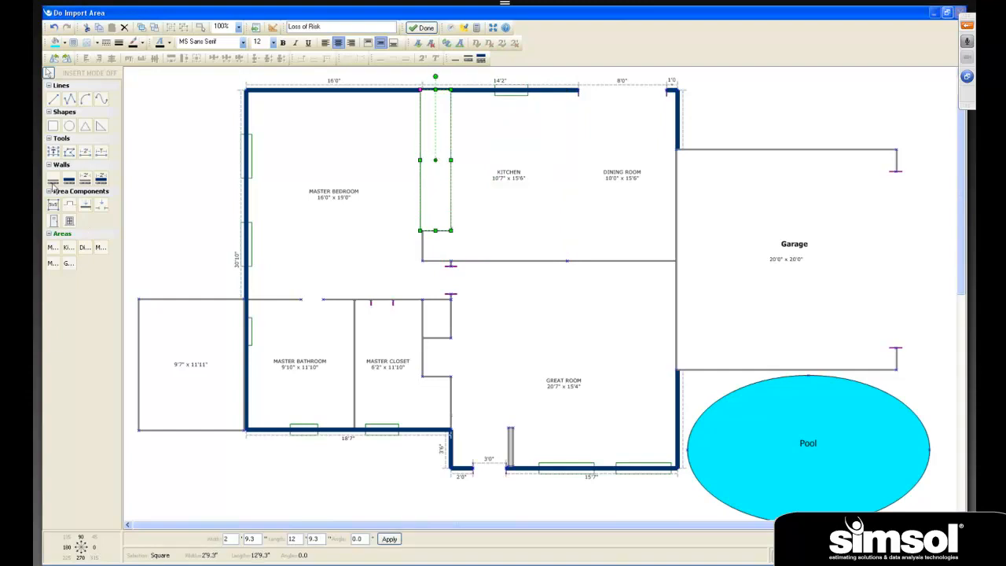
click(189, 167)
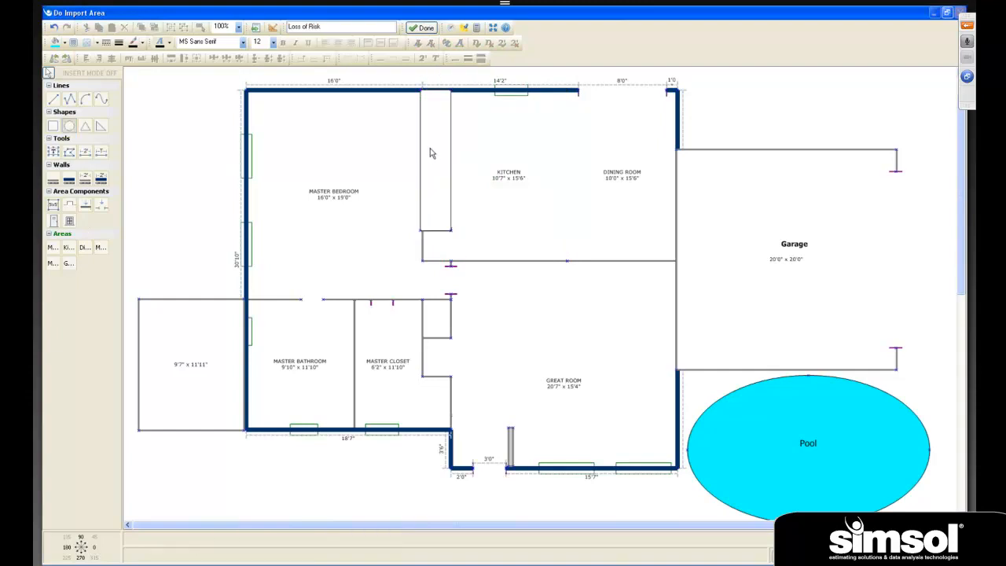
mouse_move(431, 141)
mouse_down()
mouse_move(435, 174)
mouse_move(449, 178)
mouse_move(438, 146)
mouse_move(430, 167)
mouse_up()
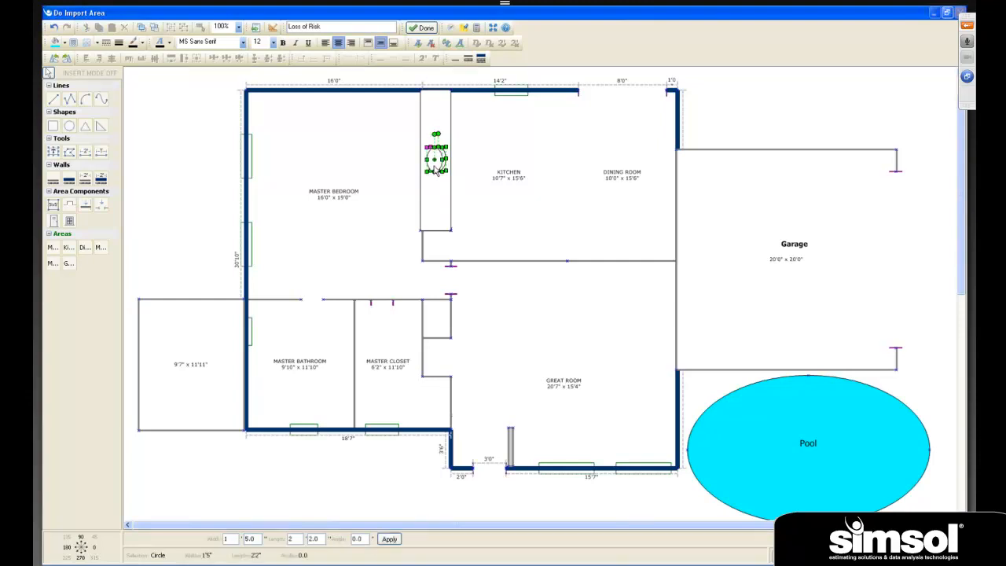
click(472, 210)
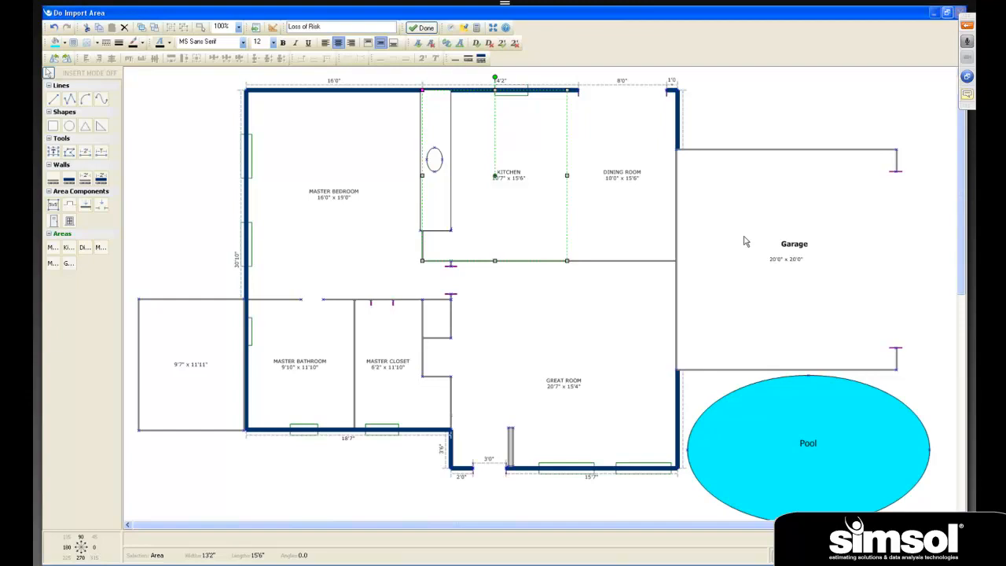
click(423, 28)
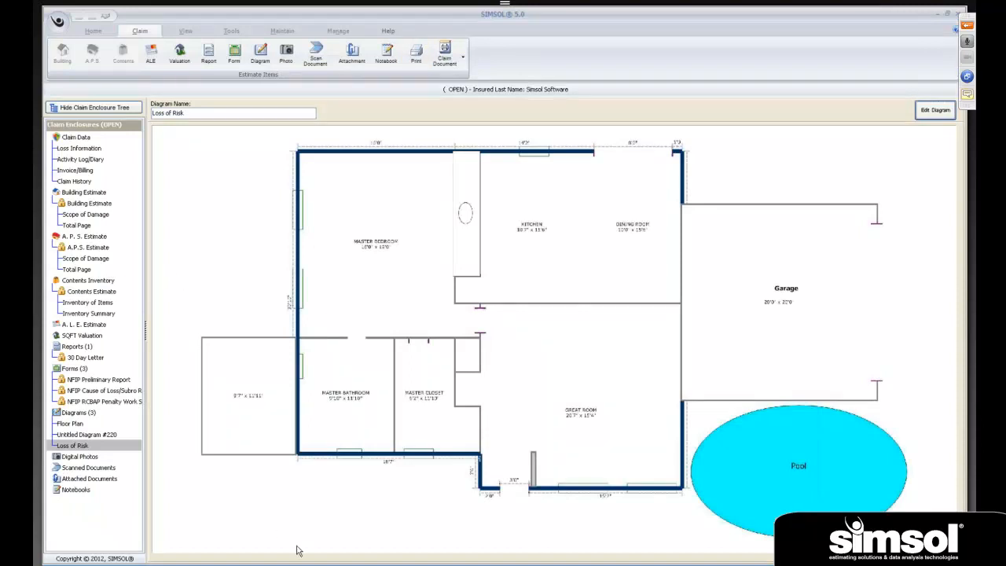
- Select the Loss of Risk diagram as the print item, preview its report on screen, and close the preview and print window
click(415, 57)
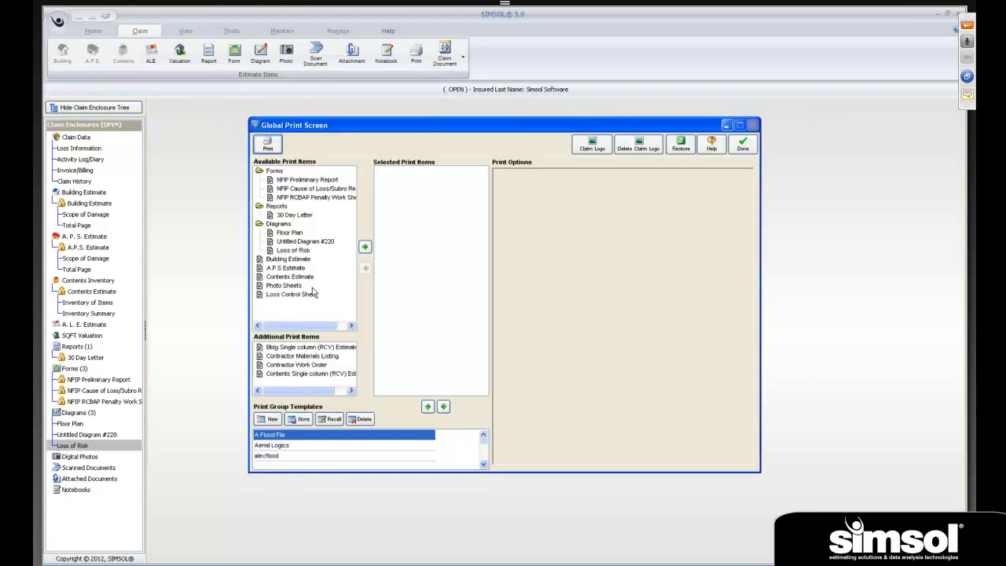
drag(296, 251, 425, 236)
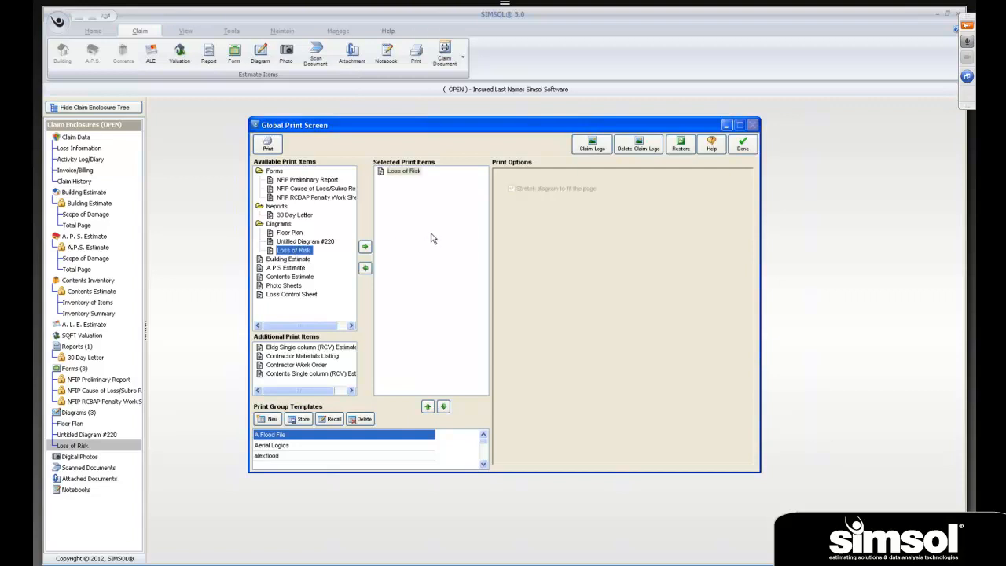
click(267, 143)
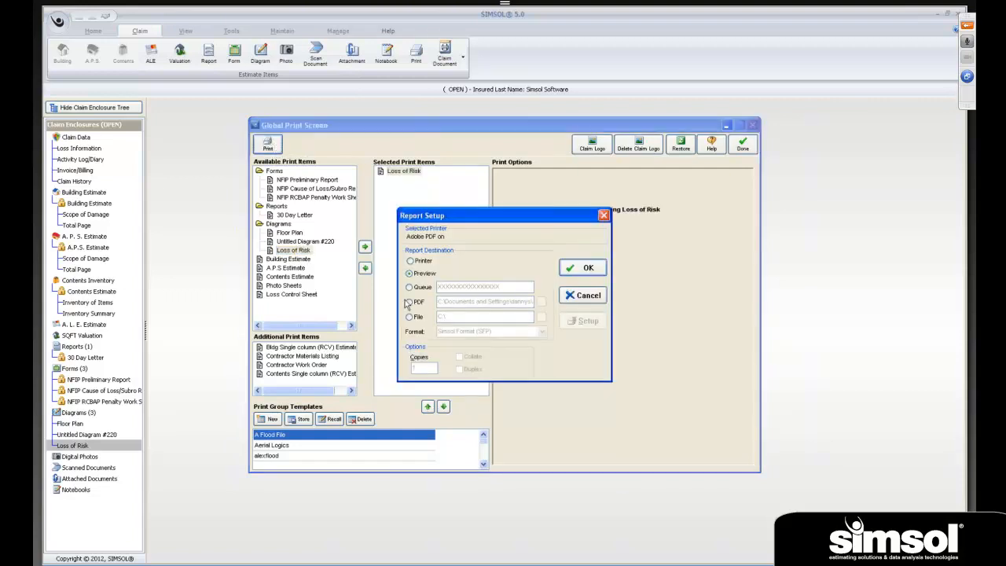
click(581, 269)
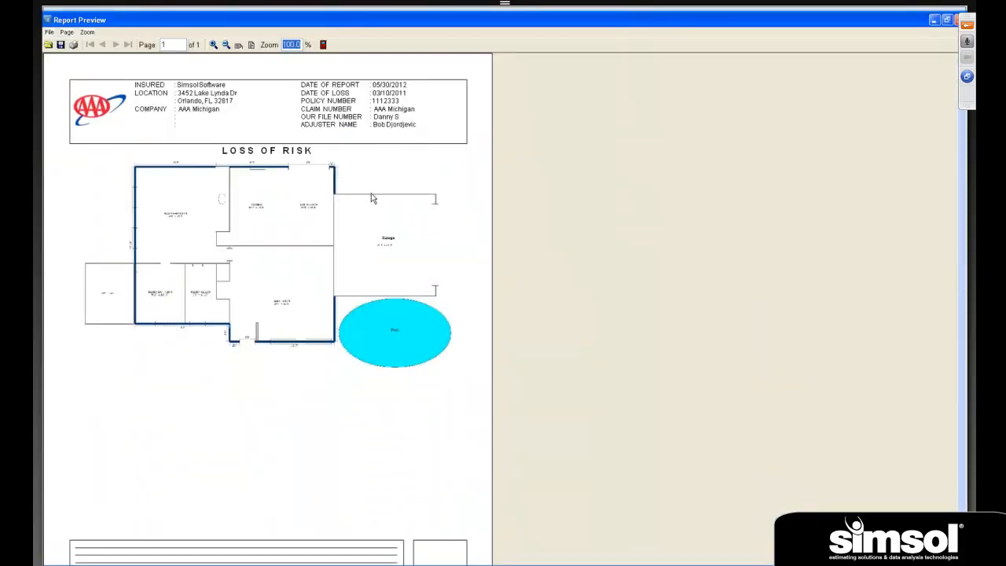
click(323, 46)
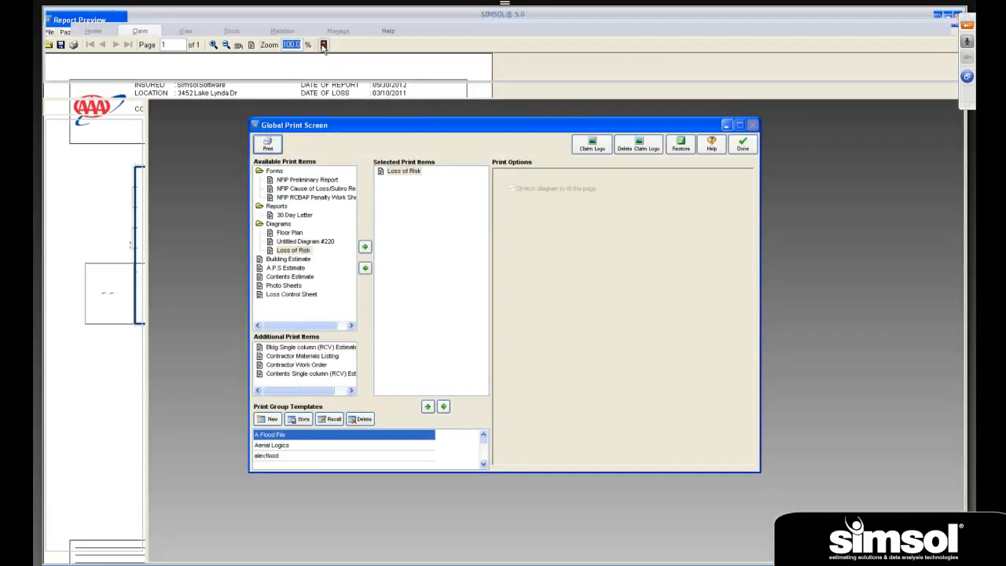
click(743, 142)
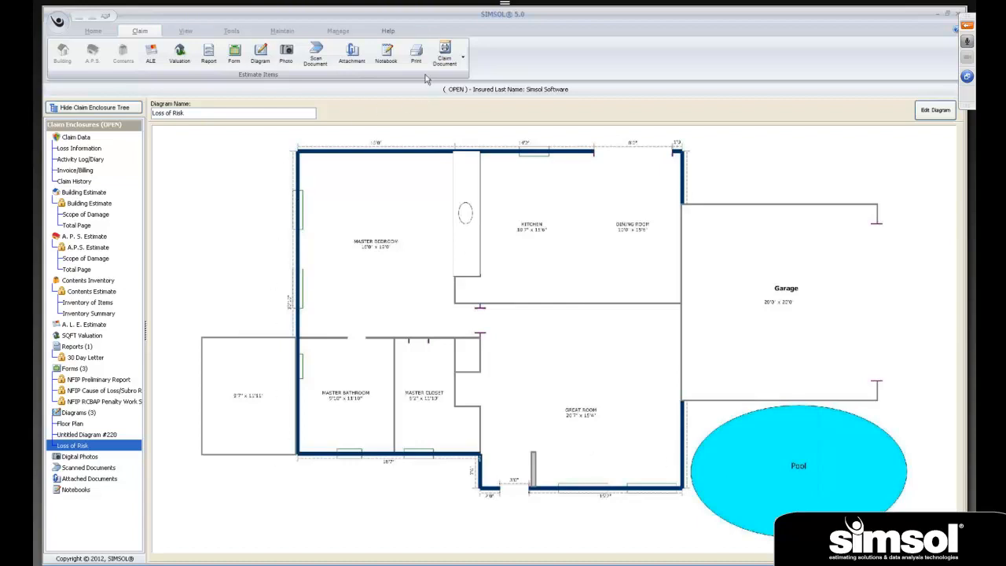
- Restore the last print selection and print Loss of Risk to the Adobe PDF printer as ReportPrinter Report on the Desktop, replacing the existing file
click(416, 52)
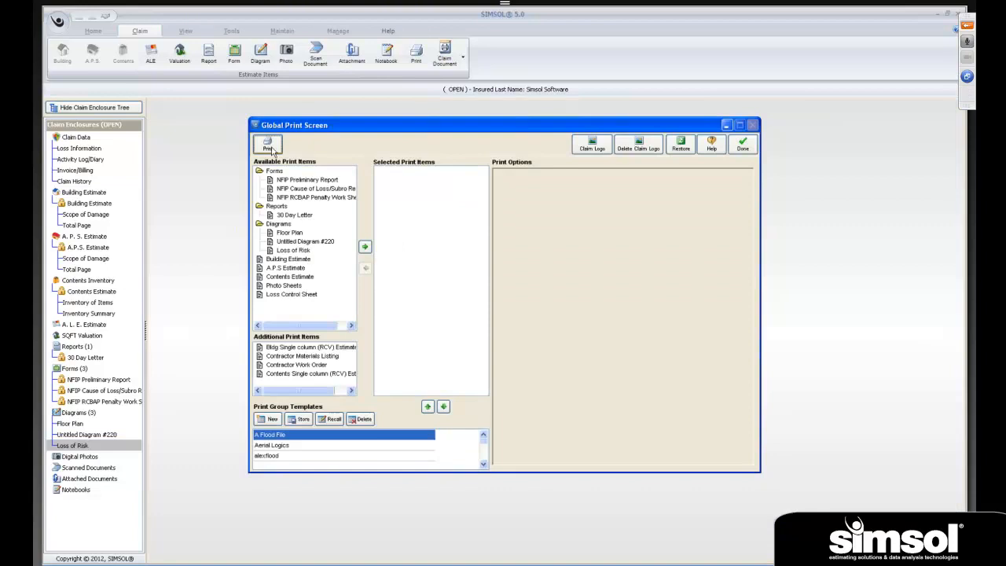
click(680, 143)
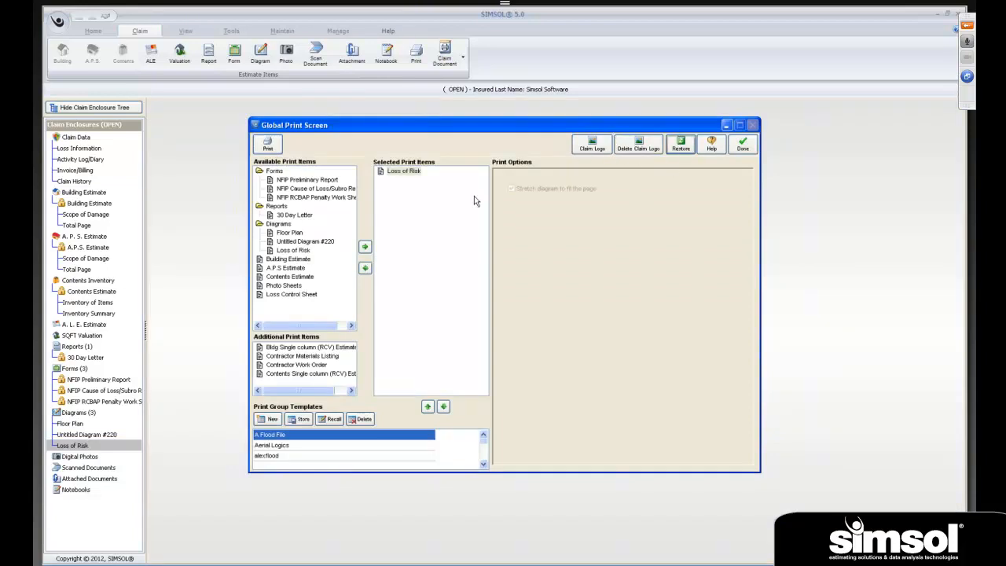
click(268, 144)
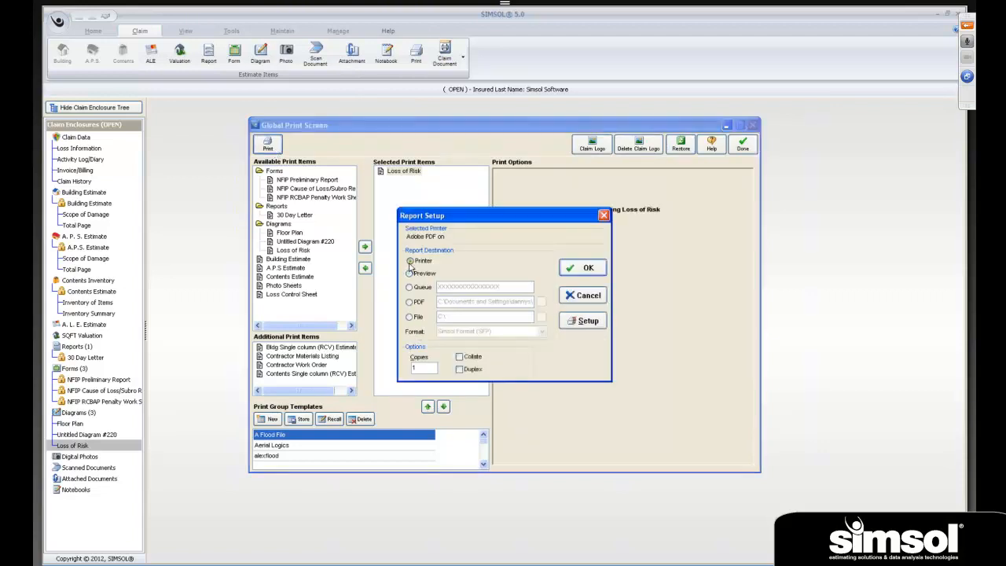
click(580, 268)
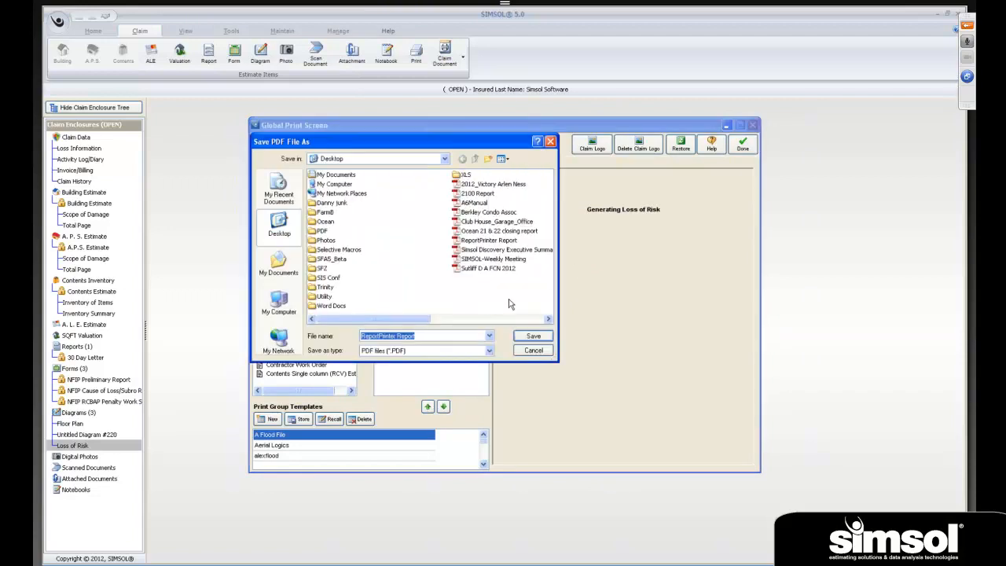
click(519, 336)
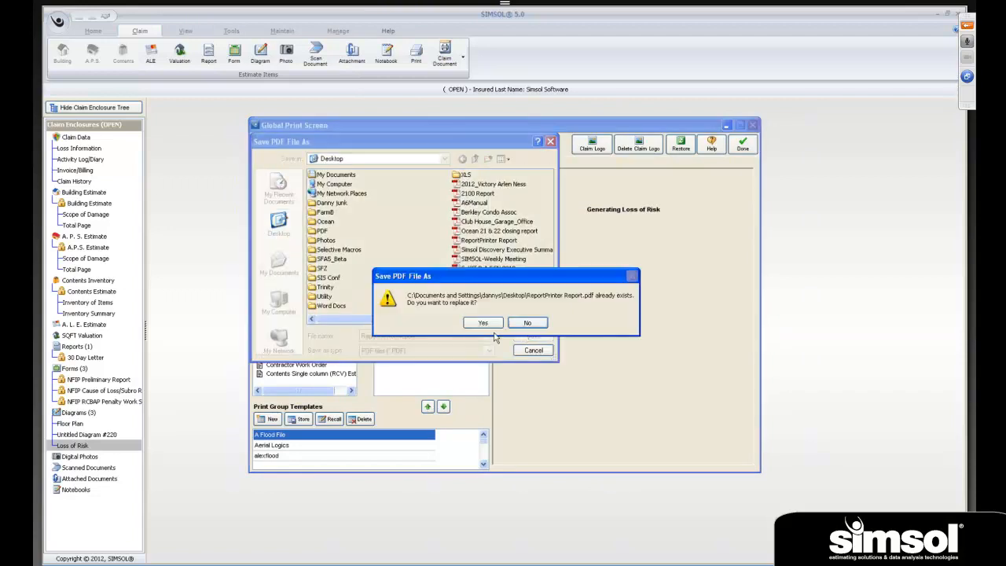
click(474, 323)
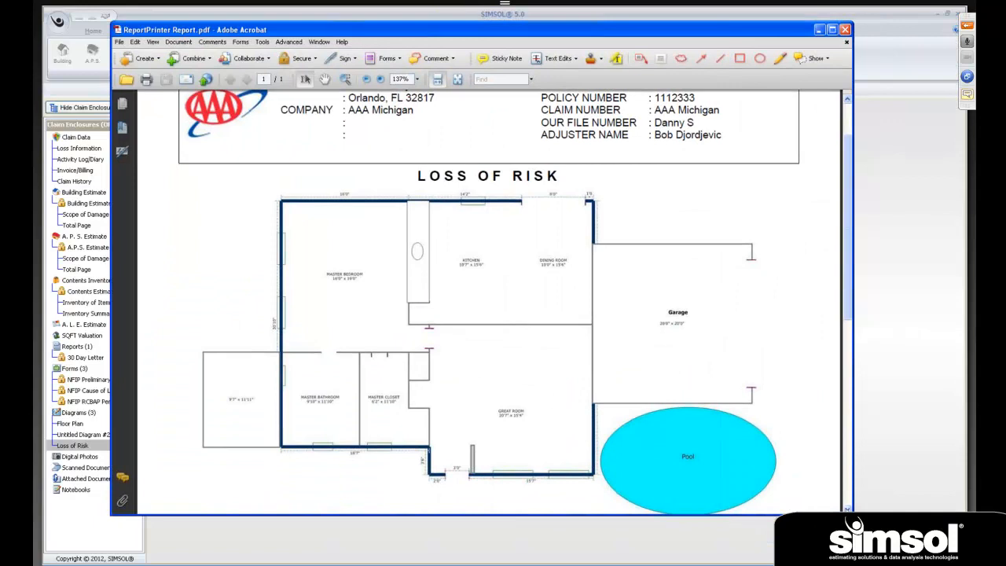
scroll(488, 301, down, 1)
scroll(487, 302, down, 1)
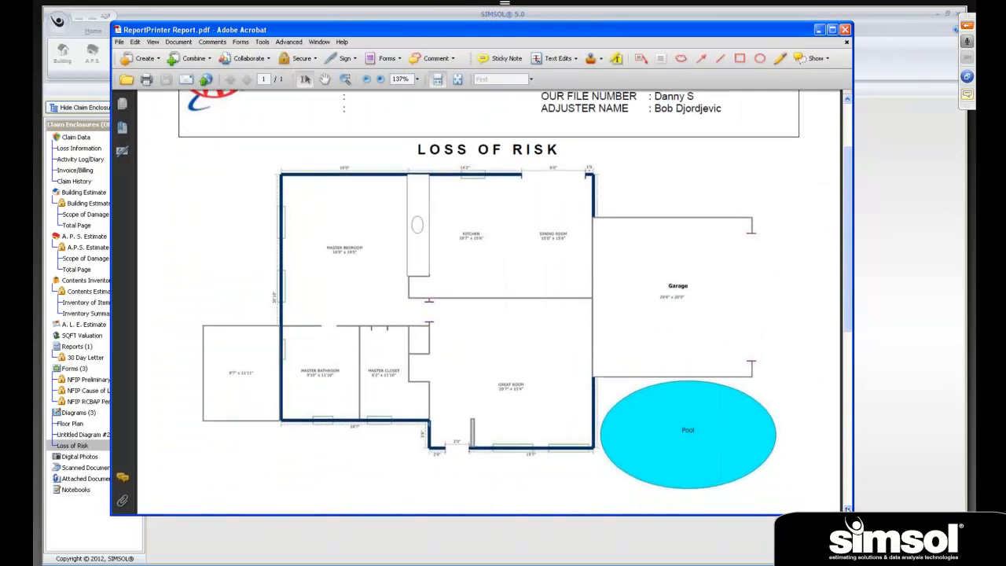
scroll(487, 301, down, 1)
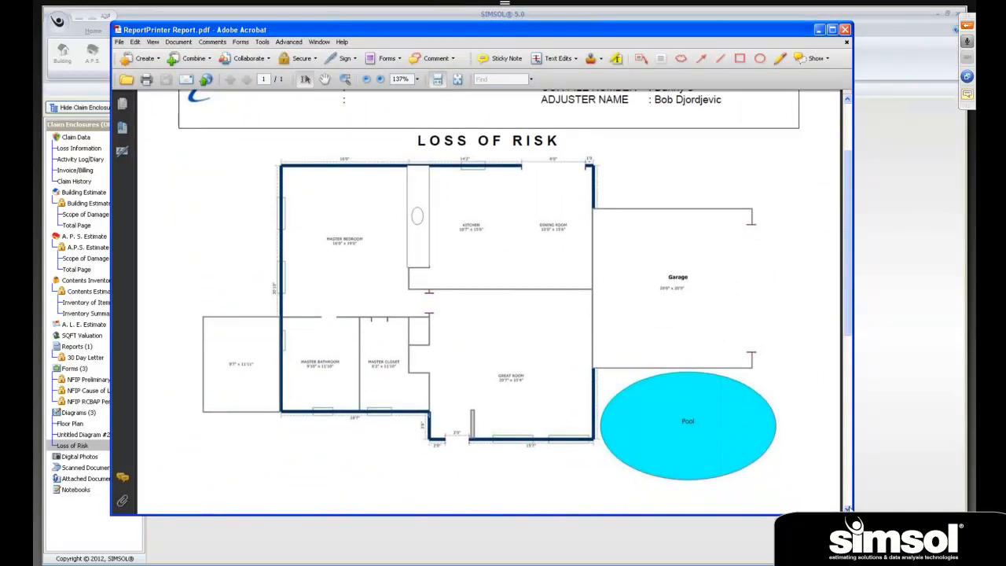
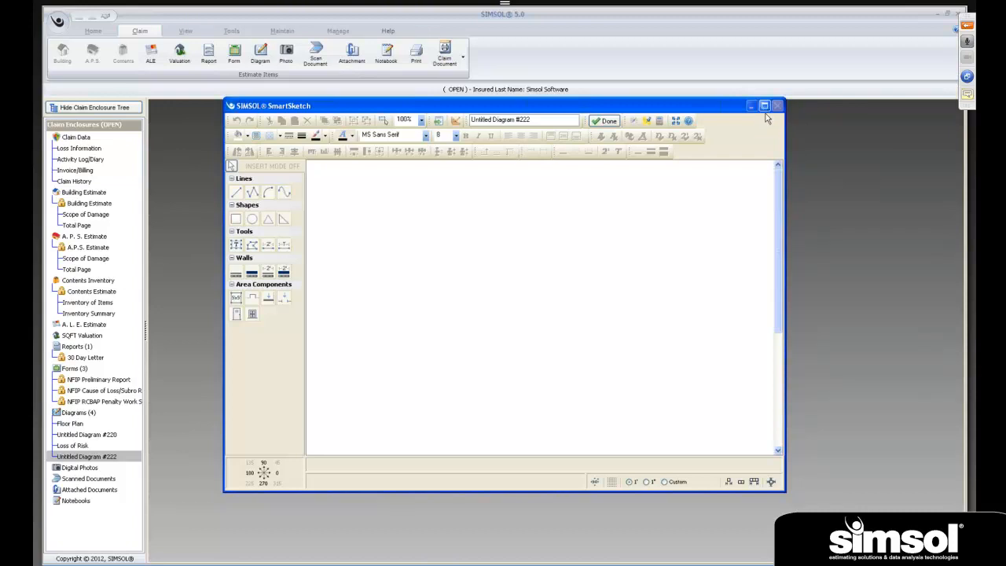
- Maximize the blank diagram and use Quick Sketch to draw a 200' horizontal wall running right as the outline's upper side
click(764, 106)
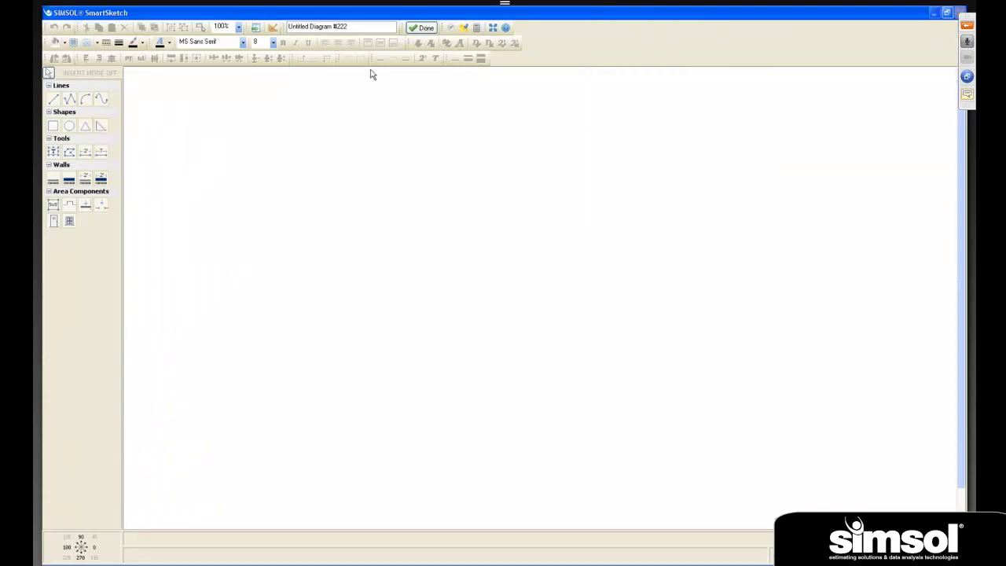
click(272, 29)
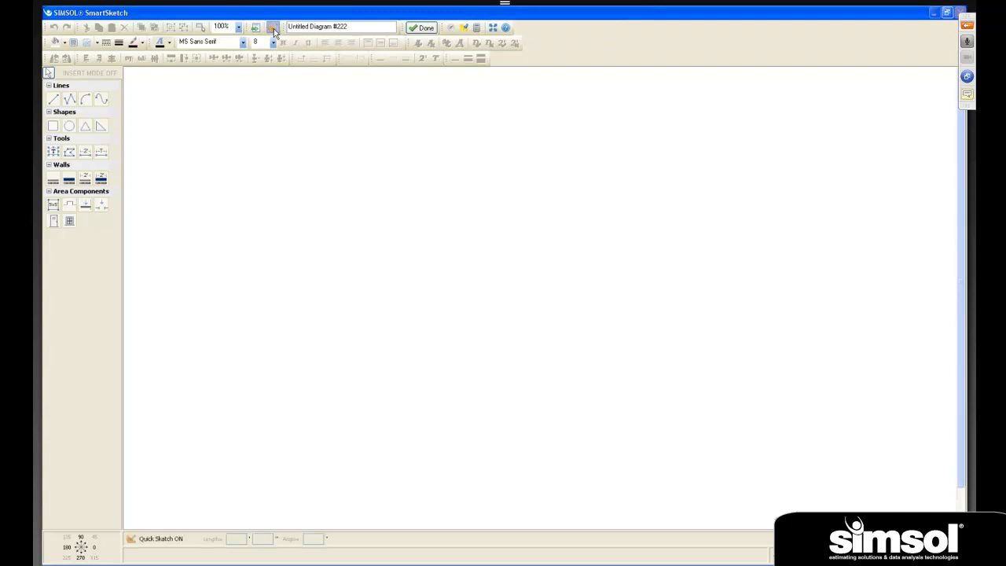
click(169, 131)
text(00)
key(Return)
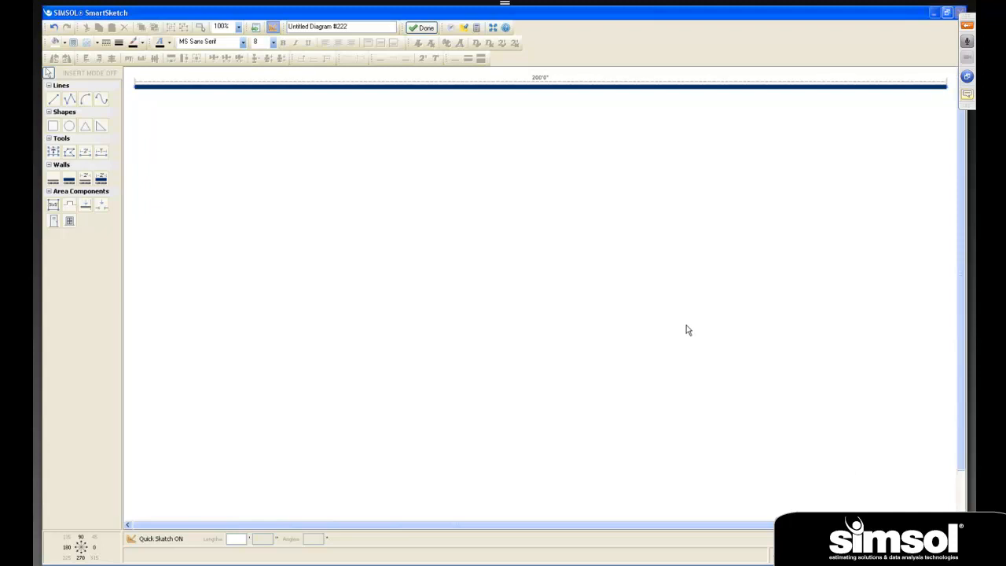
- Continue the outline from the 200' wall's right end with a 100' wall downward and a 100' wall back to the left
text(100)
key(Down)
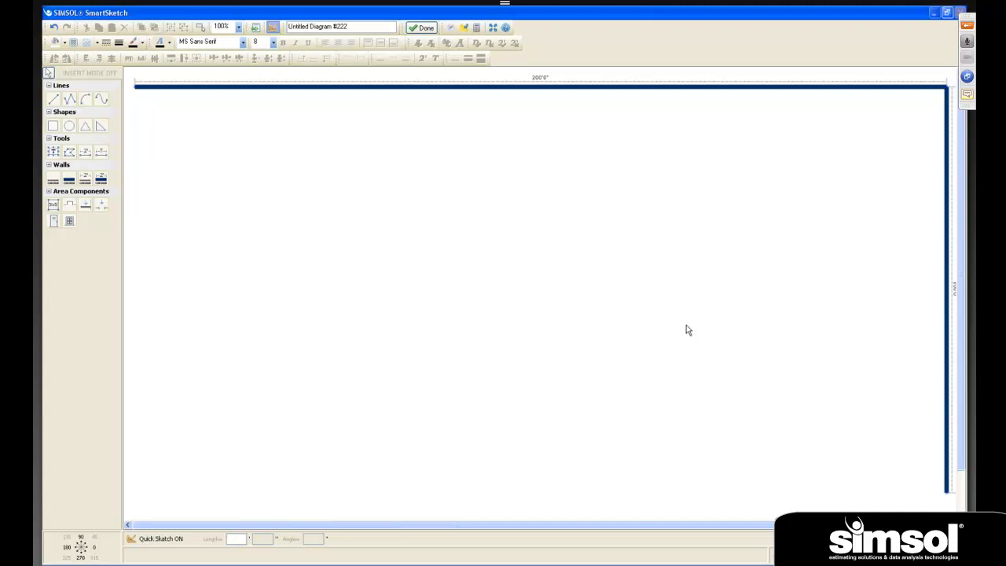
text(100)
key(Return)
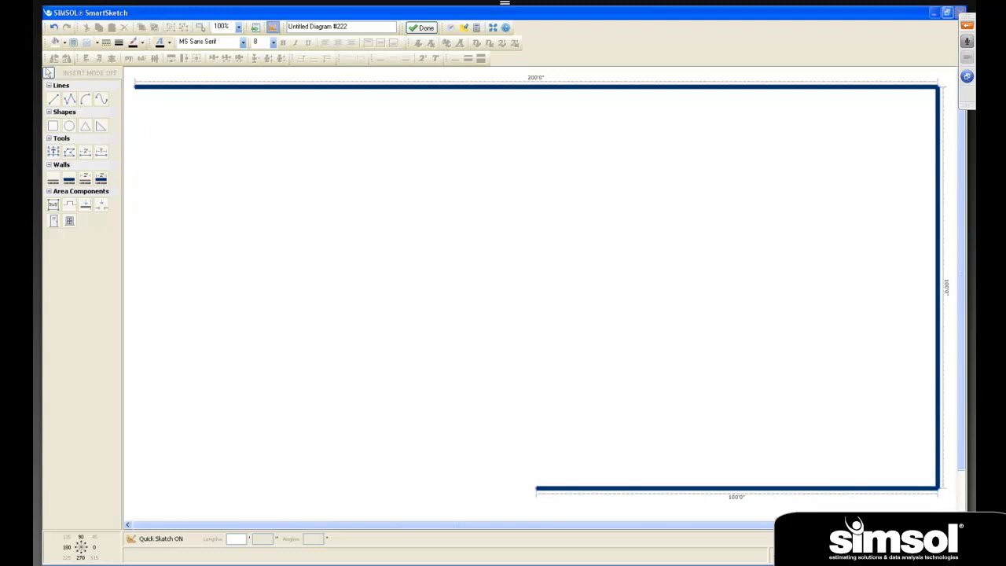
- Complete the L-shaped outline with a 50' wall downward and a 100' wall to the left, closing it at the starting corner
text(0)
key(Return)
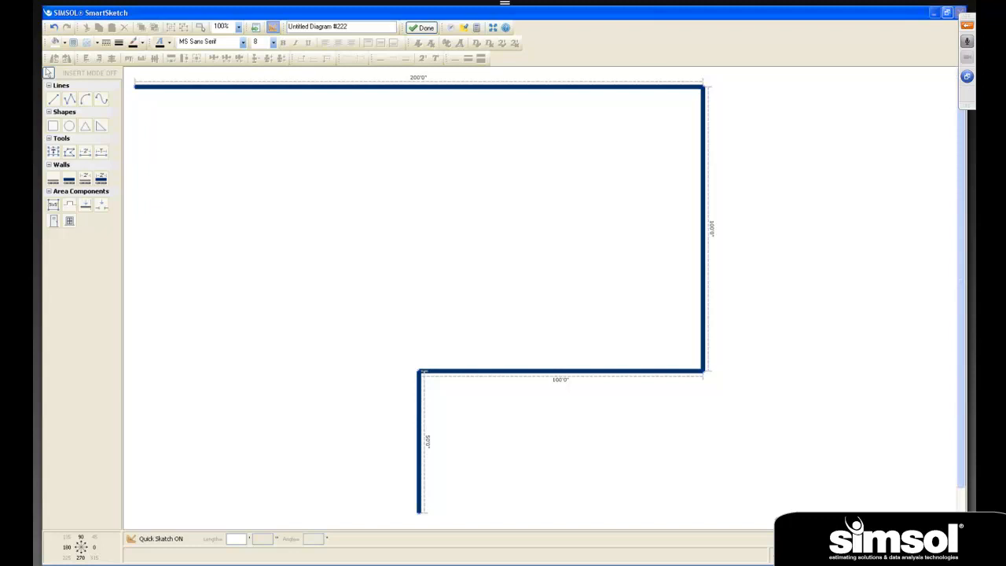
text(00)
key(Left)
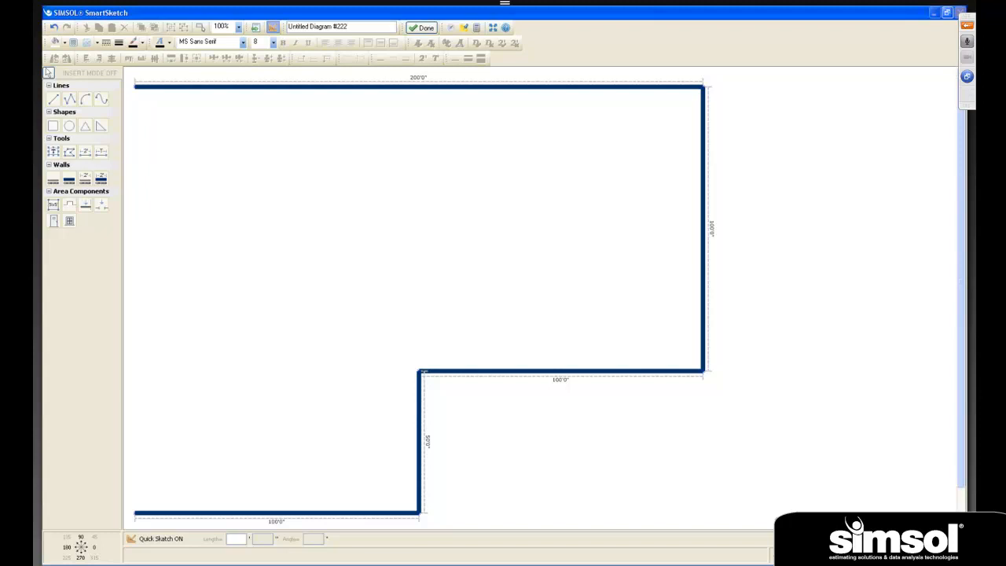
key(Return)
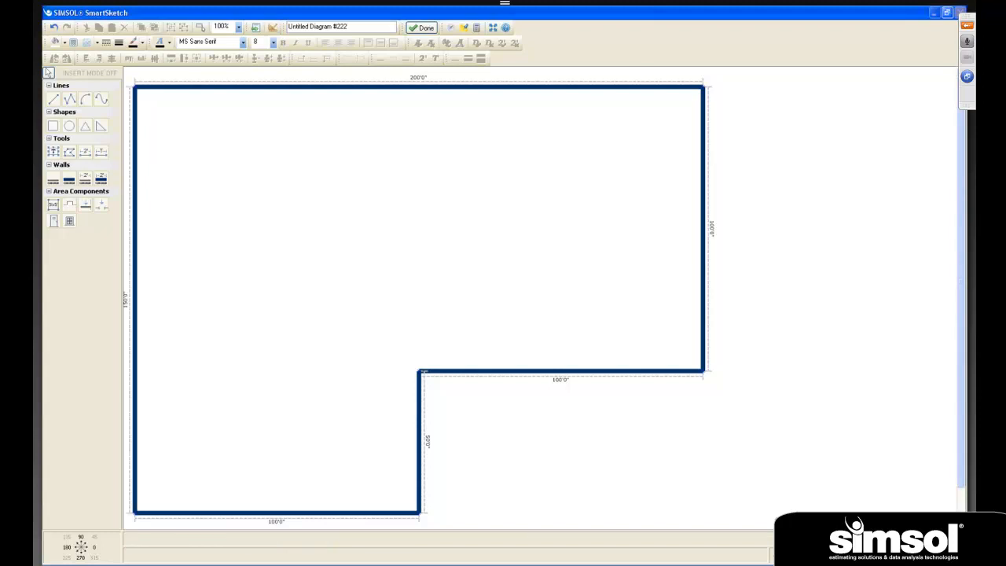